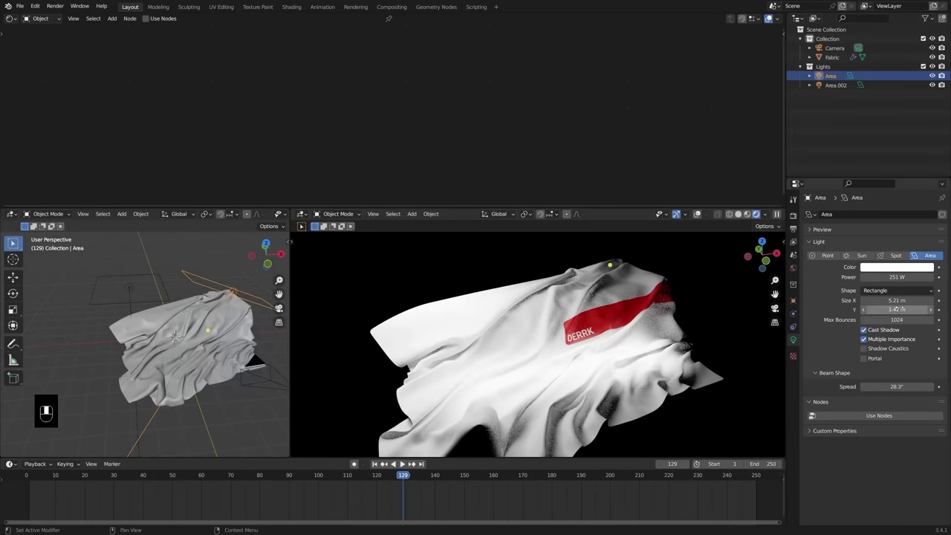
- Inspect the second area light, the fabric and the camera, and show the rendered scene through the camera
click(419, 283)
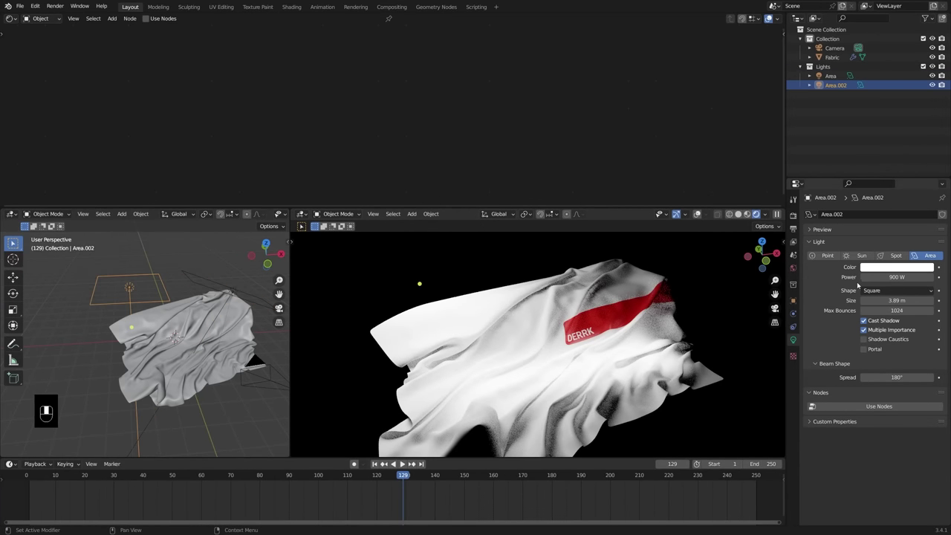
click(201, 362)
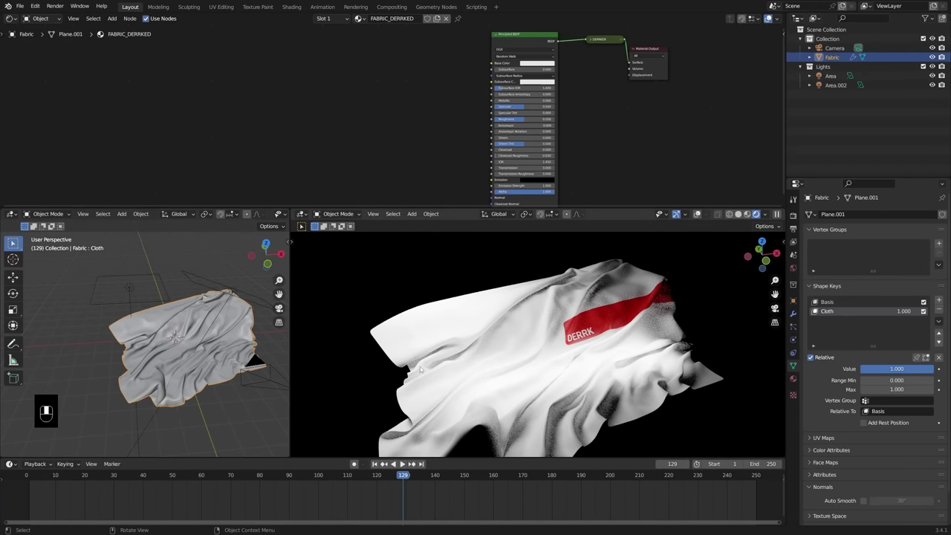
click(265, 388)
key(KP_0)
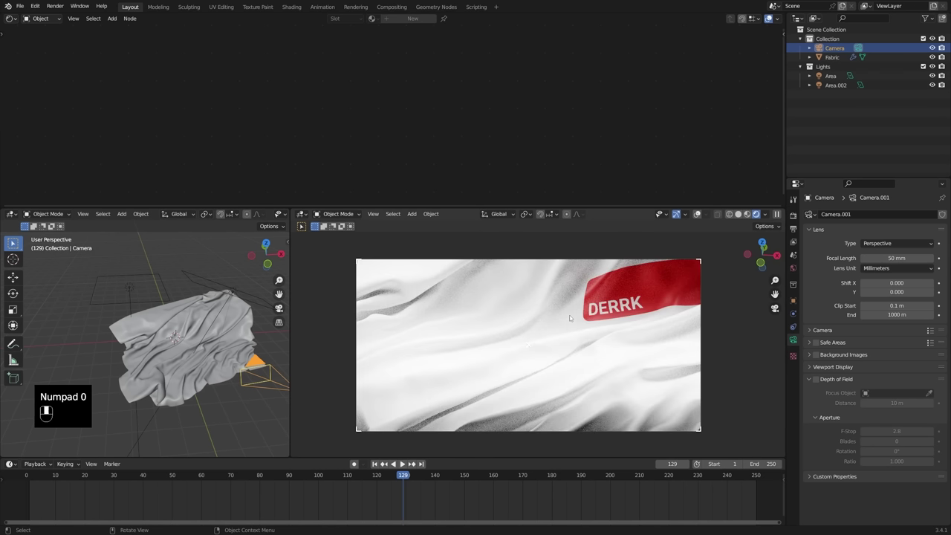
- Select the fabric and examine the contents of the DERRKER node group in its material
click(498, 369)
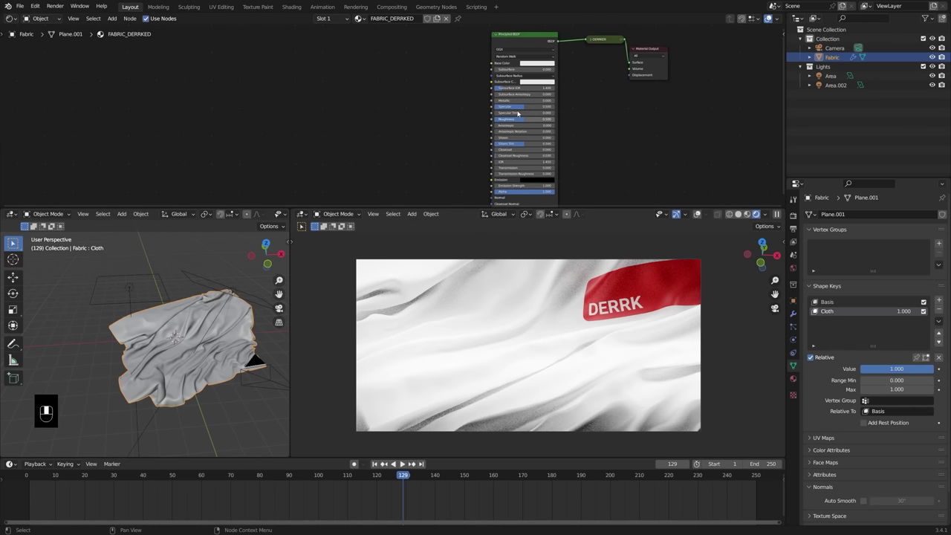
middle_drag(610, 112, 592, 117)
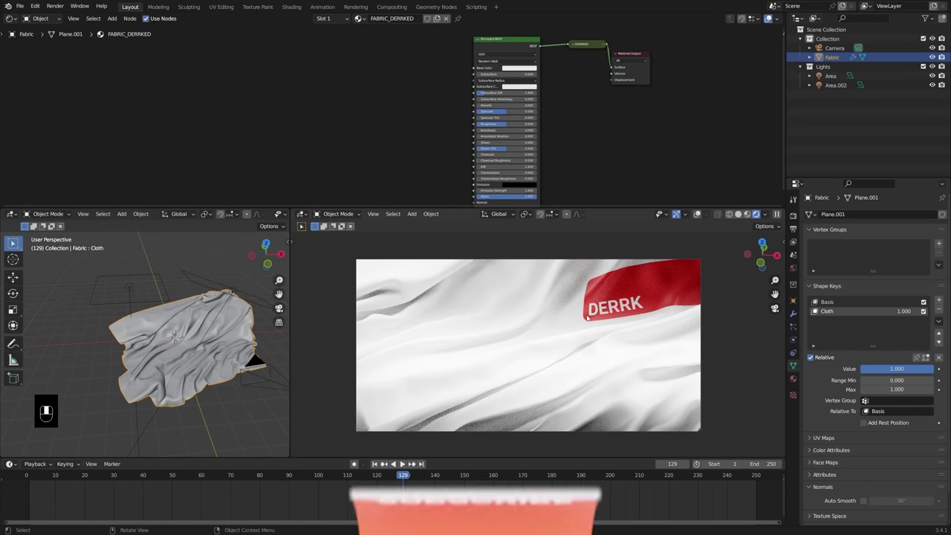
key(Tab)
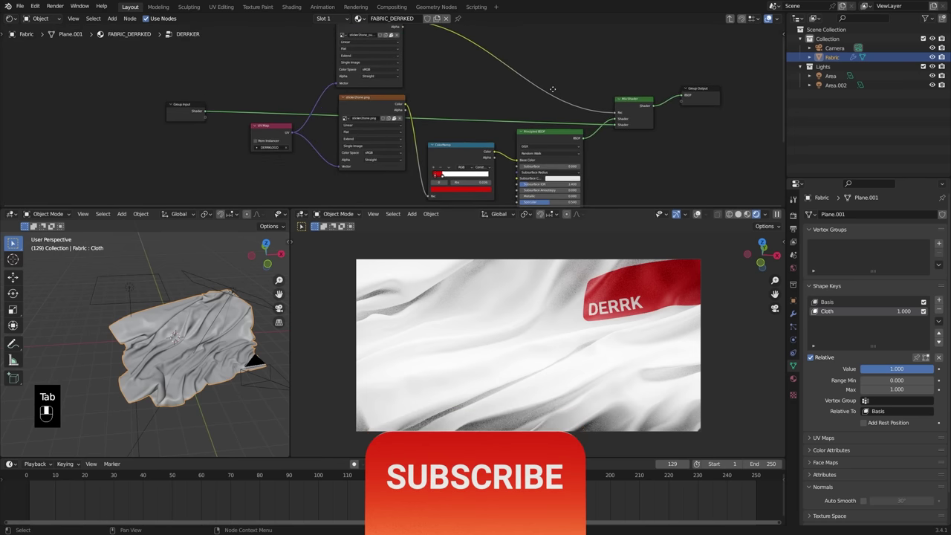
key(Tab)
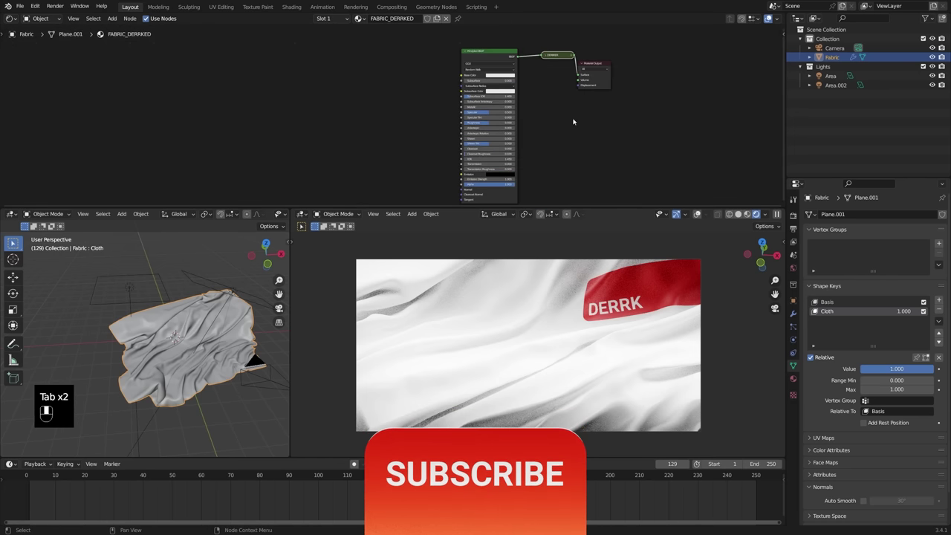
- Reposition the Principled BSDF node and set its base color to a saturated orange
drag(493, 62, 507, 59)
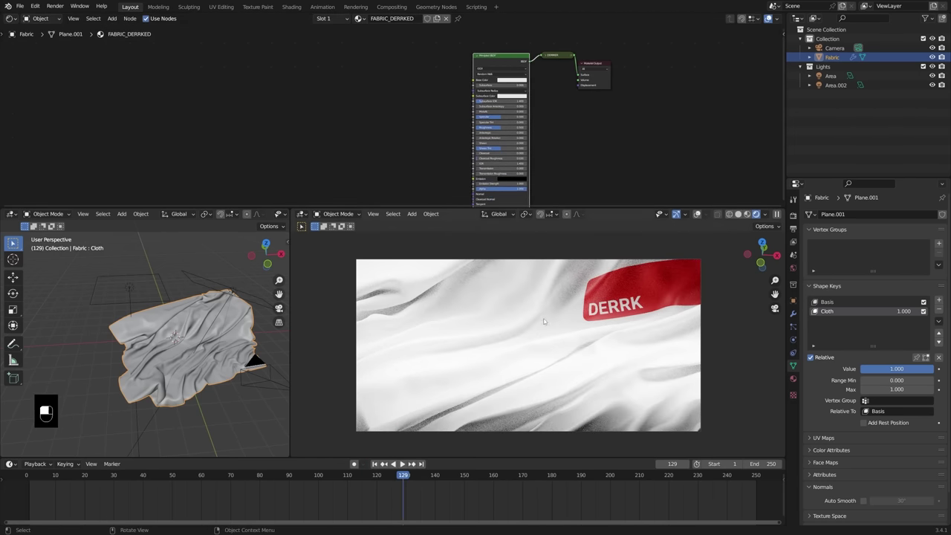
ctrl+middle_drag(575, 298, 575, 200)
drag(518, 73, 511, 49)
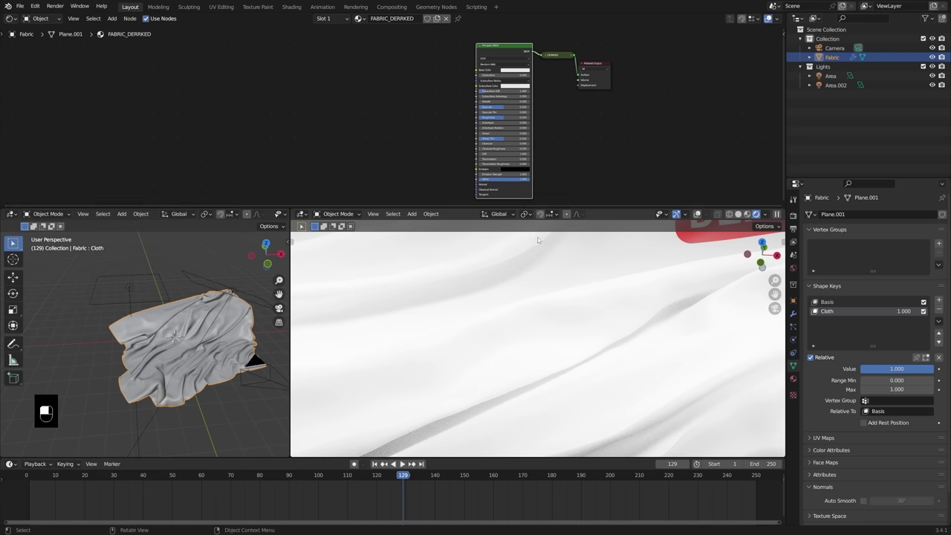
click(606, 135)
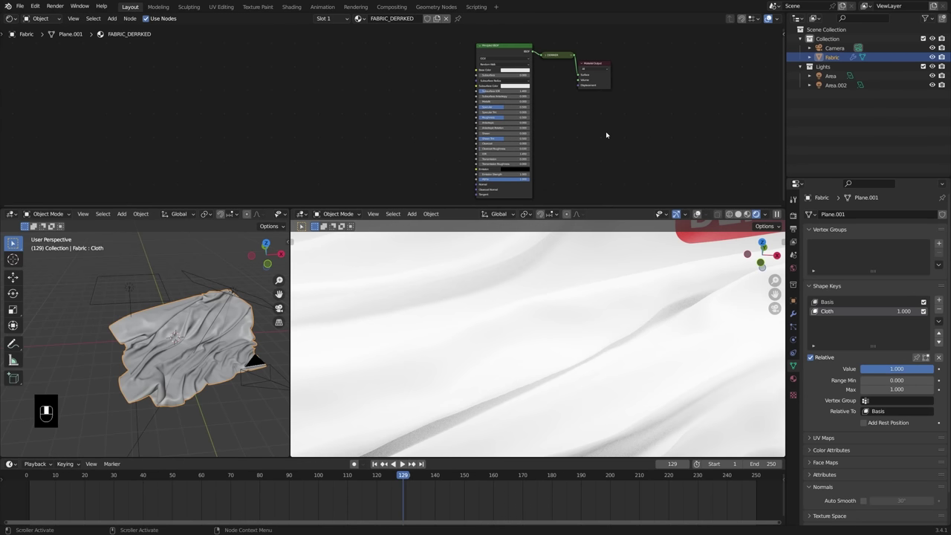
click(522, 71)
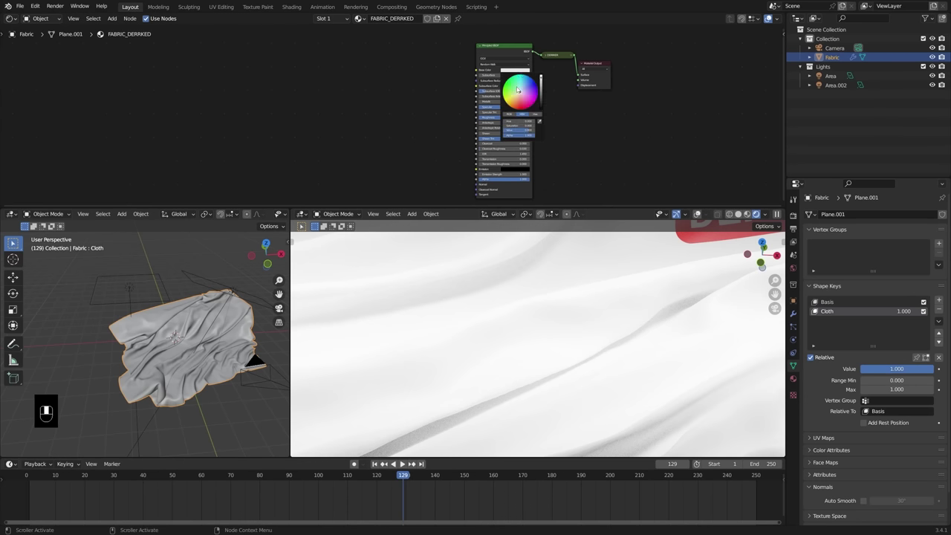
drag(517, 90, 516, 100)
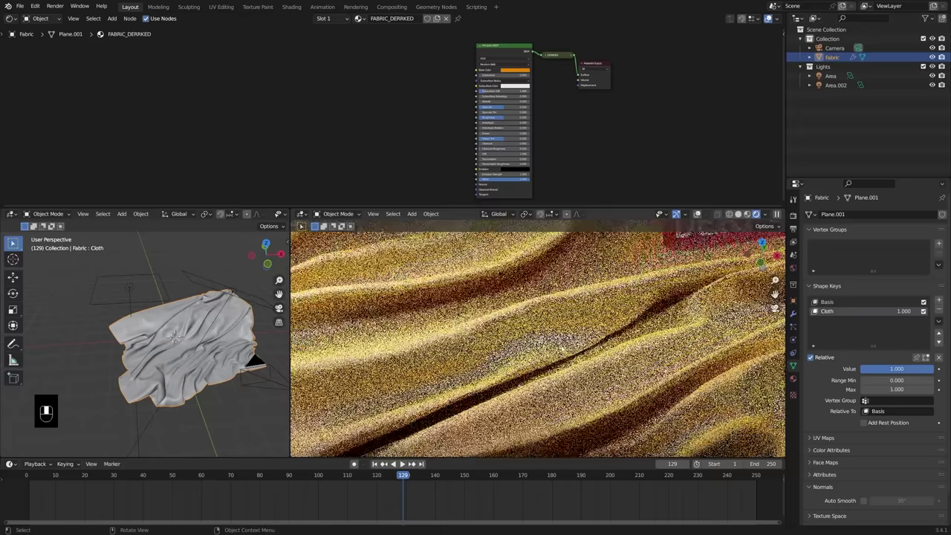
- Compare the fabric's Principled BSDF roughness at 1 and 0, and leave it close to 1
middle_drag(586, 160, 632, 150)
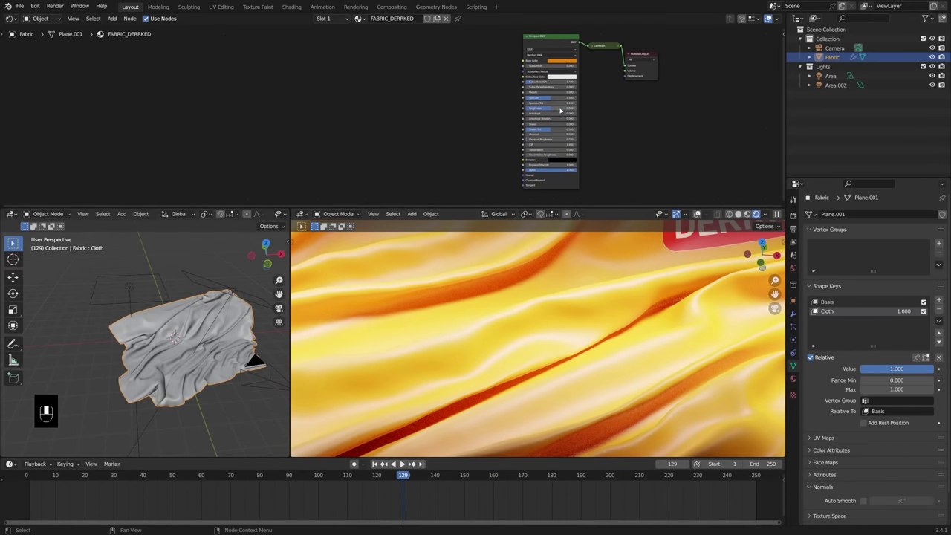
scroll(595, 263, down, 2)
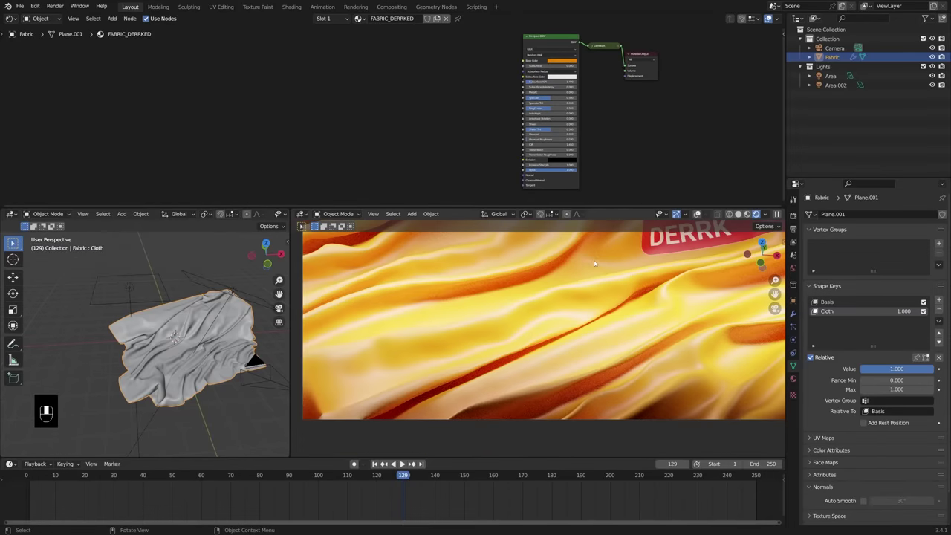
scroll(594, 263, up, 1)
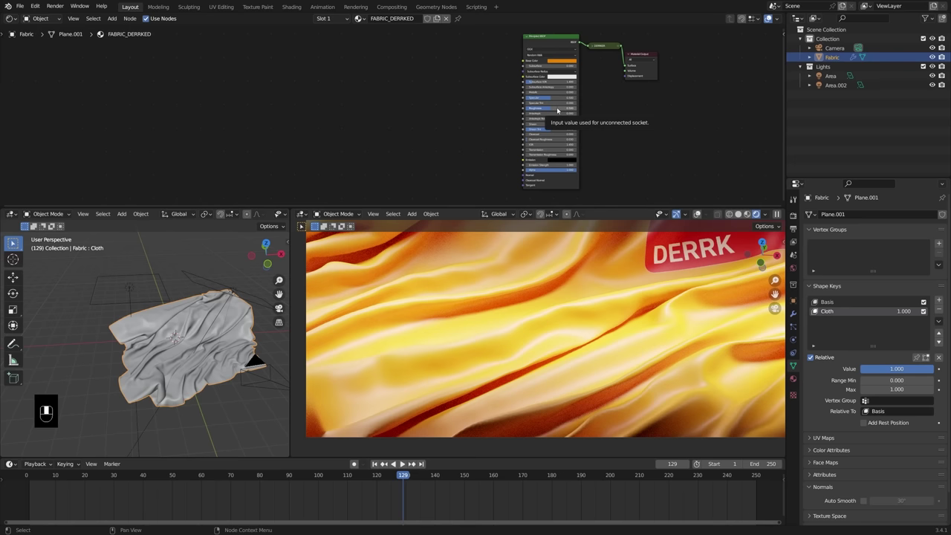
drag(557, 110, 569, 109)
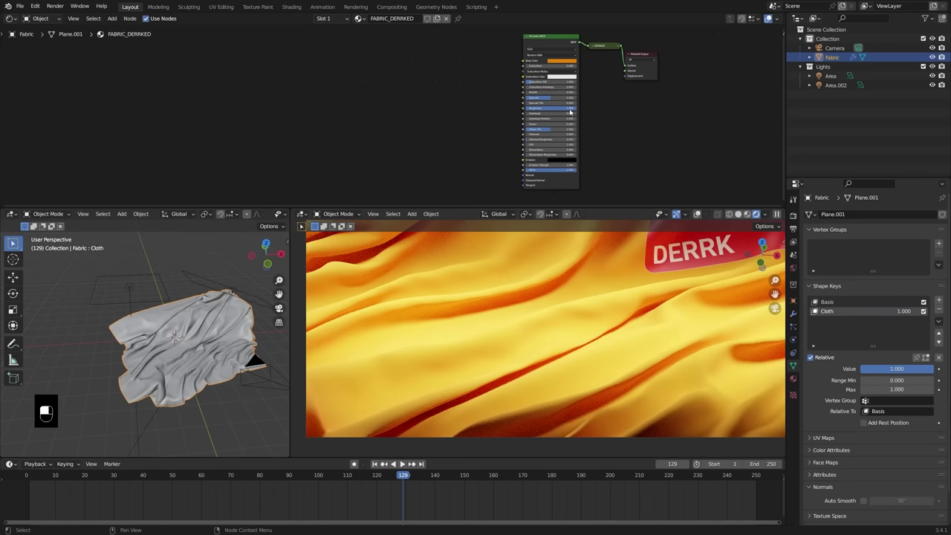
drag(569, 108, 553, 108)
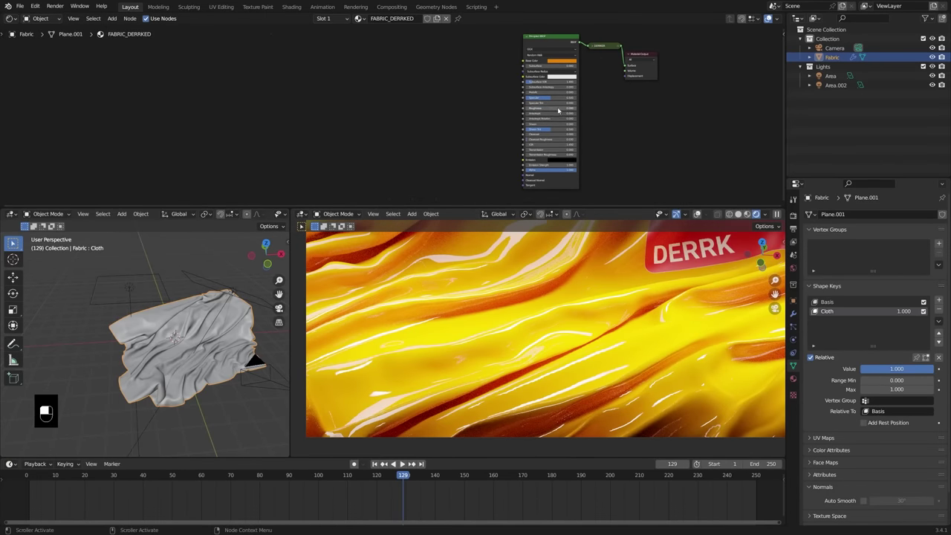
drag(558, 108, 577, 108)
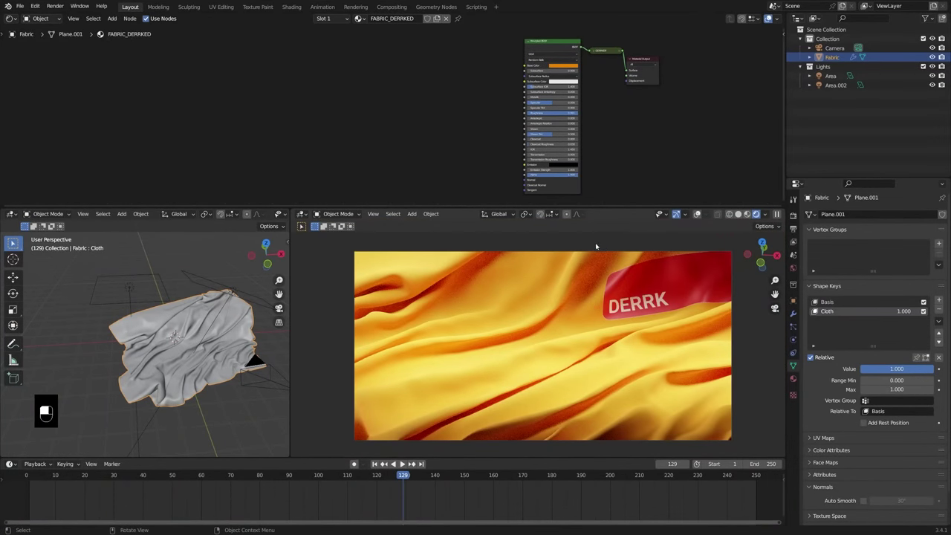
- Add a Magic Texture node and connect its Color output to the Principled BSDF's Normal input, leaving space between the nodes
middle_drag(620, 137, 614, 136)
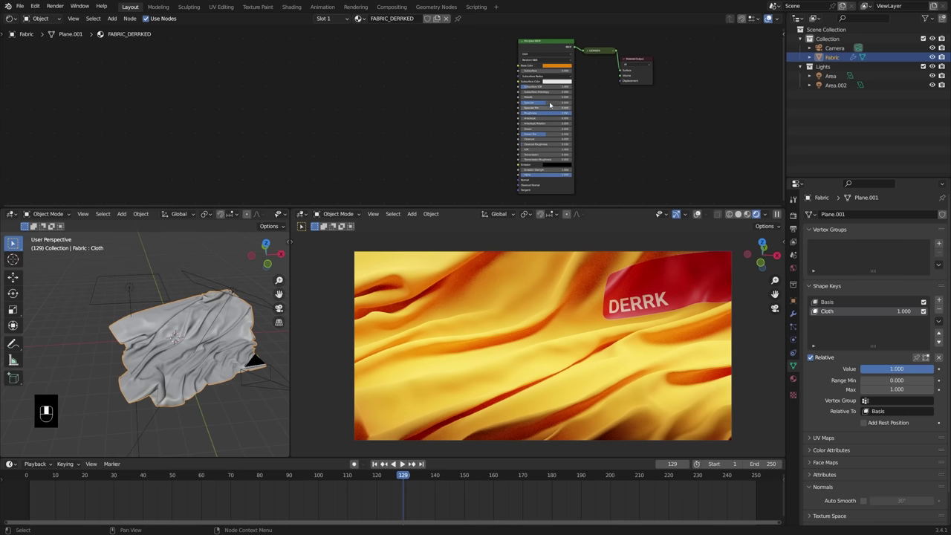
scroll(467, 128, up, 1)
scroll(473, 125, down, 1)
middle_drag(475, 126, 497, 121)
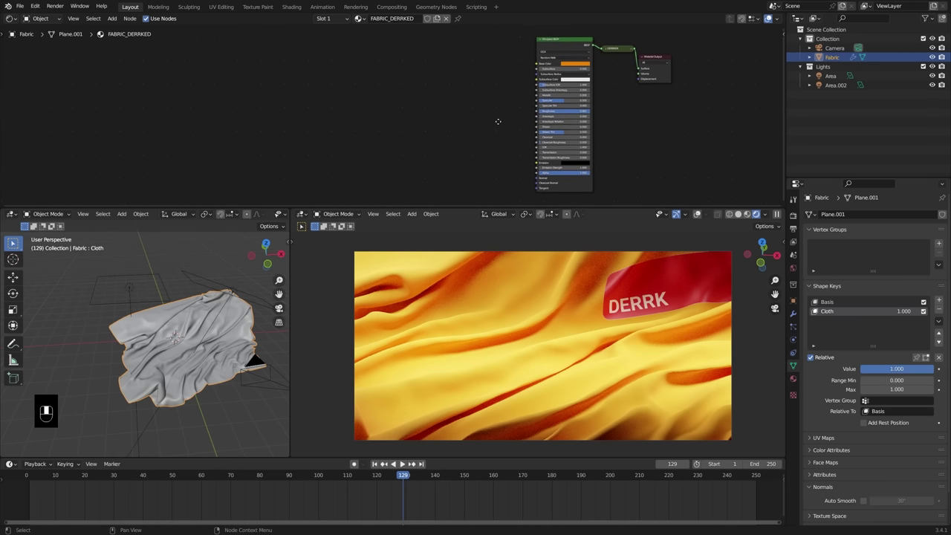
click(498, 122)
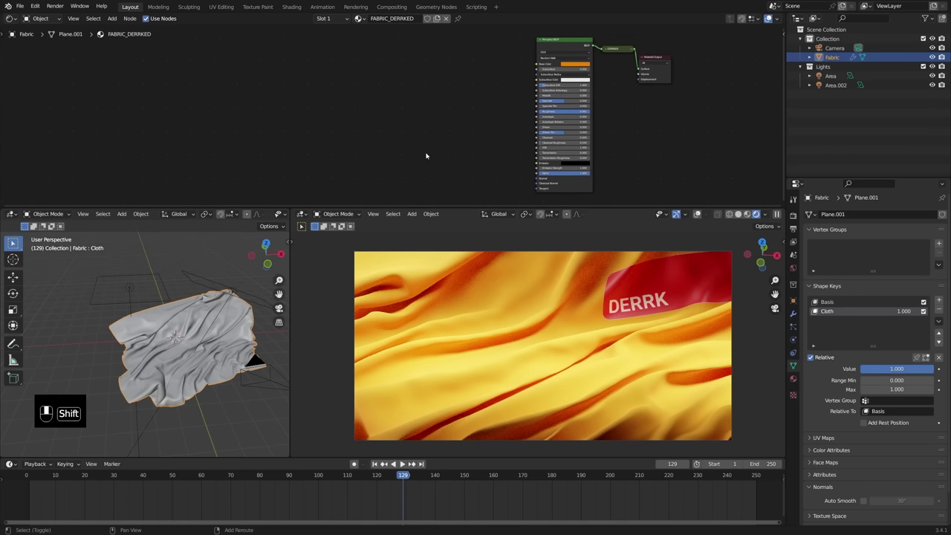
key(shift+a)
mouse_move(406, 163)
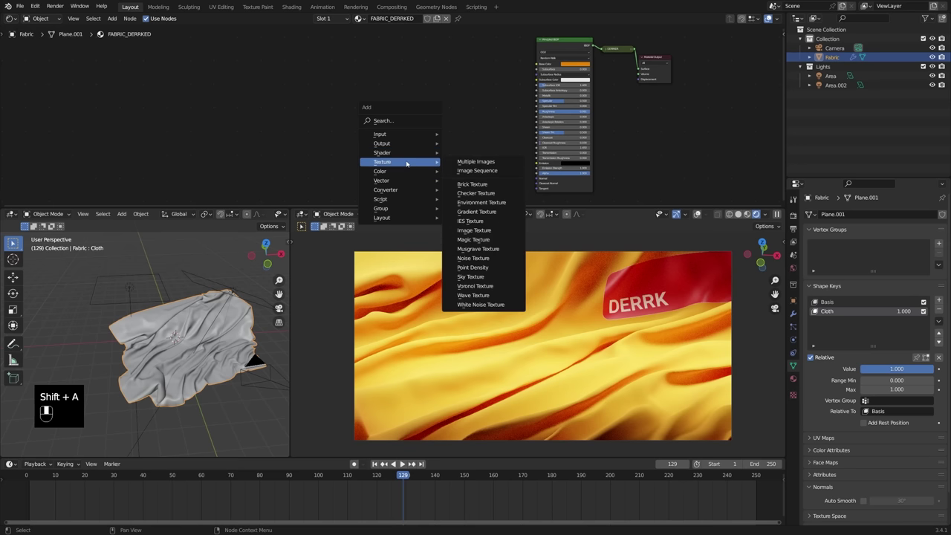
click(473, 239)
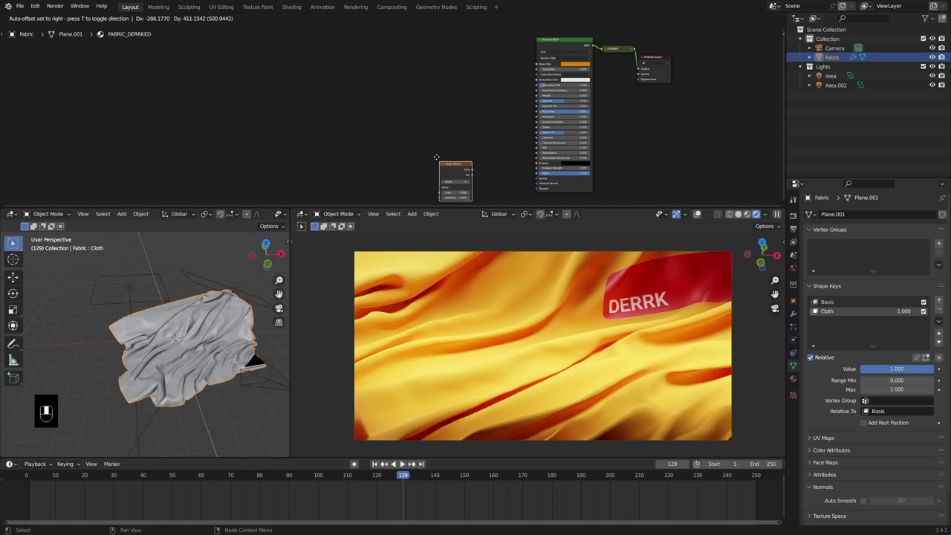
click(425, 137)
drag(449, 148, 537, 177)
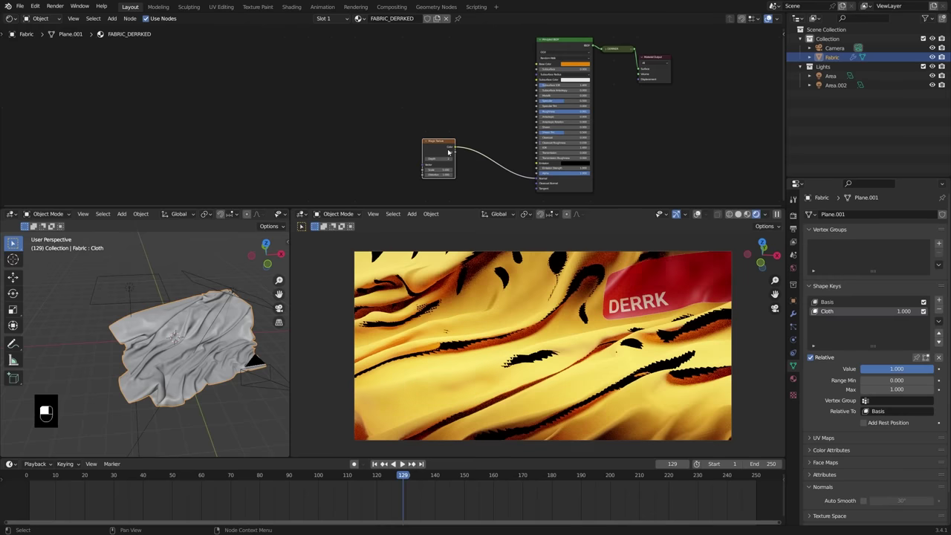
drag(437, 147, 413, 147)
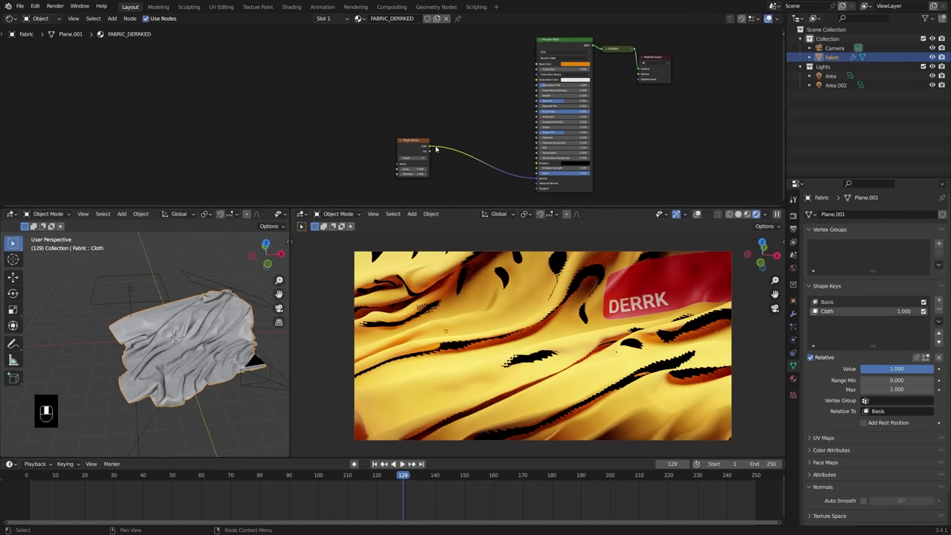
- Insert a Bump node between the Magic Texture and the Principled BSDF, with the texture's Color feeding the bump's Height
key(shift+a)
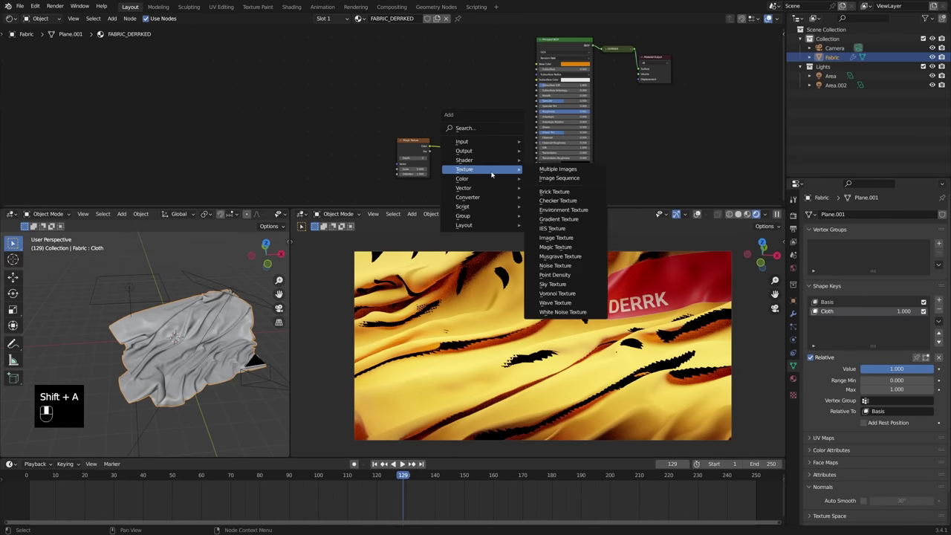
mouse_move(486, 191)
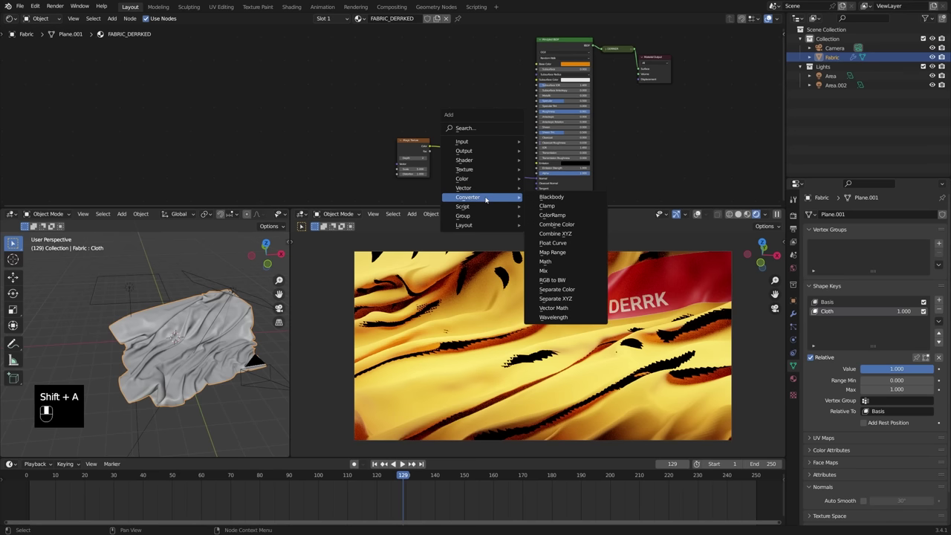
click(551, 187)
click(467, 165)
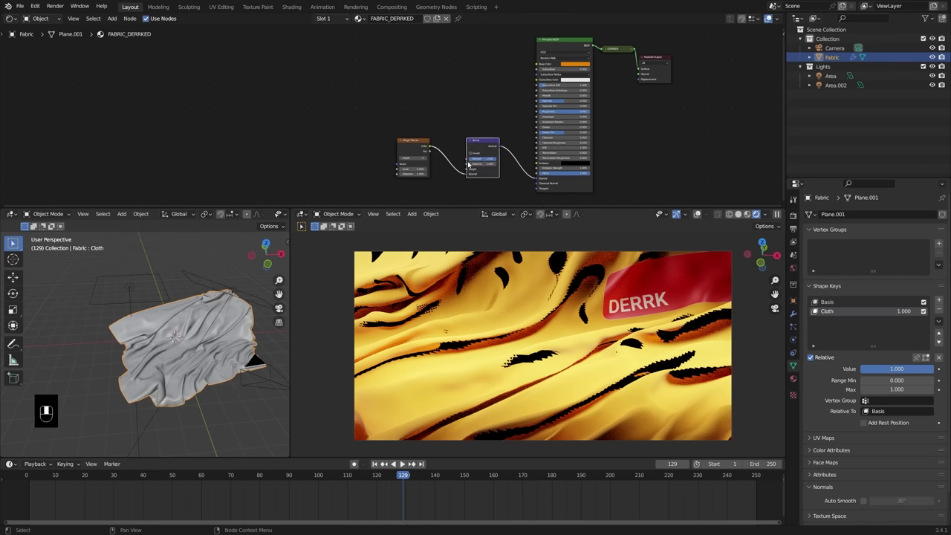
drag(466, 175, 466, 169)
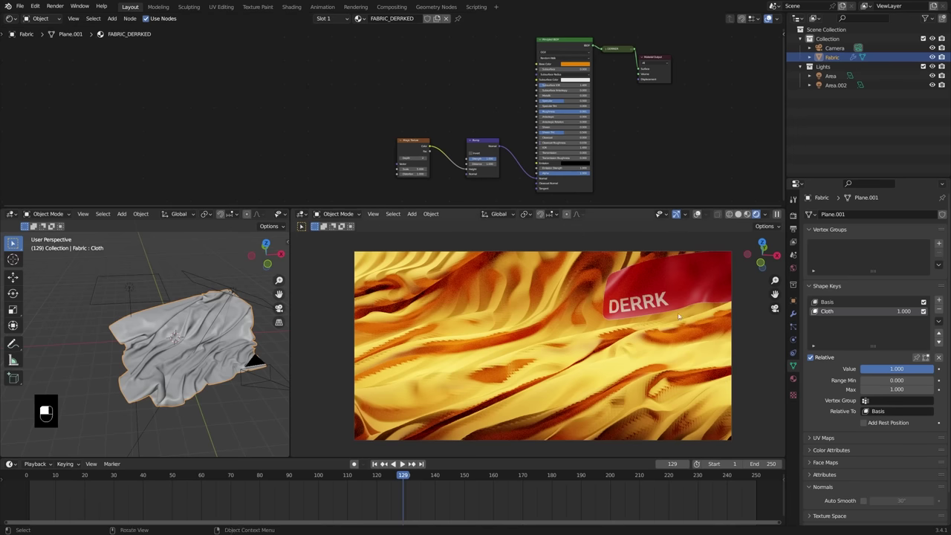
- Raise the Magic Texture's scale to over 100 for a fine weave pattern and check it up close on the fabric
drag(413, 169, 662, 169)
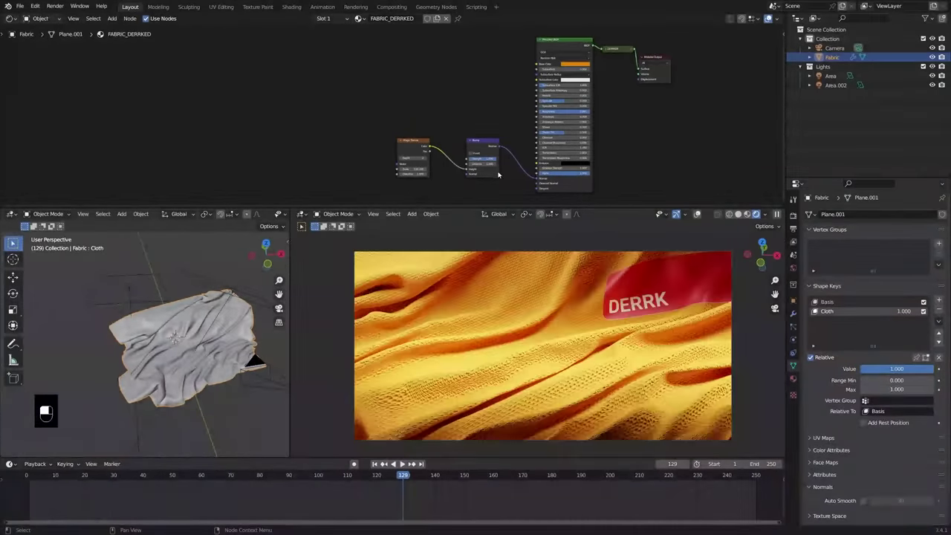
scroll(513, 329, up, 2)
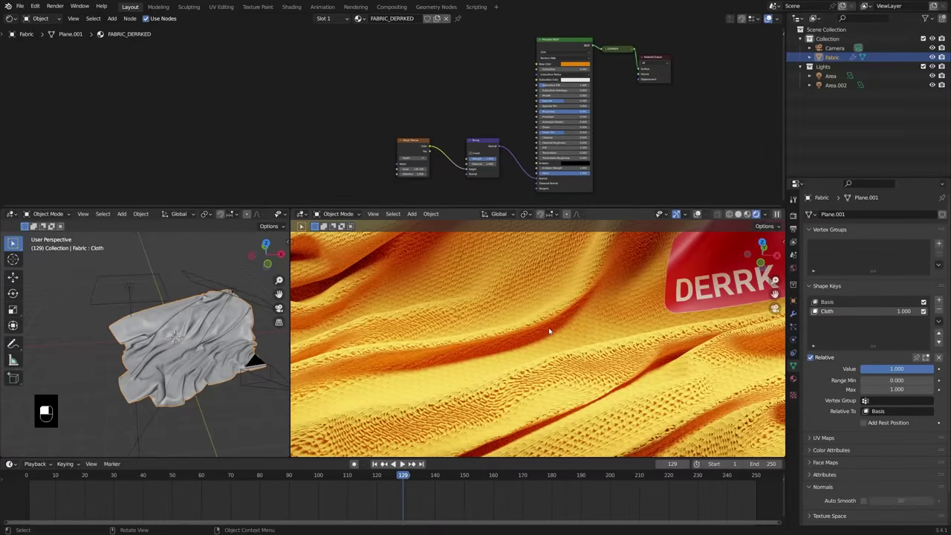
middle_drag(549, 331, 648, 341)
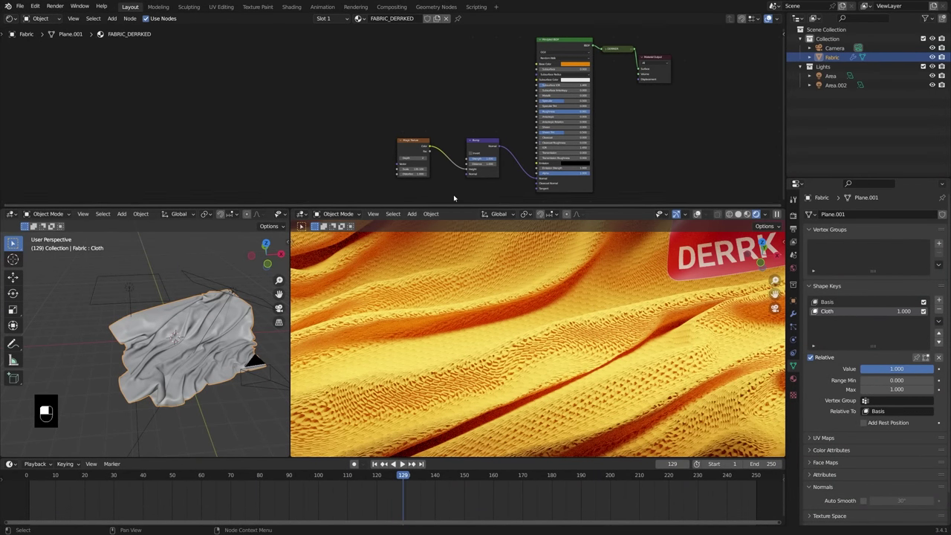
- Move the Magic Texture closer to the Bump node and add linked Texture Coordinate and Mapping nodes to it
drag(414, 141, 435, 136)
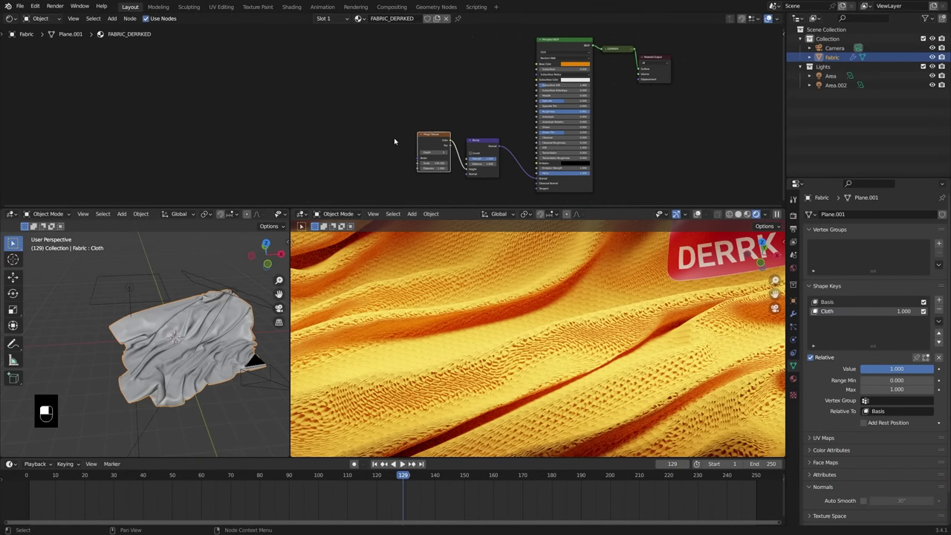
key(ctrl+t)
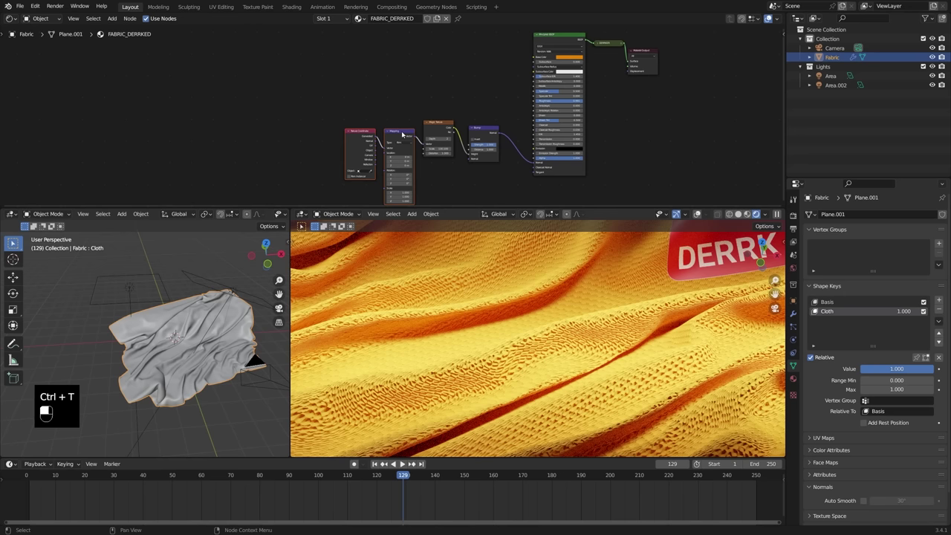
click(351, 110)
scroll(339, 113, up, 2)
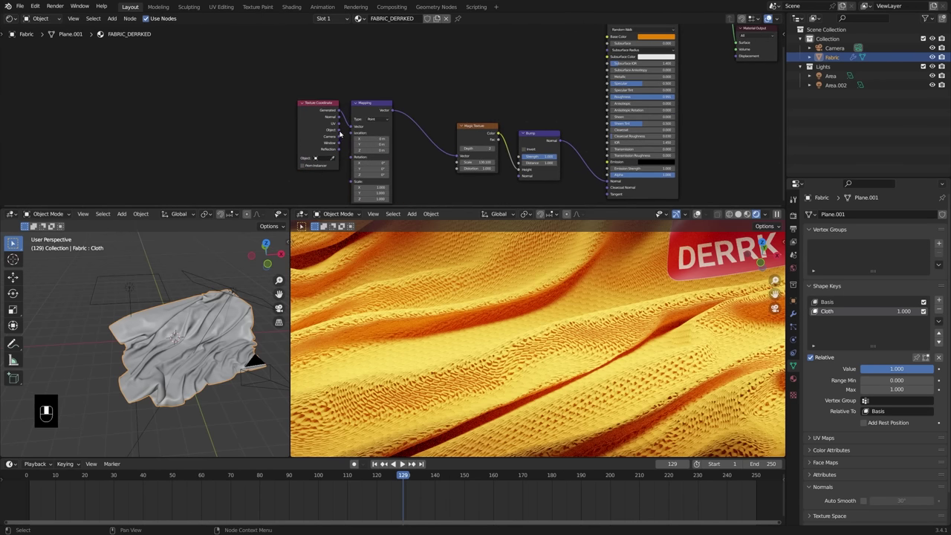
- Try the Texture Coordinate's Object output as the Mapping node's Vector input
drag(340, 131, 352, 127)
click(478, 128)
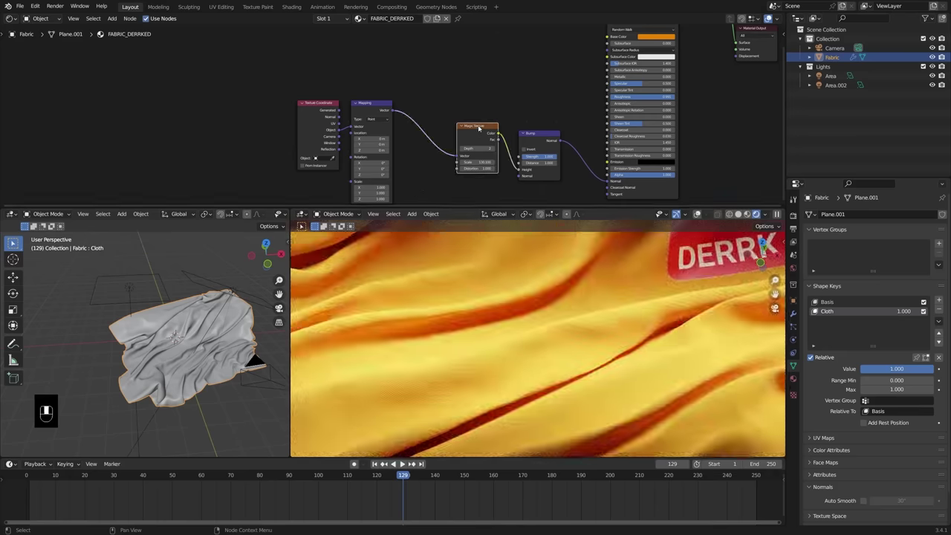
key(ctrl+z)
key(ctrl+z)
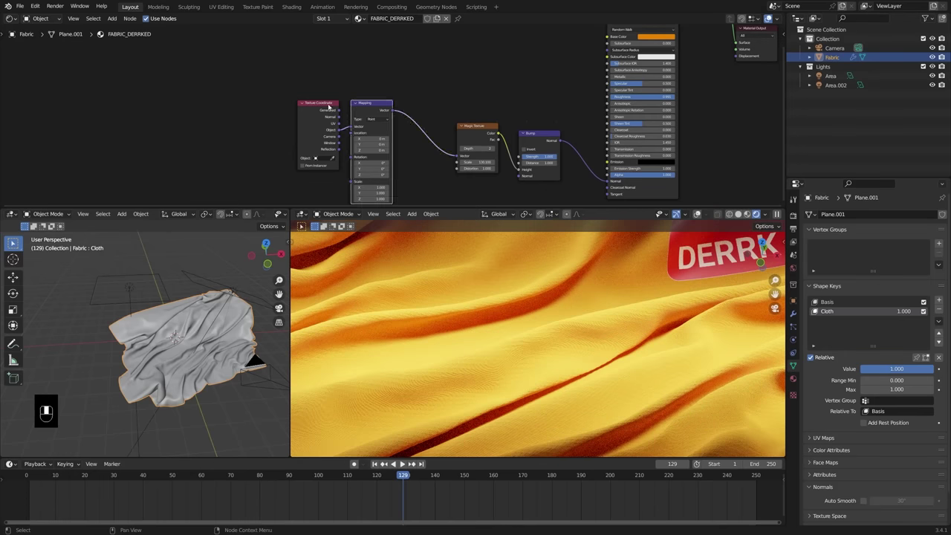
- Delete the Texture Coordinate and Mapping nodes, add them again linked to the Magic Texture, and space them away from it
key(x)
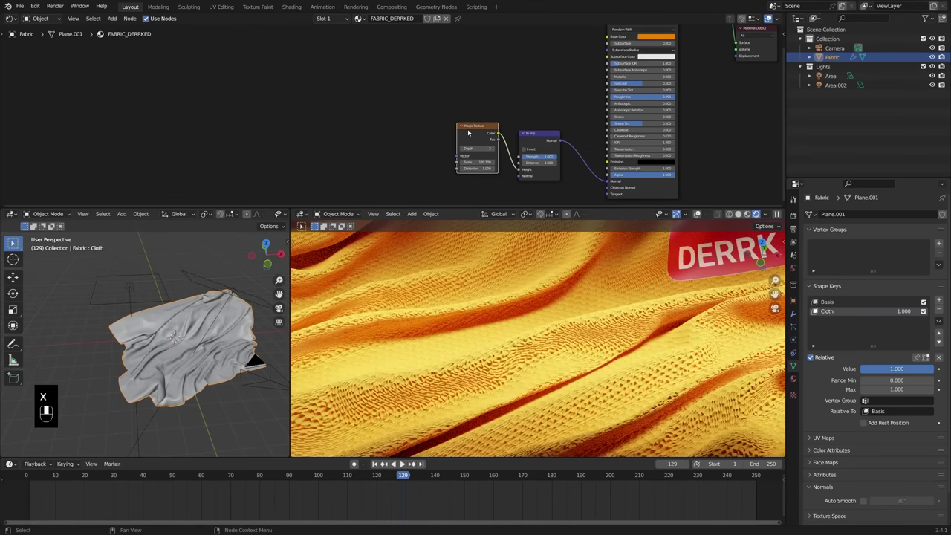
key(ctrl+t)
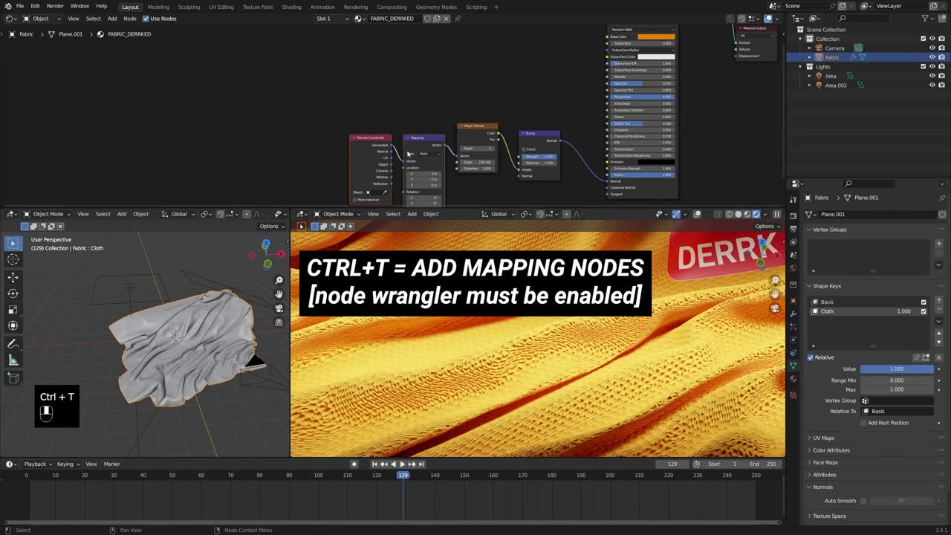
key(g)
click(358, 136)
click(424, 100)
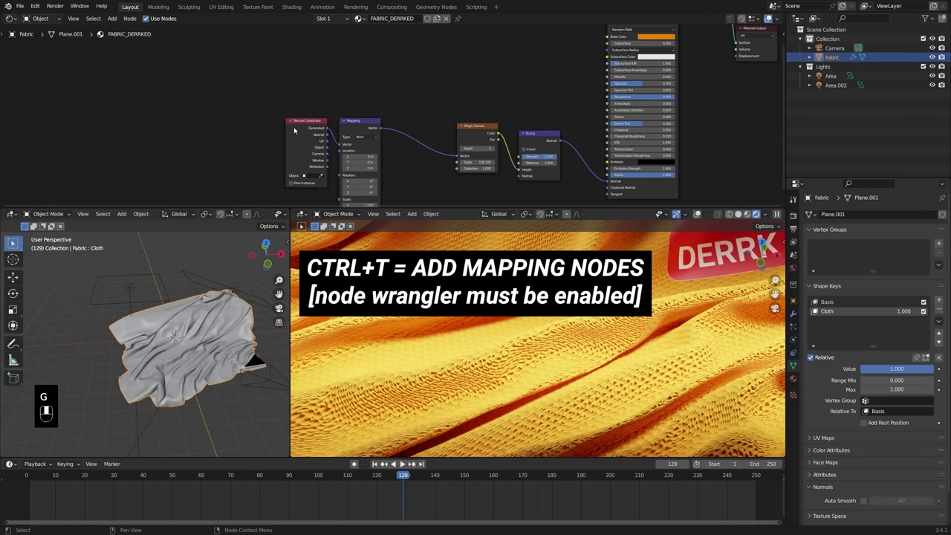
- Check in the add-on preferences whether Node Wrangler is enabled, searching for "wra"
click(36, 7)
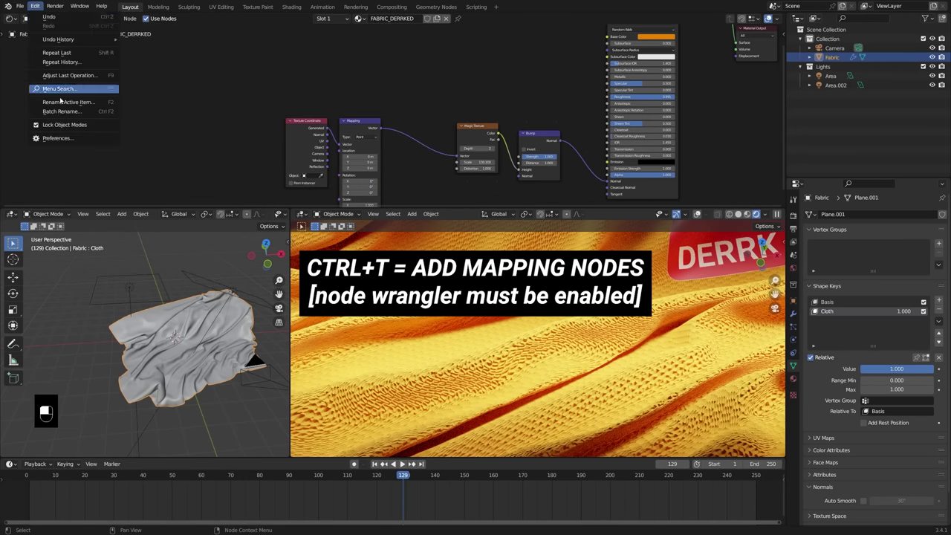
click(69, 143)
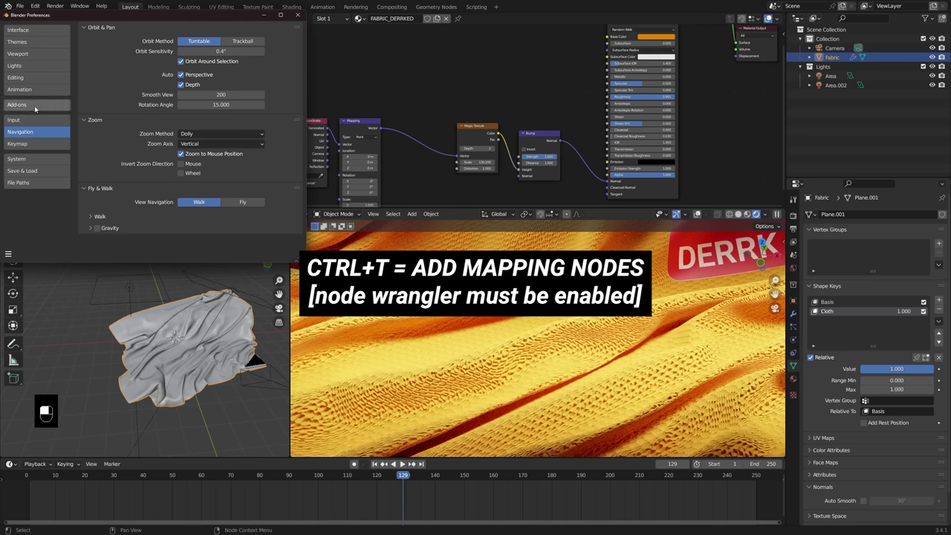
click(35, 105)
click(248, 41)
text(wra)
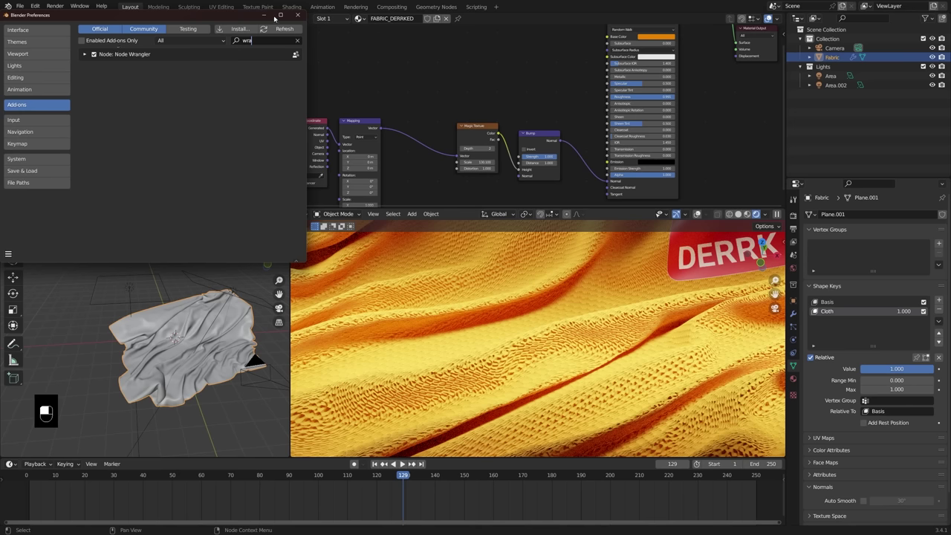
click(298, 15)
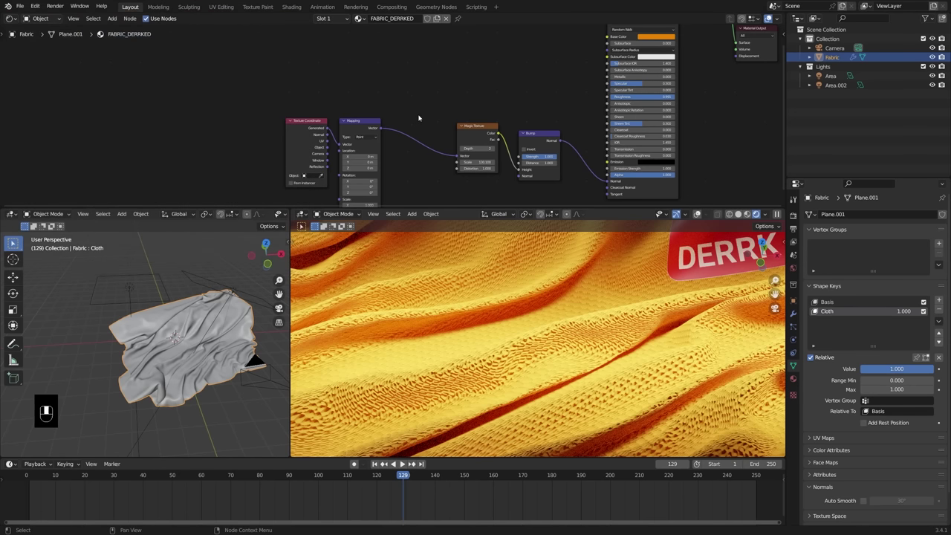
- Replace the Texture Coordinate and Mapping nodes with a fresh pair linked to the Magic Texture through Node Wrangler
click(348, 127)
shift+click(312, 127)
key(x)
key(ctrl+t)
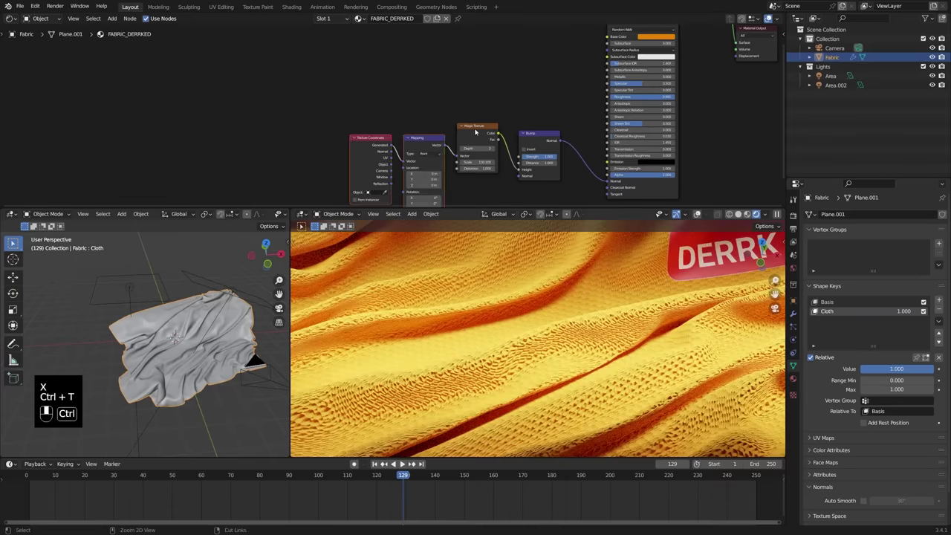
- Move the mapping nodes away from the Magic Texture and connect the Texture Coordinate's UV output to the Mapping's Vector
middle_drag(416, 139, 403, 113)
drag(402, 113, 323, 120)
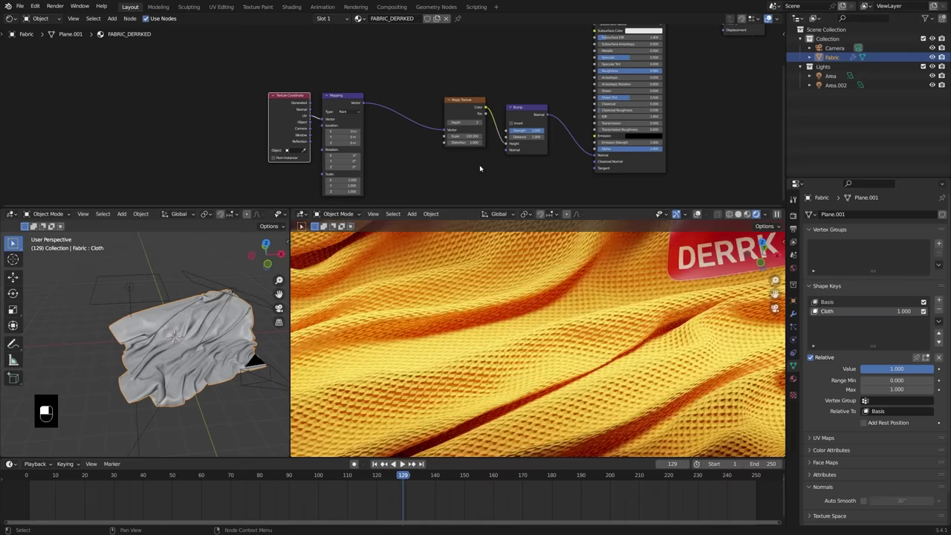
shift+middle_drag(522, 240, 572, 311)
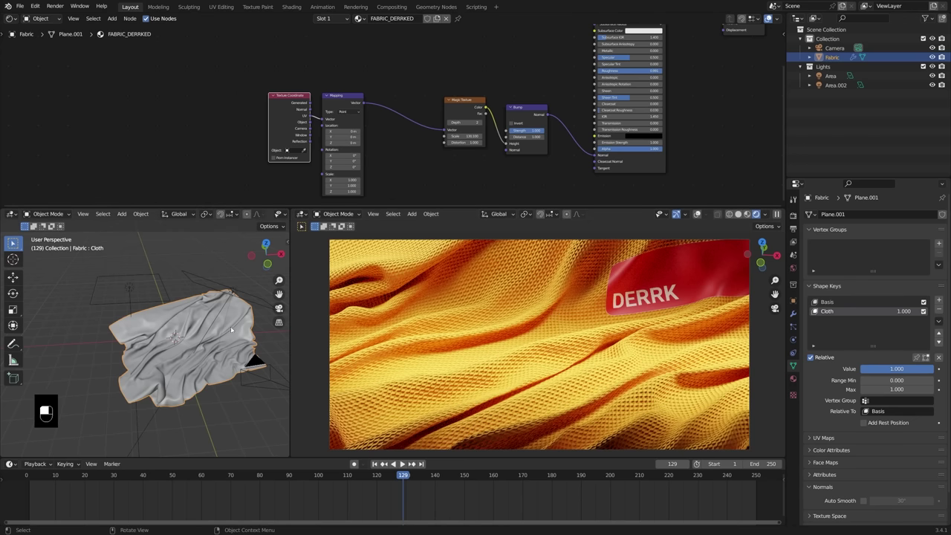
- Split the shader editor into a second area with the UV Editor, inspect the cloth's UV layout in Edit Mode, and return to Object Mode
middle_drag(231, 327, 197, 306)
middle_drag(275, 291, 274, 303)
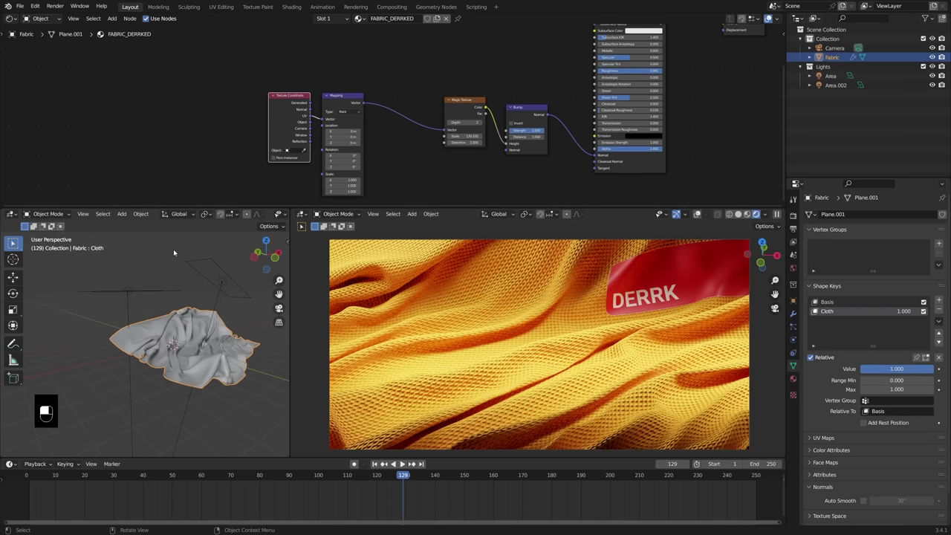
middle_drag(216, 328, 205, 346)
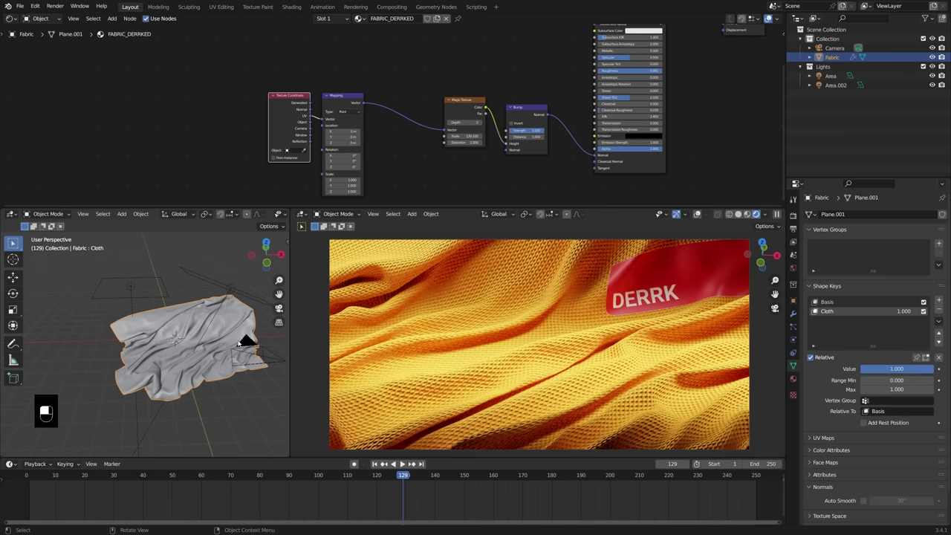
key(Tab)
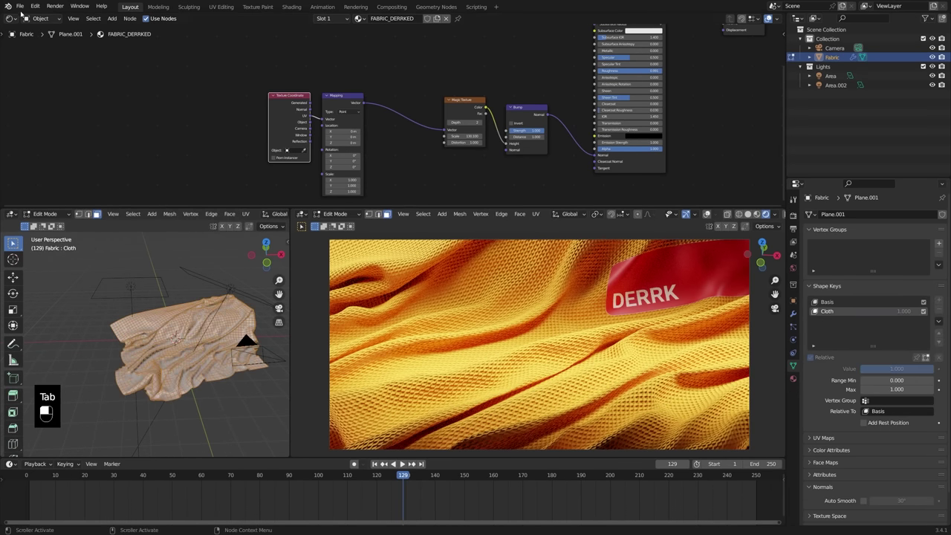
drag(2, 15, 244, 28)
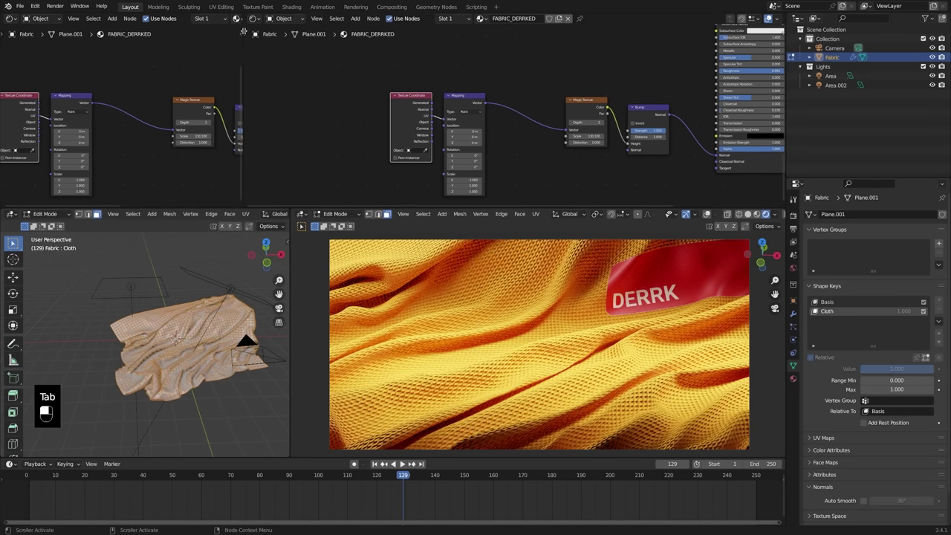
click(10, 20)
click(27, 64)
scroll(122, 109, down, 2)
middle_drag(123, 112, 151, 113)
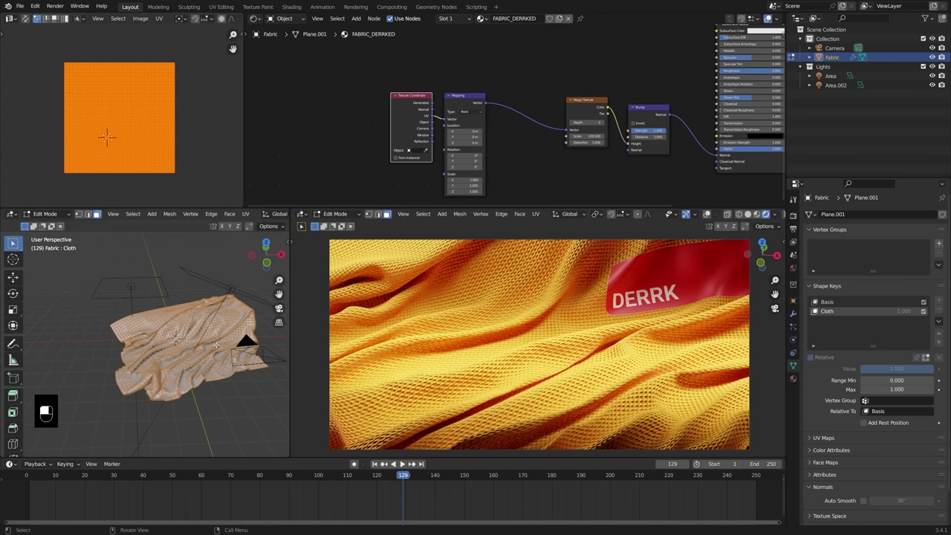
middle_drag(201, 353, 192, 347)
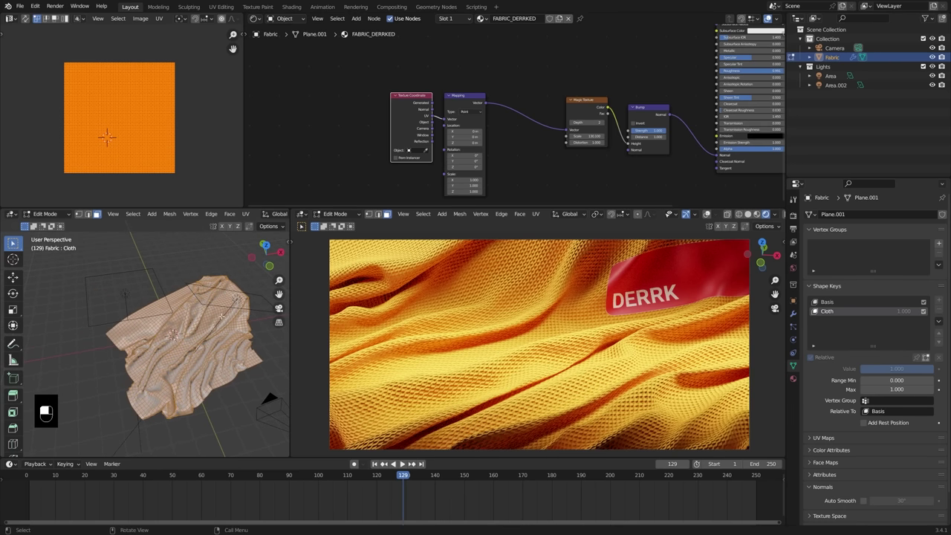
key(Tab)
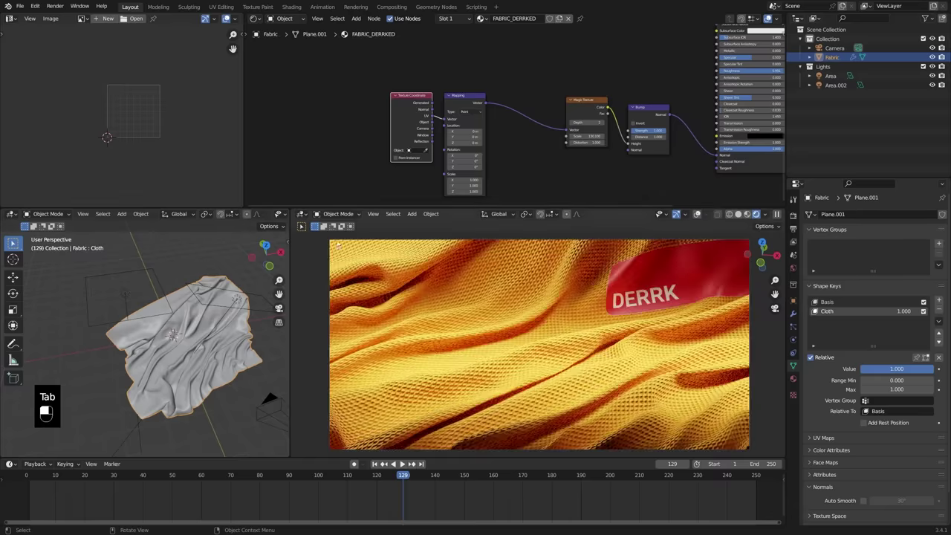
- Inspect the weave up close and rearrange the texture nodes, bringing the Magic Texture and Bump closer to the Mapping node
shift+middle_drag(514, 316, 514, 288)
scroll(514, 297, up, 2)
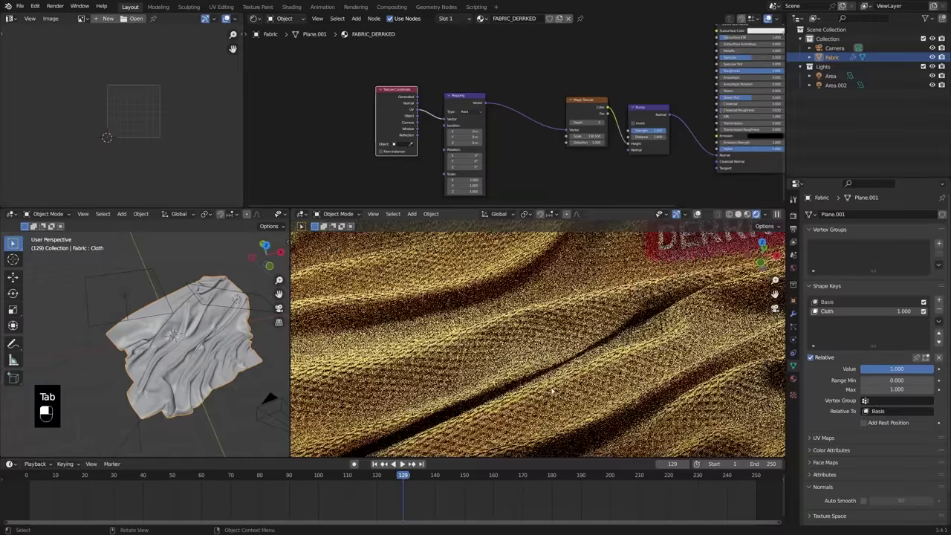
scroll(582, 325, down, 2)
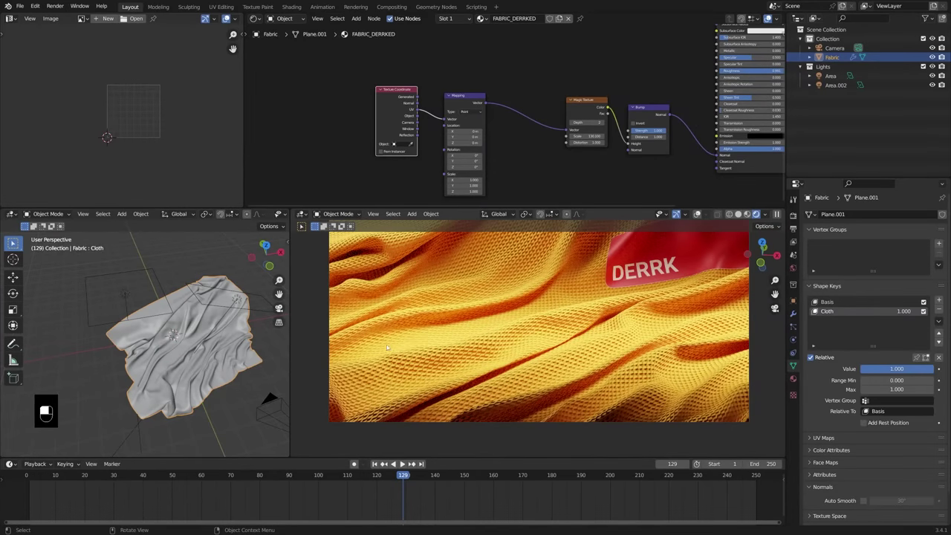
middle_drag(530, 142, 481, 142)
drag(543, 102, 508, 104)
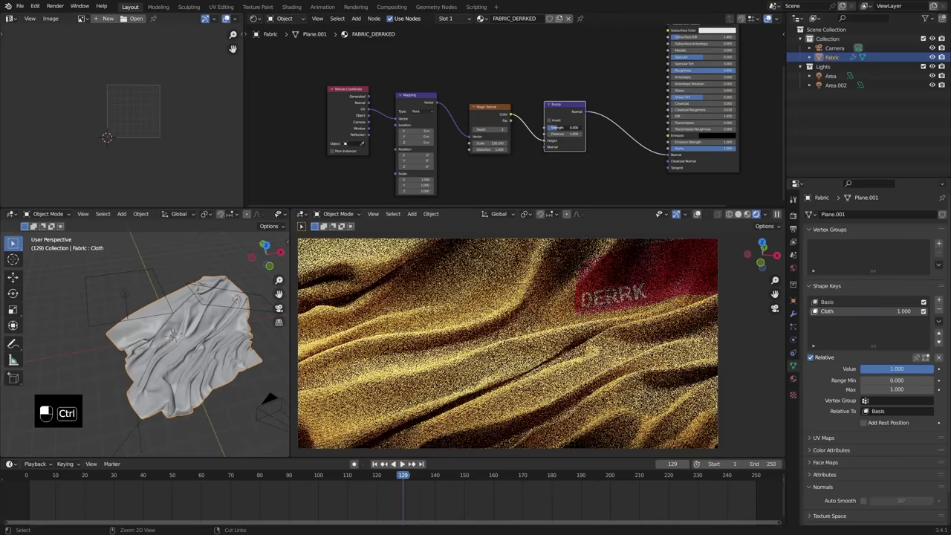
- Soften the fabric bump by setting the Bump node's Strength to 0.5 and Distance to 0.07
shift+drag(552, 128, 554, 128)
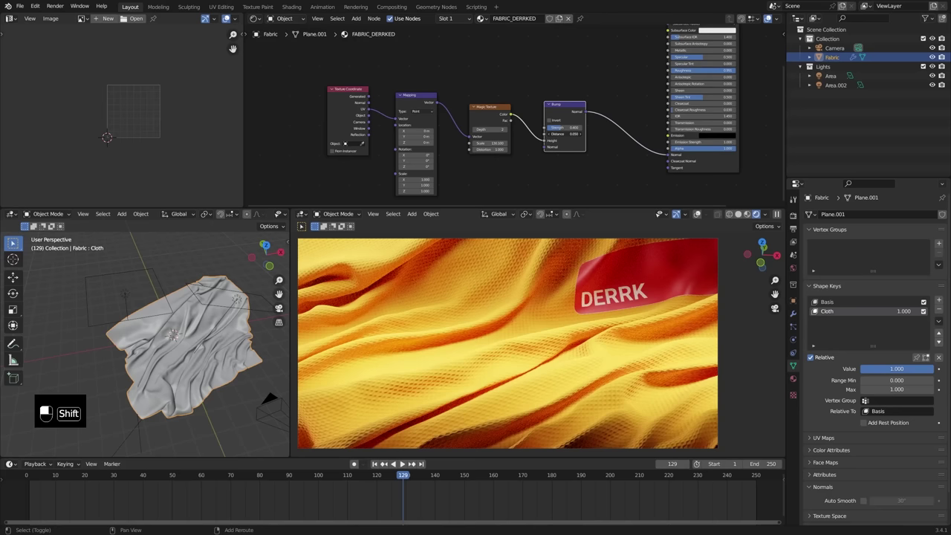
mouse_move(567, 134)
shift+mouse_down()
mouse_move(593, 129)
mouse_move(562, 128)
shift+mouse_up()
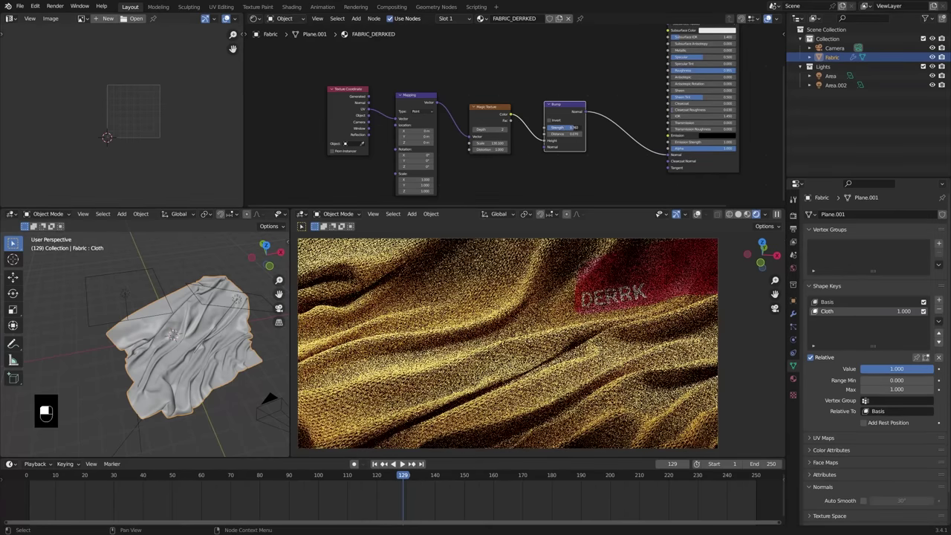
key(ctrl+z)
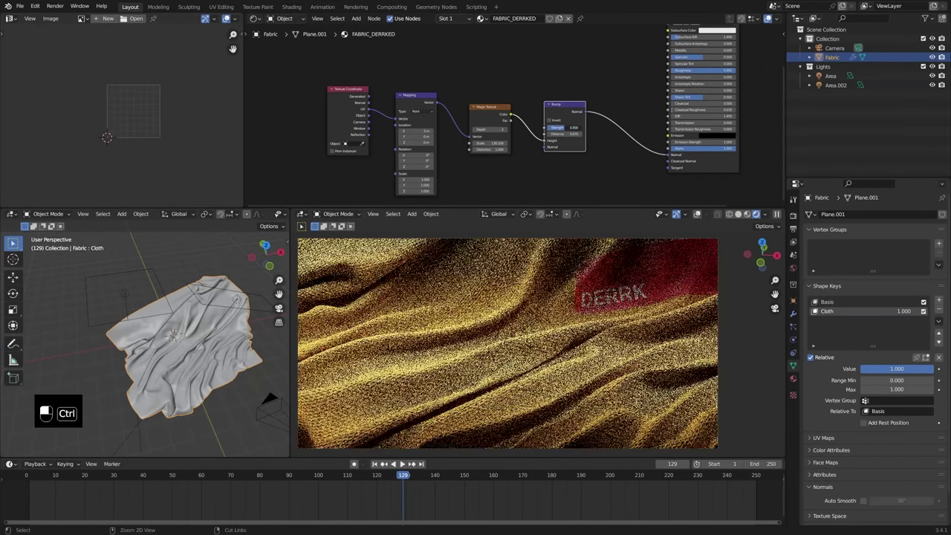
shift+middle_drag(551, 307, 533, 300)
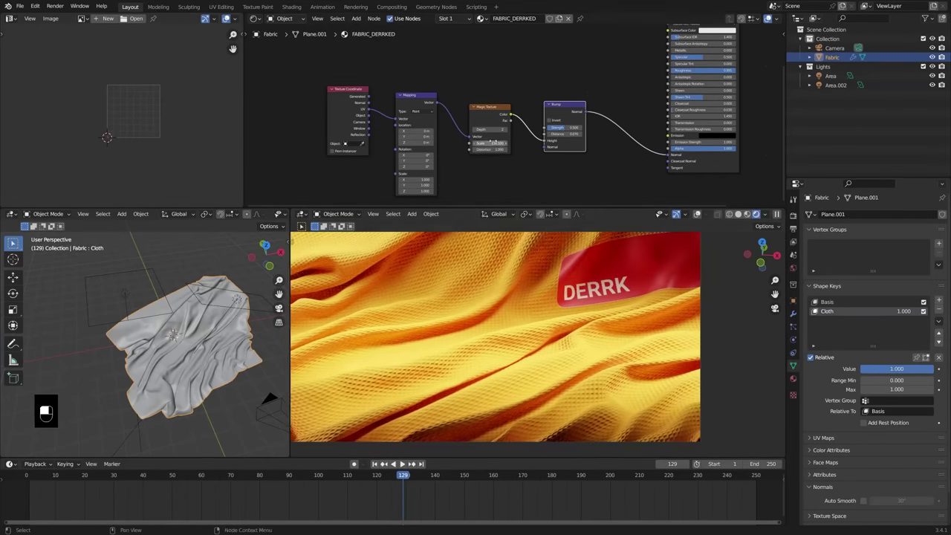
- Raise the Magic Texture's scale to over 200 for a finer weave and check it on the fabric
drag(493, 141, 505, 143)
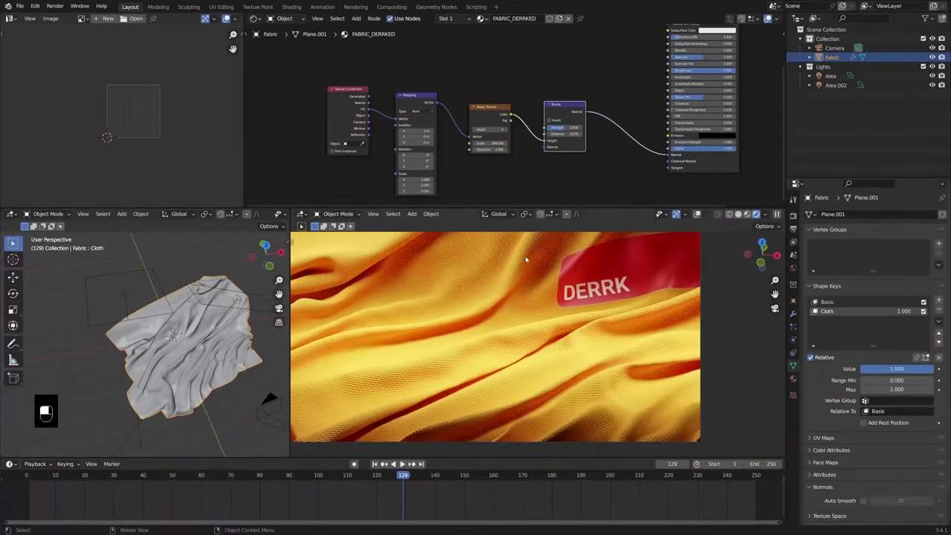
shift+middle_drag(527, 296, 540, 310)
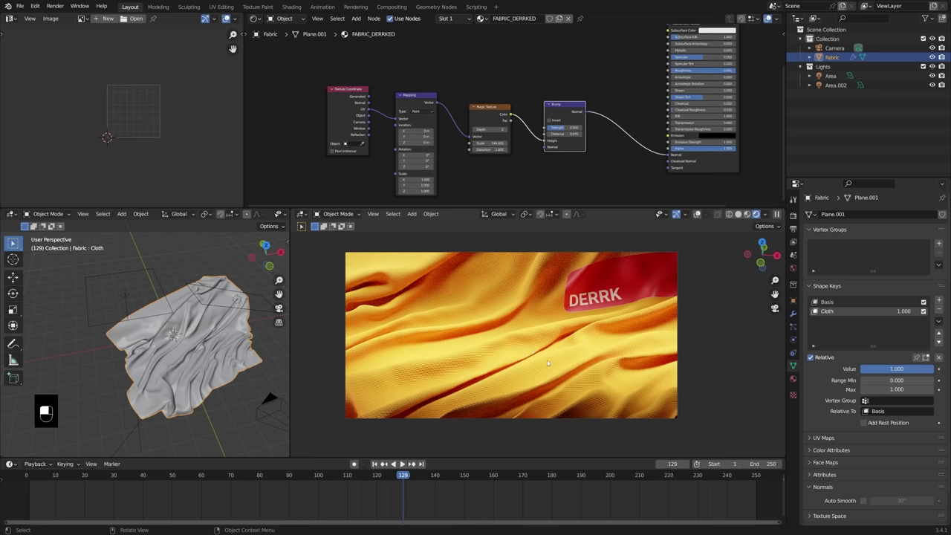
ctrl+middle_drag(548, 363, 566, 365)
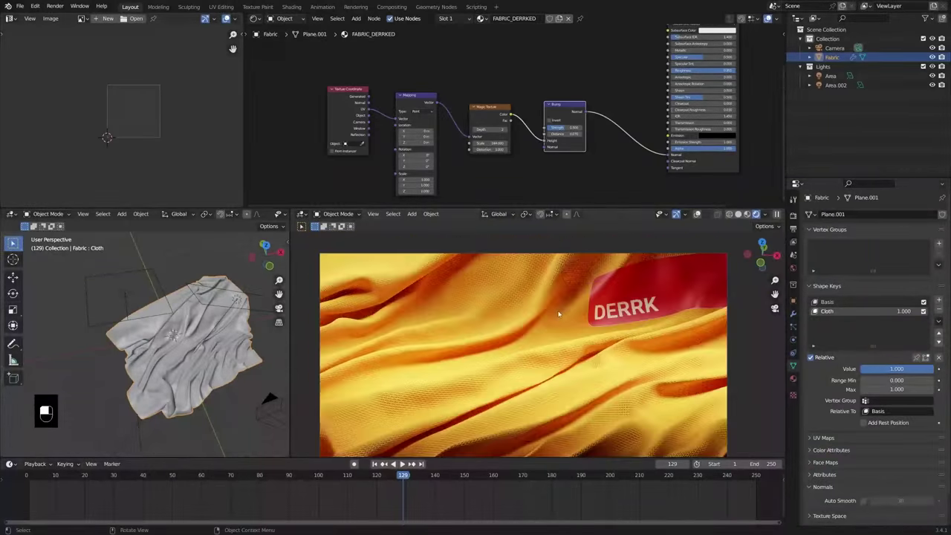
- Add a Wave Texture node above the Magic Texture and connect the Mapping node's Vector output to its Vector input
shift+middle_drag(510, 89, 519, 130)
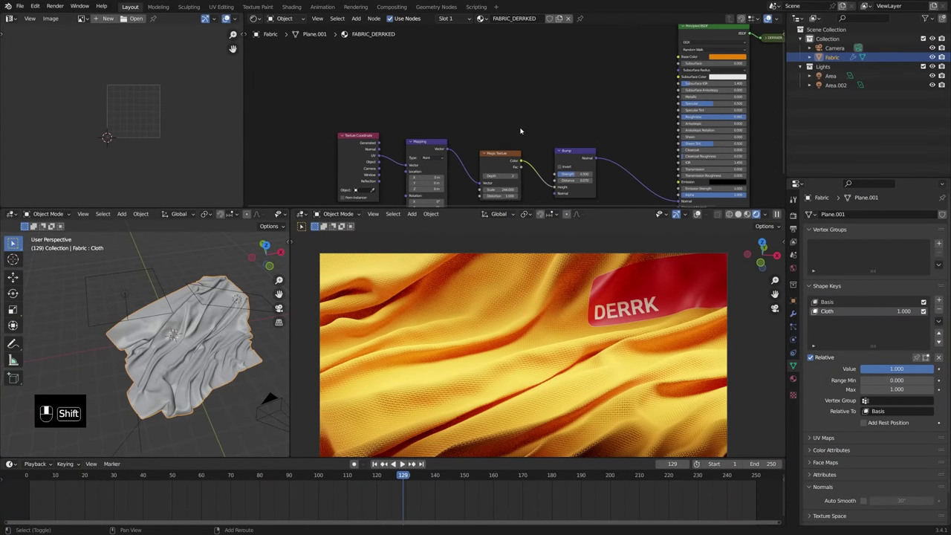
key(shift+a)
mouse_move(512, 119)
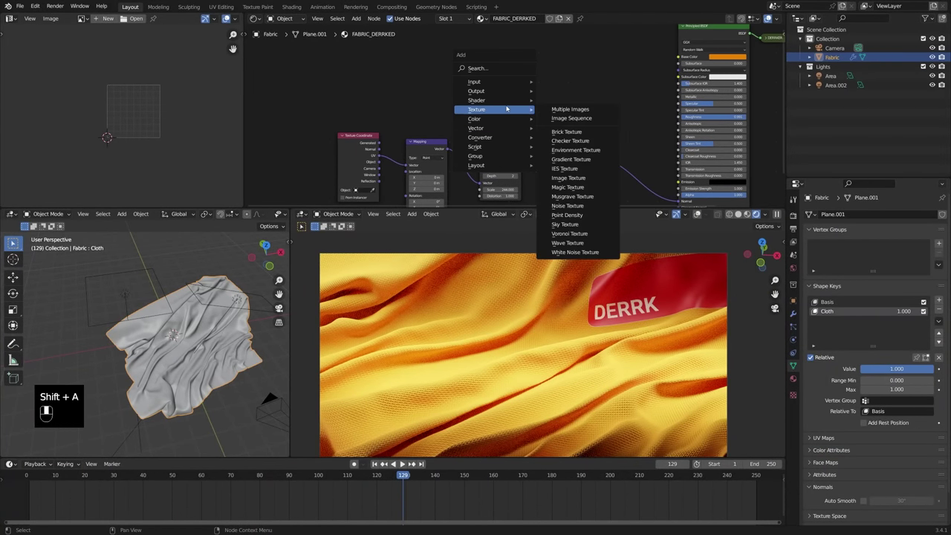
click(579, 243)
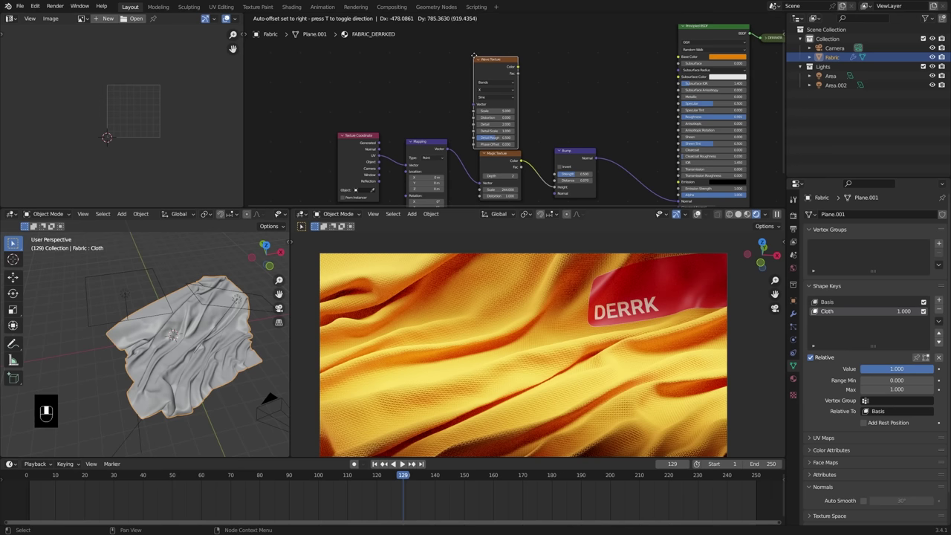
click(477, 54)
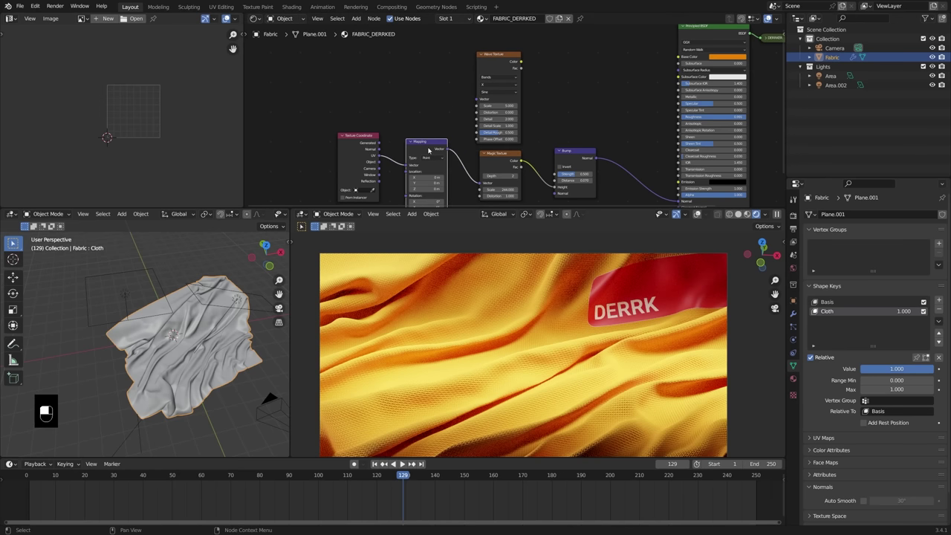
drag(432, 148, 478, 100)
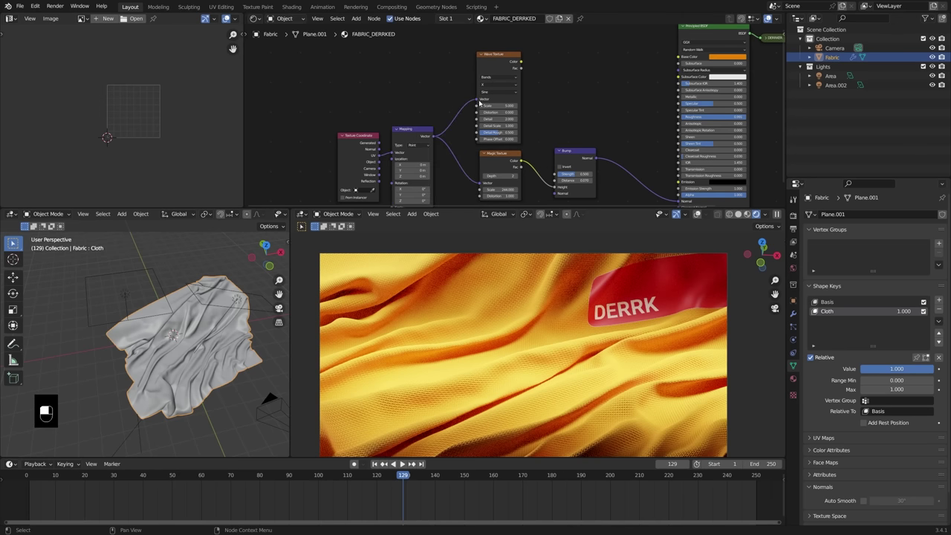
middle_drag(547, 119, 479, 111)
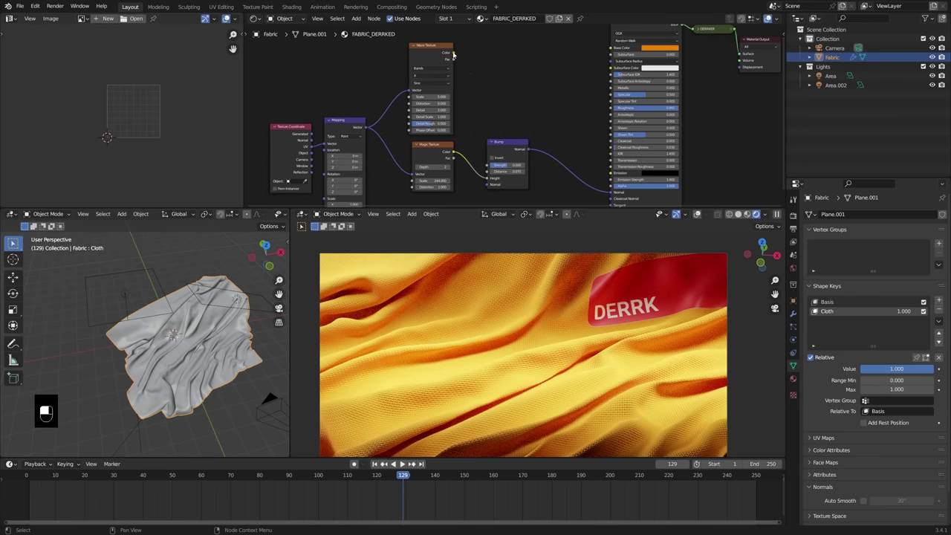
- Duplicate the Bump node, insert the copy between the first Bump and the Principled BSDF, and connect the Wave Texture's Color to its Height
drag(453, 54, 498, 151)
click(508, 127)
key(shift+d)
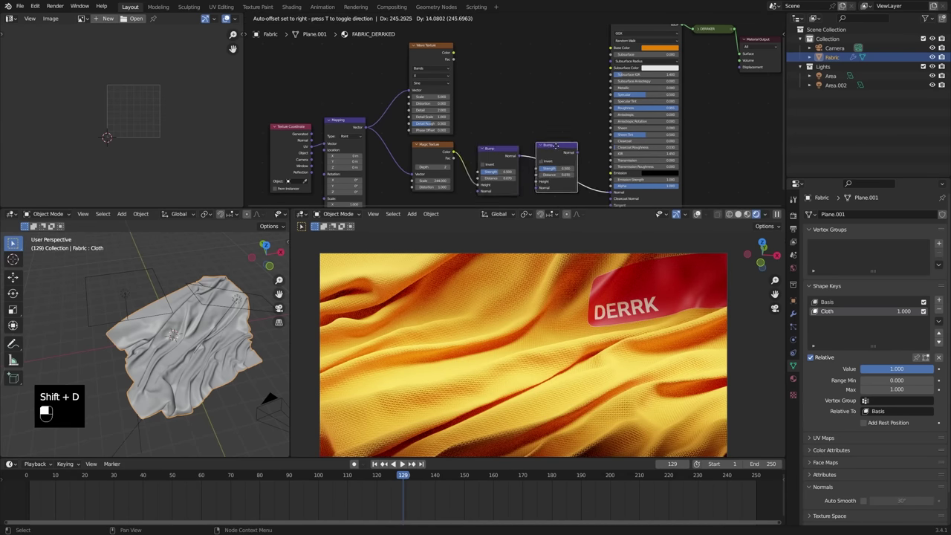
click(572, 116)
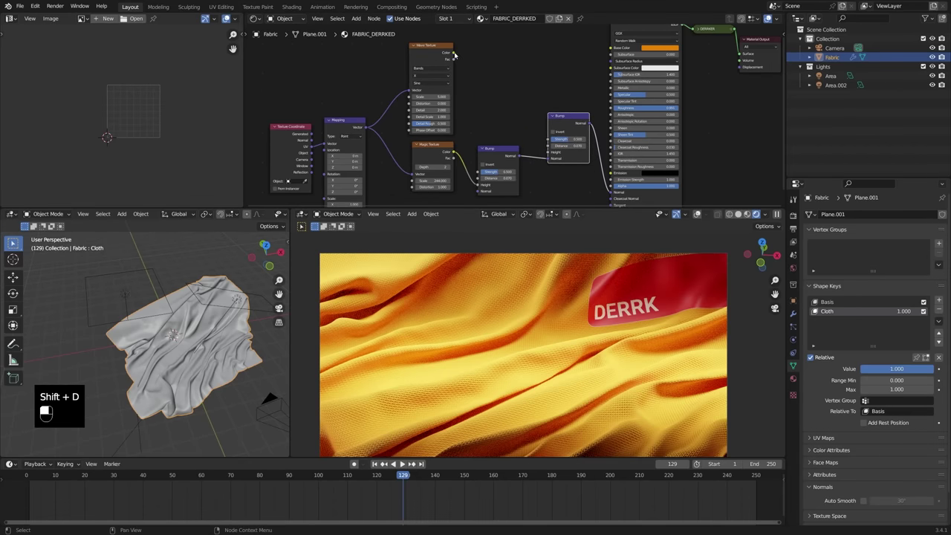
drag(448, 53, 553, 154)
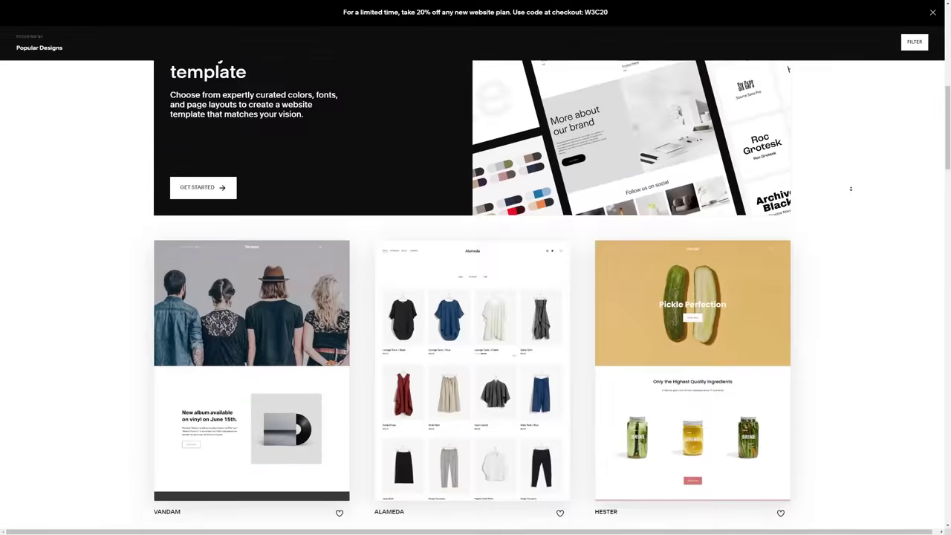
- Switch to Squarespace, browse the popular website templates, and complete the site title as DERRK THE FABRIC MAN
scroll(849, 186, down, 10)
scroll(851, 185, down, 10)
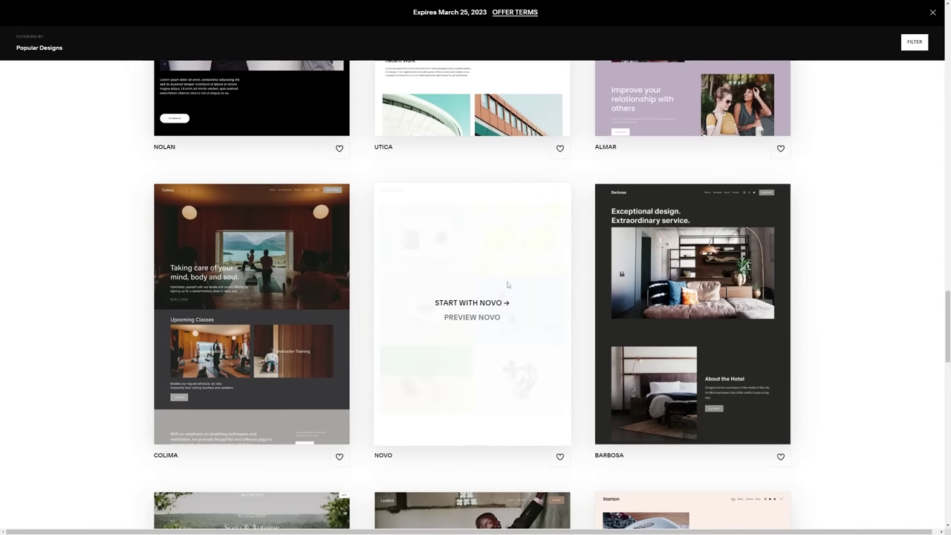
text(MAN)
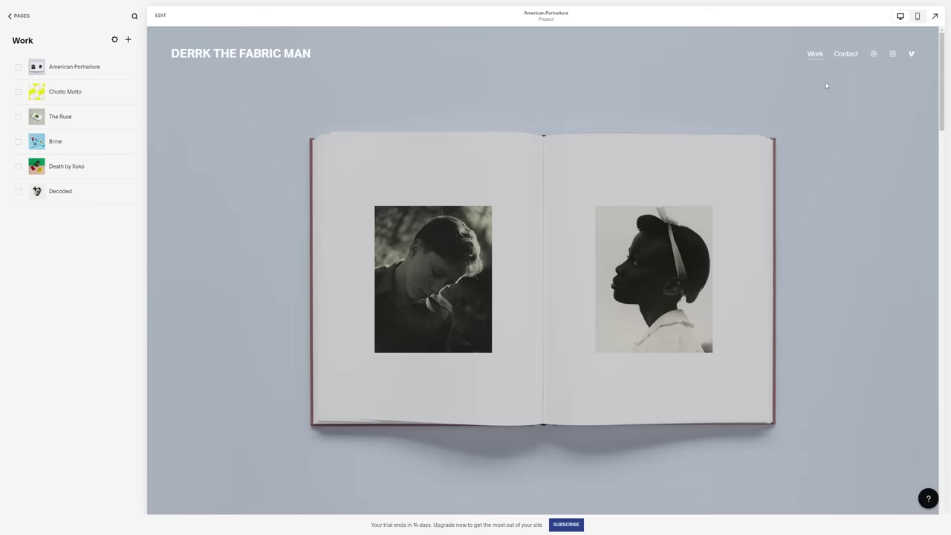
- Open the American Portraiture page for editing and replace its first section's background image with r5.jpg
scroll(744, 207, down, 3)
scroll(668, 205, up, 3)
click(161, 16)
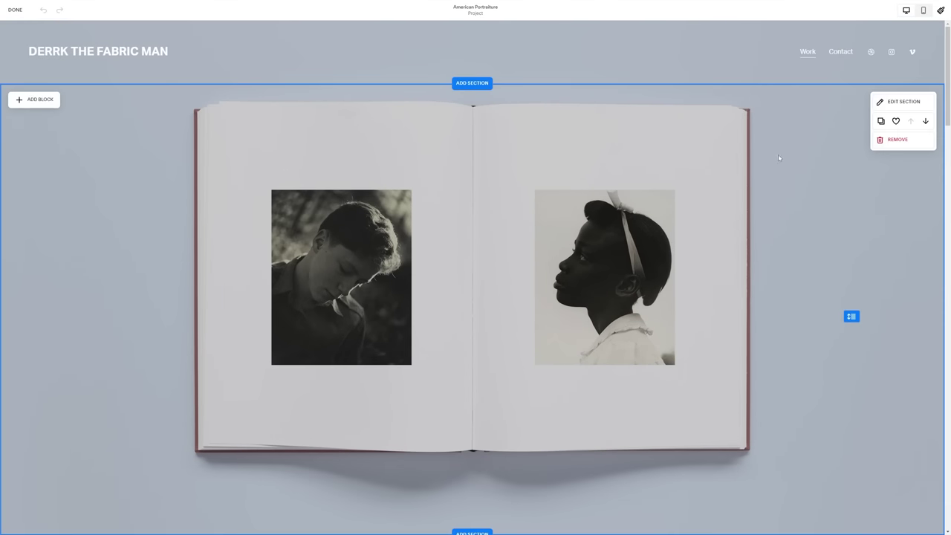
click(900, 99)
click(869, 218)
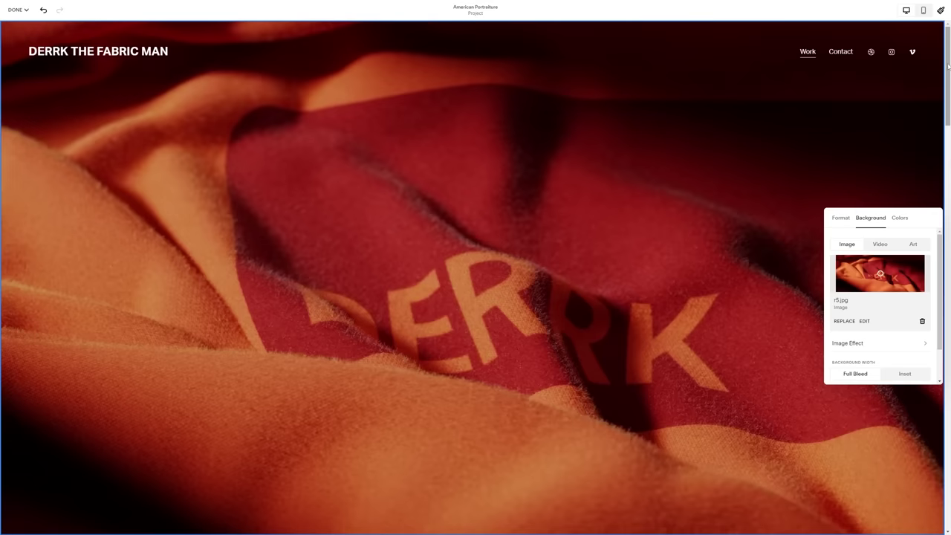
- Change the heading below the background image to "Fabrics, My Passion: 2023 Limited Release"
scroll(475, 297, down, 5)
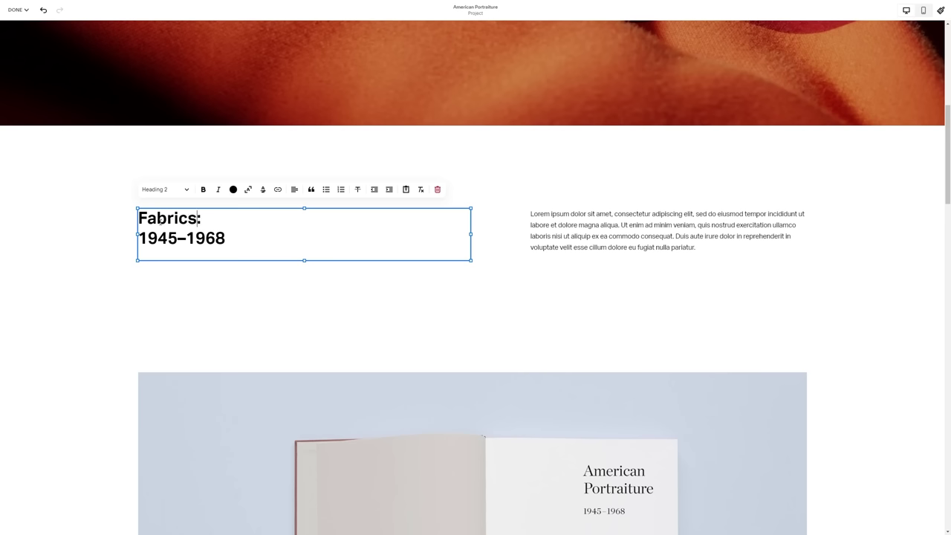
text(, My Passion)
drag(225, 238, 139, 237)
text(2023 Limited )
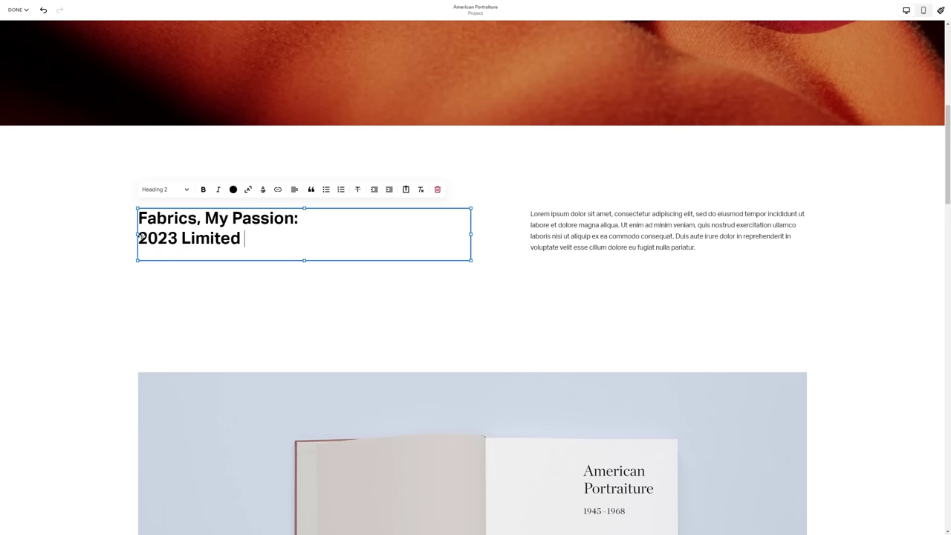
text(Release)
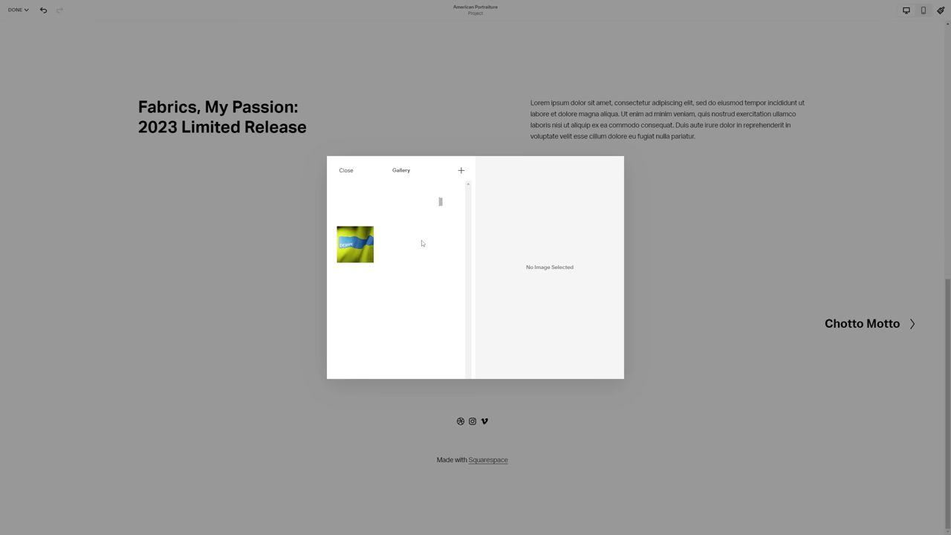
- Leave the gallery editor and review the updated project page in desktop and mobile layouts
click(667, 219)
drag(945, 147, 942, 41)
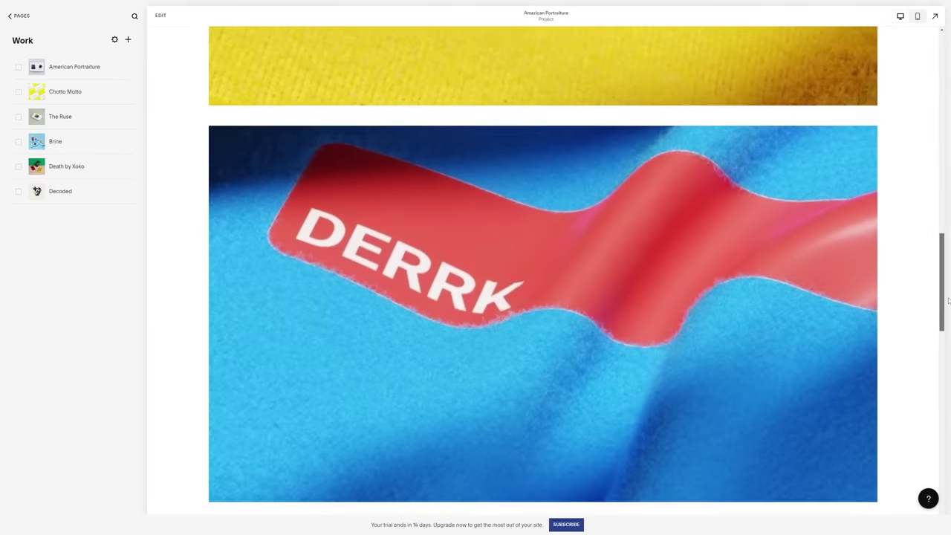
drag(942, 279, 941, 325)
click(917, 16)
drag(621, 343, 621, 224)
scroll(621, 224, up, 5)
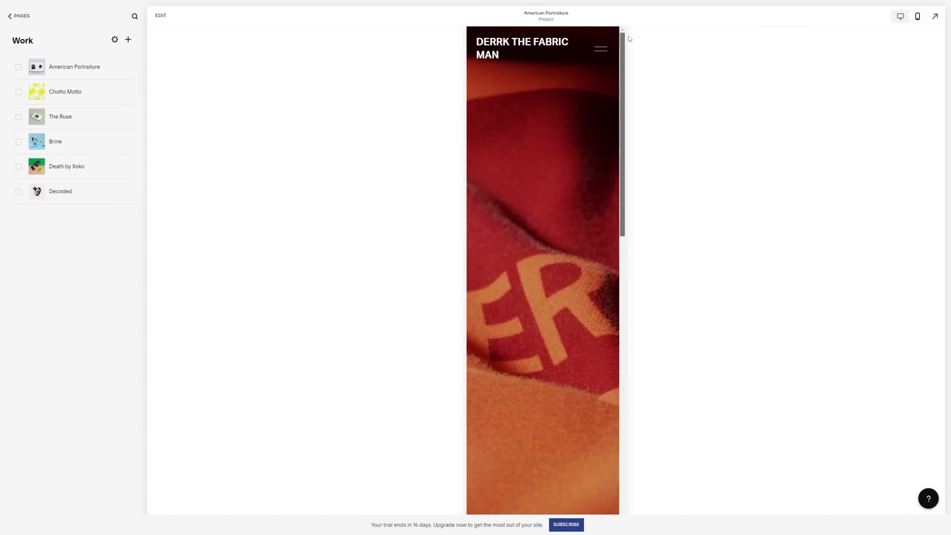
- Open the Contact page for editing in desktop layout and replace its main image with a portrait photo
click(600, 48)
click(559, 289)
click(899, 16)
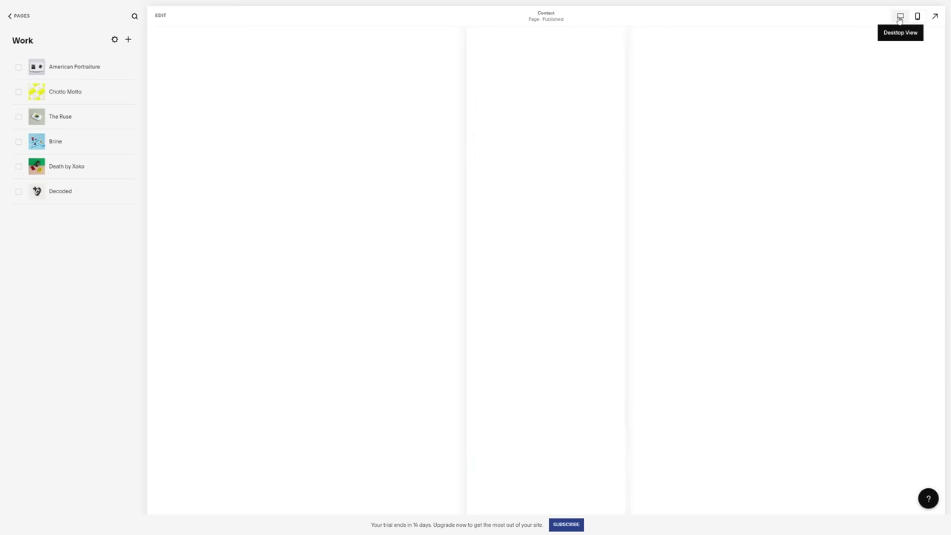
click(160, 15)
click(421, 233)
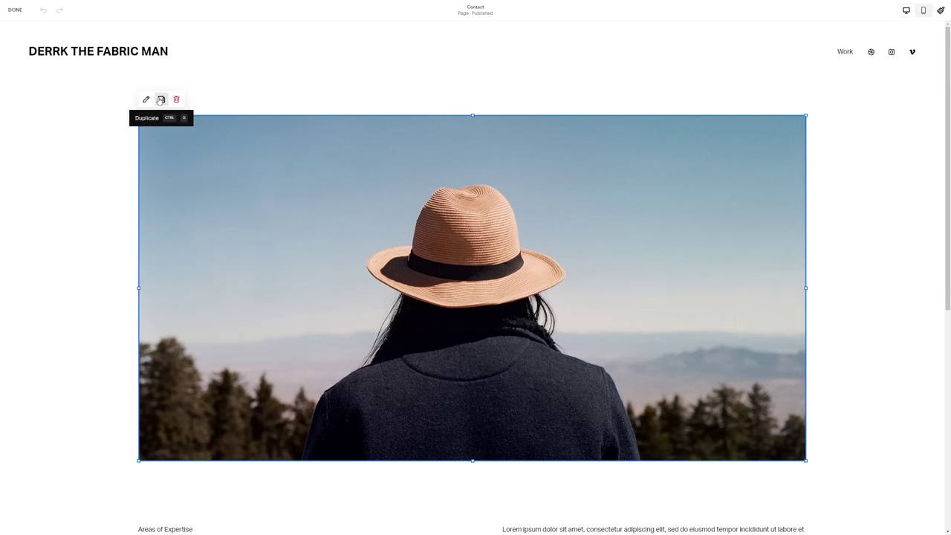
click(145, 99)
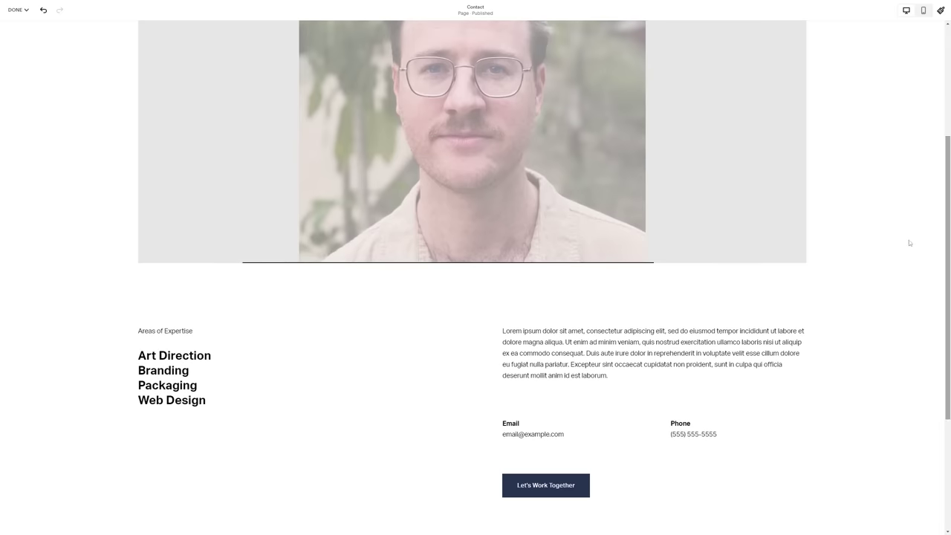
- Replace the list under Areas of Expertise with Fabric, Cloth, Textiles and Fabric on separate lines
drag(183, 386, 133, 355)
text(Fabric)
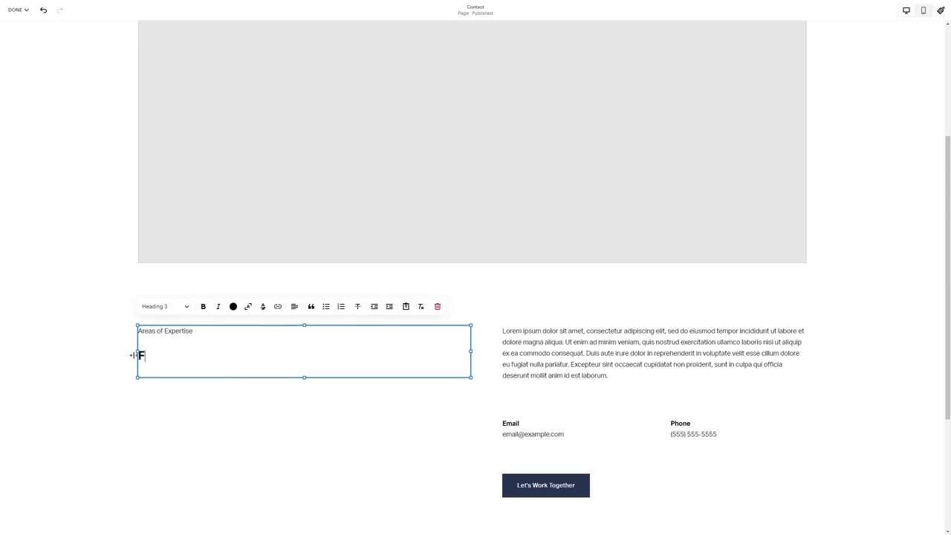
key(Return)
text(Cl)
key(BackSpace)
key(BackSpace)
key(BackSpace)
key(shift+Return)
text(Cloth )
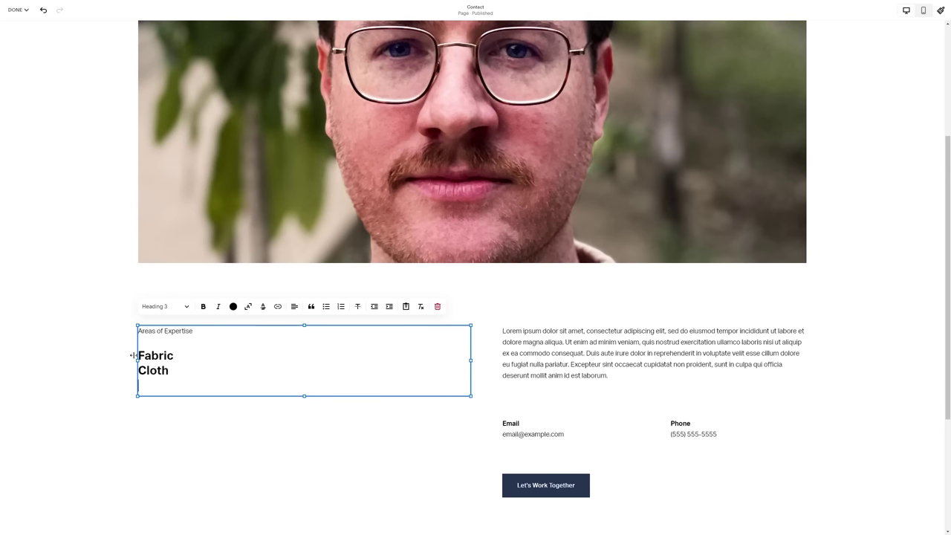
text(Textiles)
key(Return)
click(551, 375)
- Edit the "Let's Work Together" form and set its form name to "Bro I LOVE Fabric"
scroll(562, 450, down, 1)
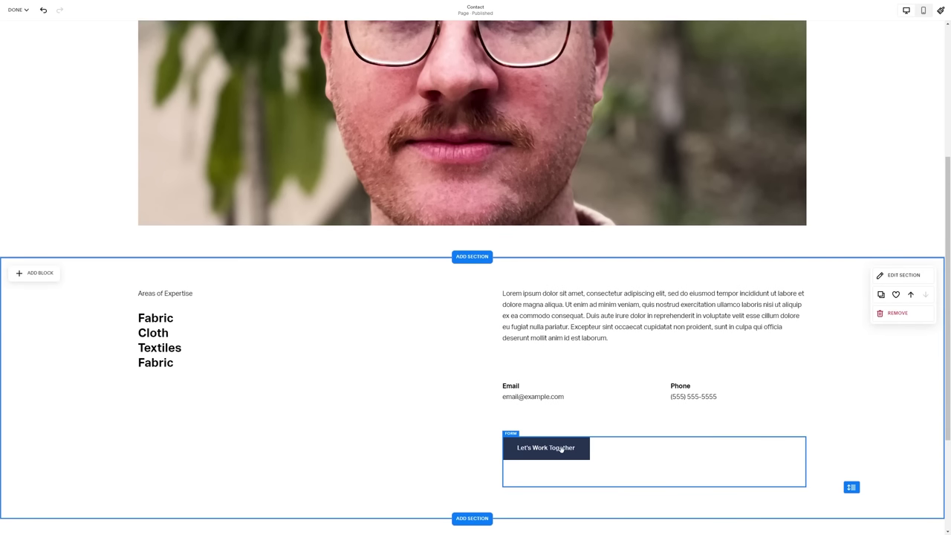
click(562, 450)
click(509, 424)
triple_click(897, 387)
mouse_move(920, 386)
text(Bro I LOVE Fabric)
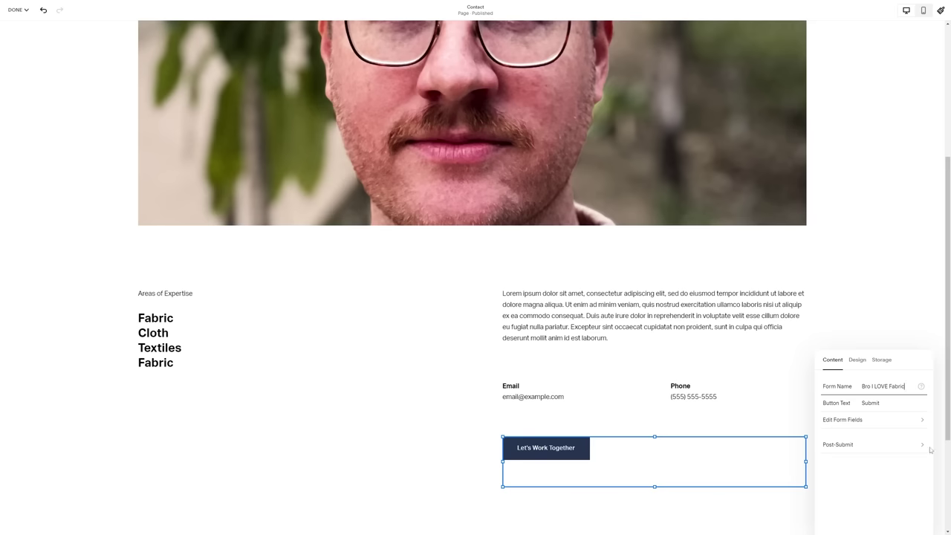
scroll(837, 324, down, 2)
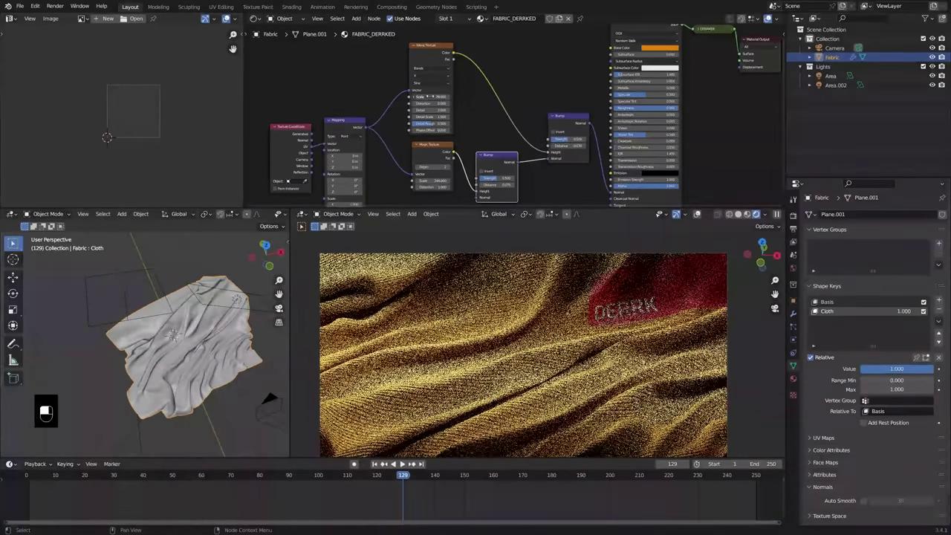
- Back in Blender, lower the Magic Texture and its Bump node, and set the Wave Texture's Scale to about 52.4
drag(436, 153, 427, 164)
drag(507, 156, 501, 159)
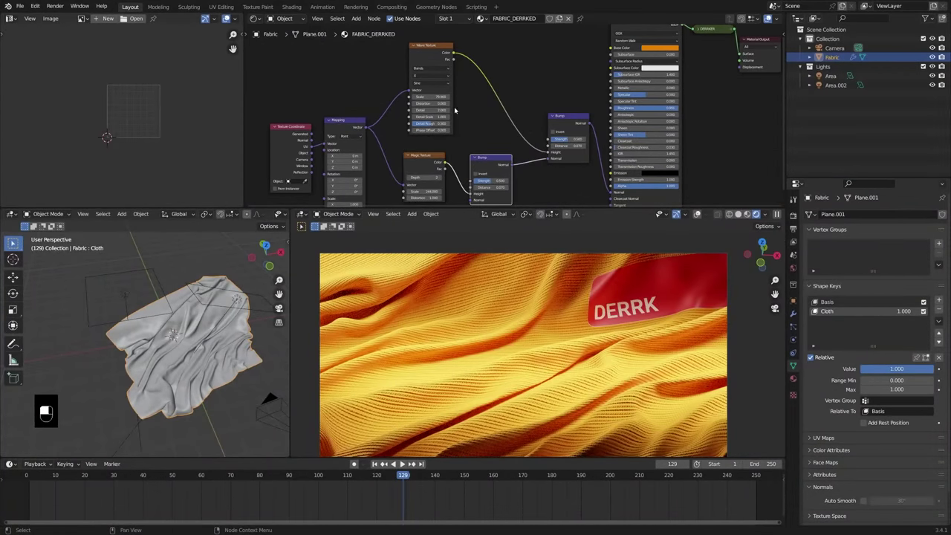
drag(432, 97, 456, 96)
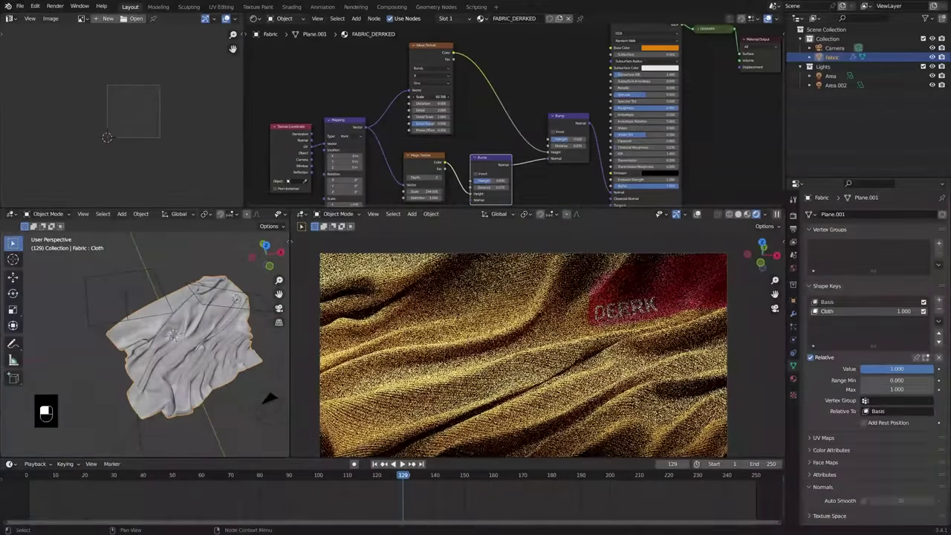
drag(442, 97, 414, 97)
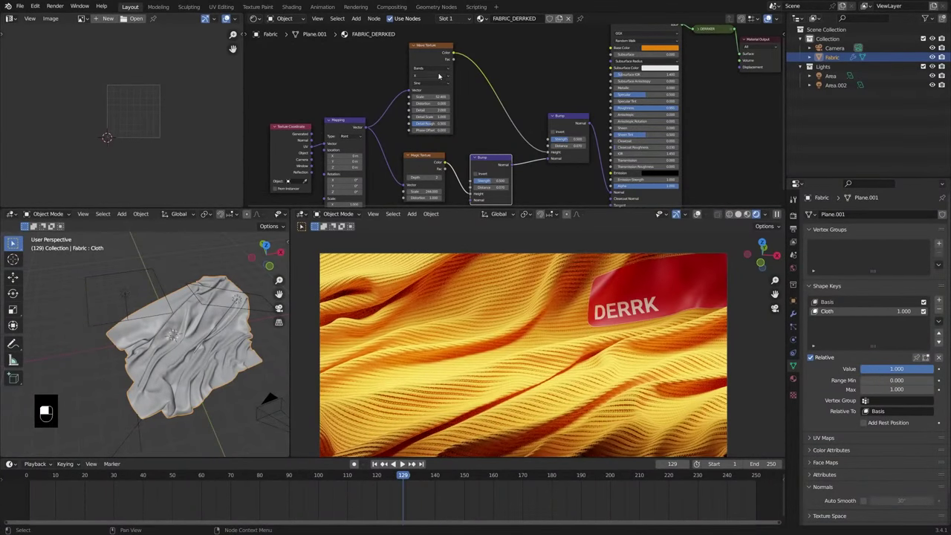
- Move the second Bump node slightly closer to the texture nodes and preview its output alone on the cloth
drag(578, 133, 569, 124)
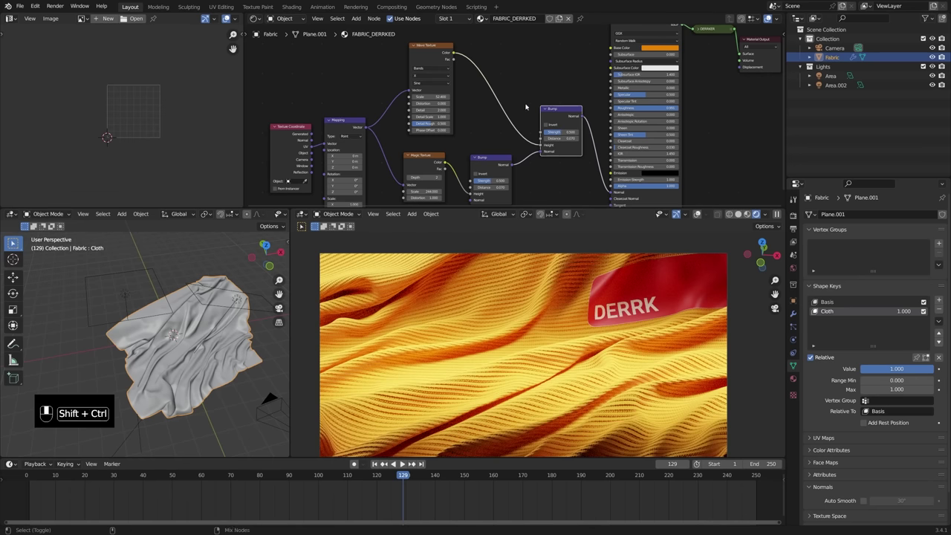
ctrl+shift+click(573, 114)
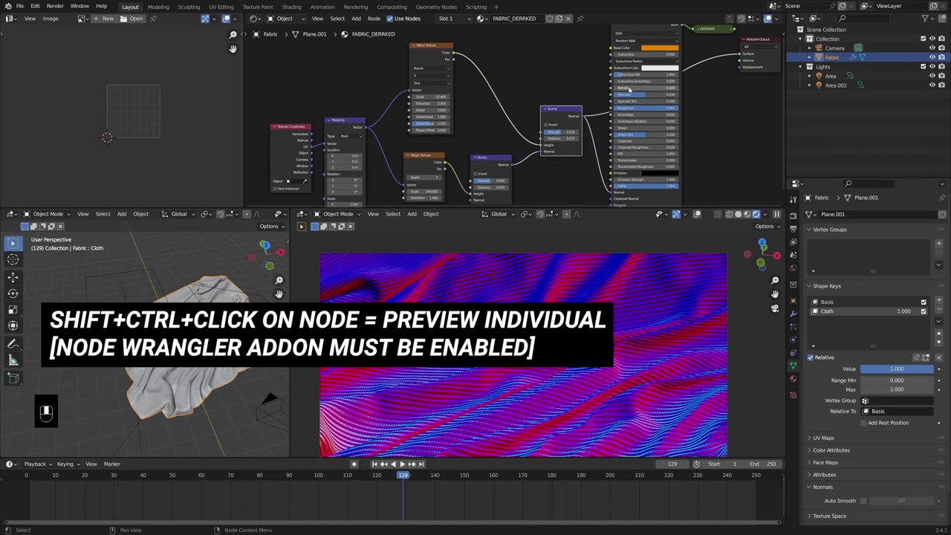
- Try the Triangle wave profile on the Wave Texture, inspect it up close on the cloth, and return to Sine
click(436, 82)
click(437, 79)
click(437, 82)
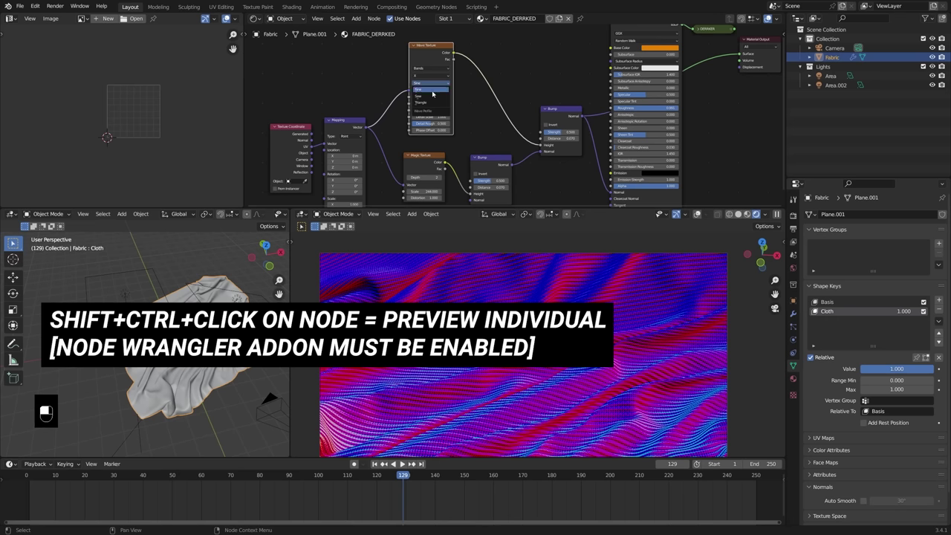
click(430, 100)
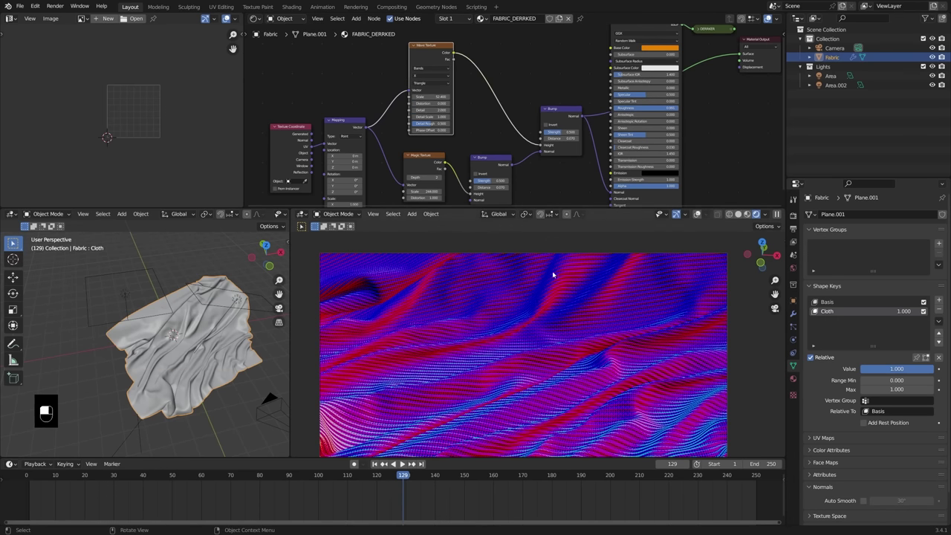
middle_drag(556, 272, 519, 262)
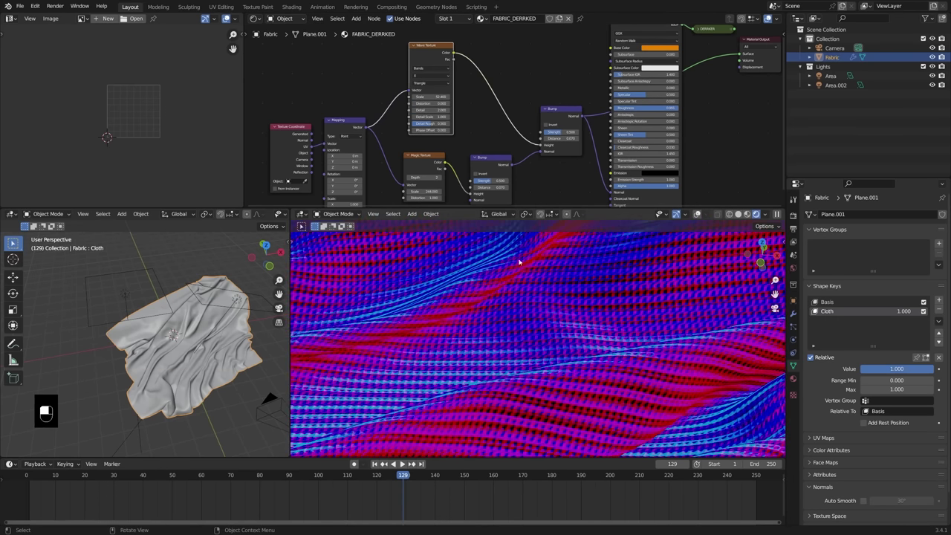
click(435, 77)
click(435, 77)
click(436, 83)
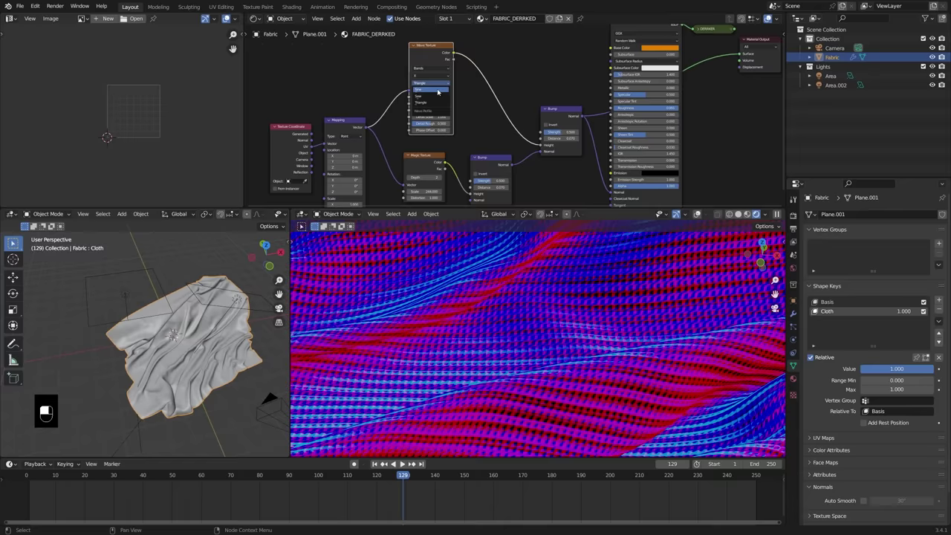
click(438, 90)
- Preview the Wave Texture alone, compare its Saw and Triangle profiles before restoring Sine, and undo the Mix node joining the Bump outputs
ctrl+shift+click(438, 83)
scroll(439, 78, up, 1)
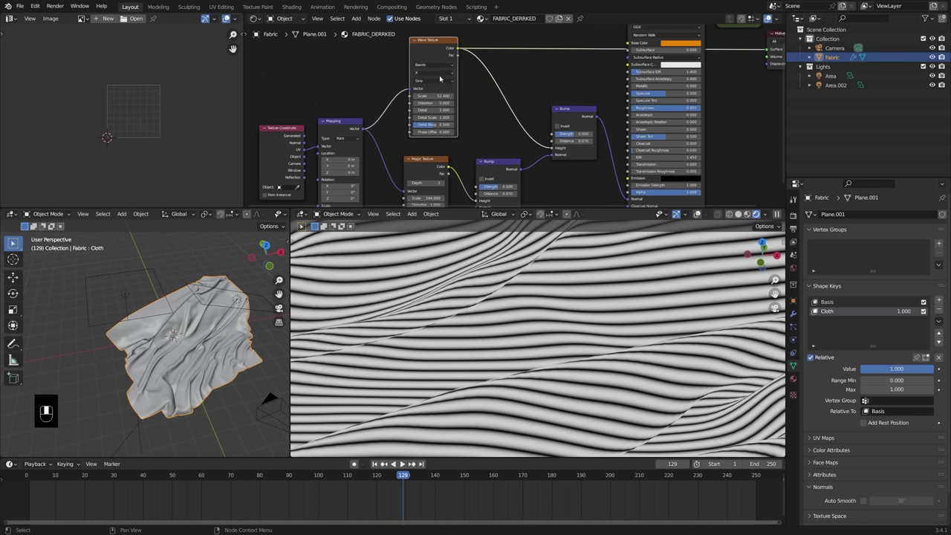
click(438, 80)
click(436, 96)
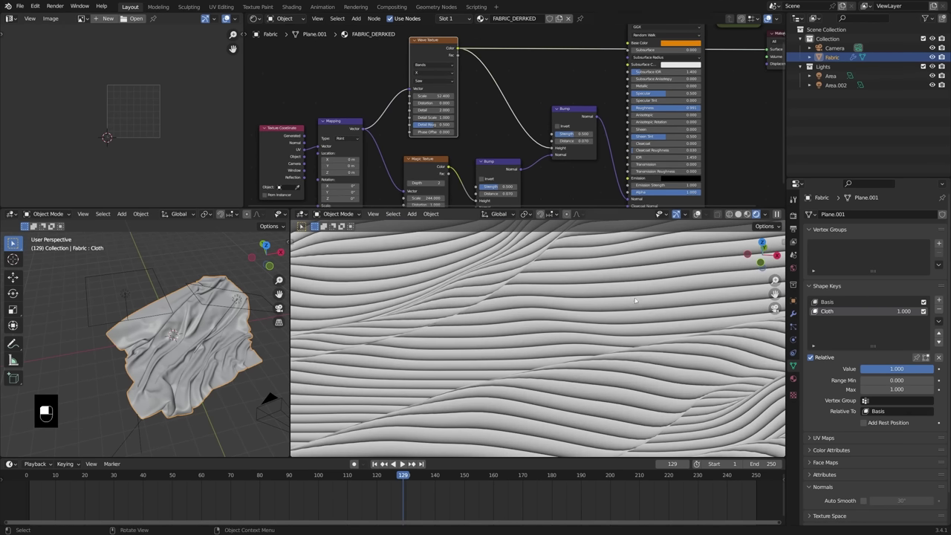
click(443, 83)
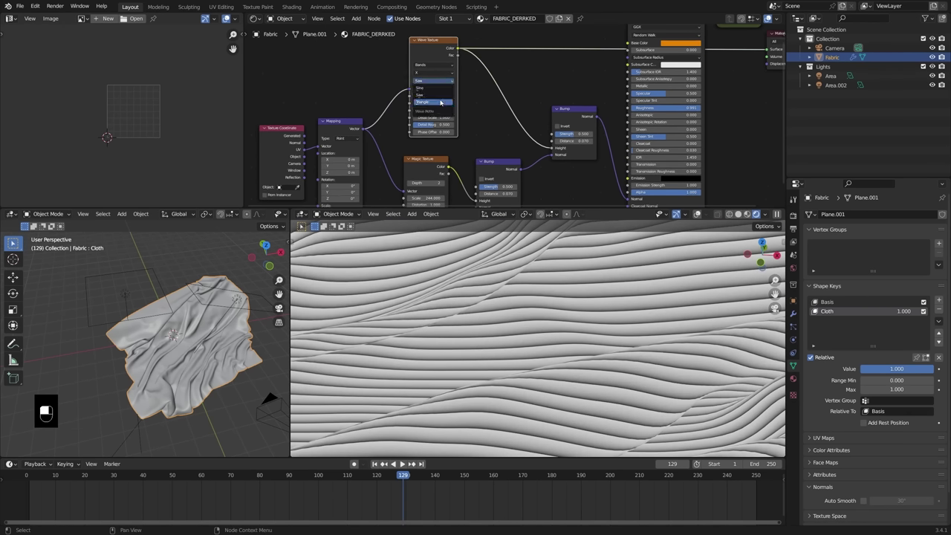
click(436, 103)
click(433, 81)
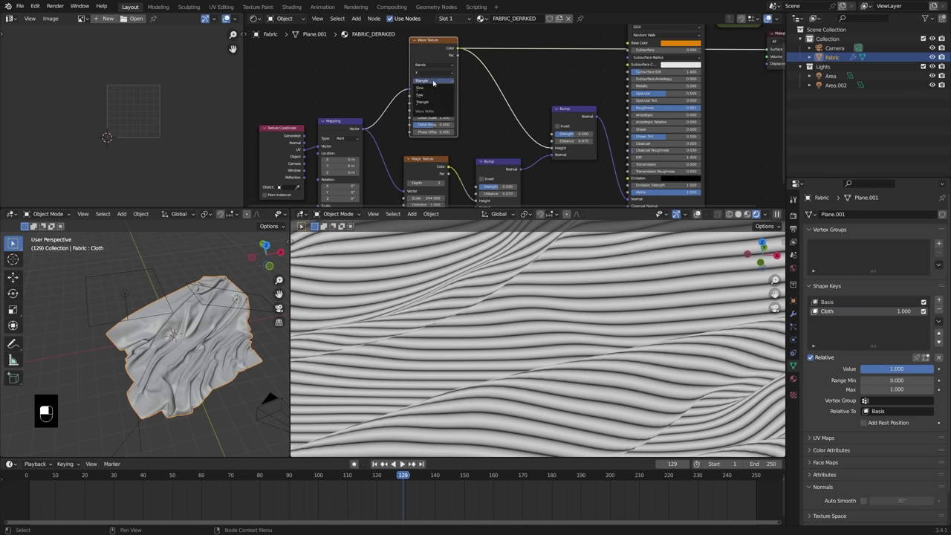
click(433, 88)
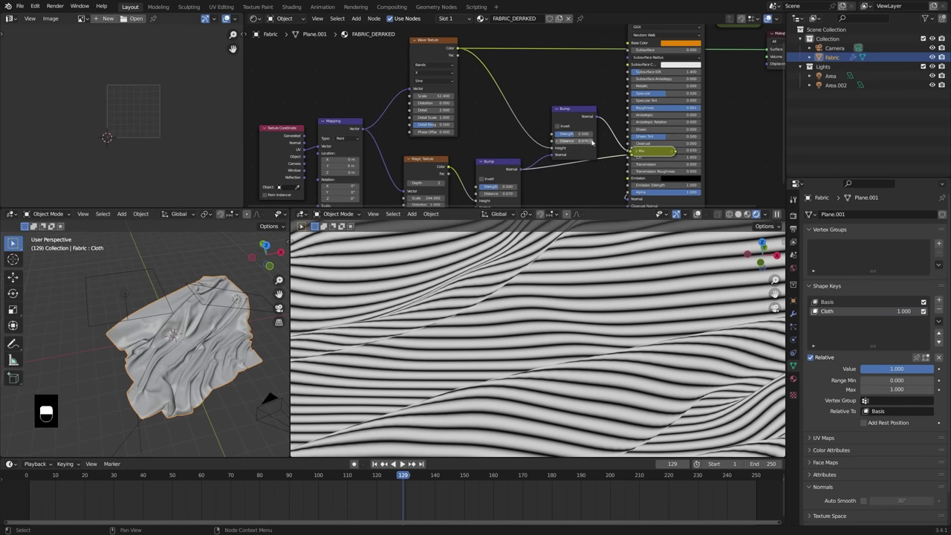
key(ctrl+z)
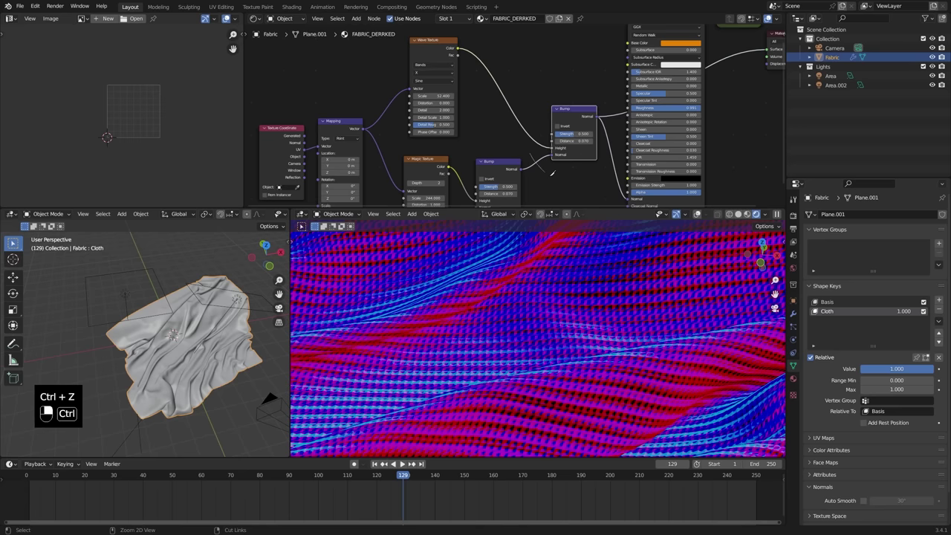
- Inspect the isolated wave bump up close on the cloth and lower its Bump node's Strength and Distance, bringing Distance to about 0.02
scroll(653, 292, down, 4)
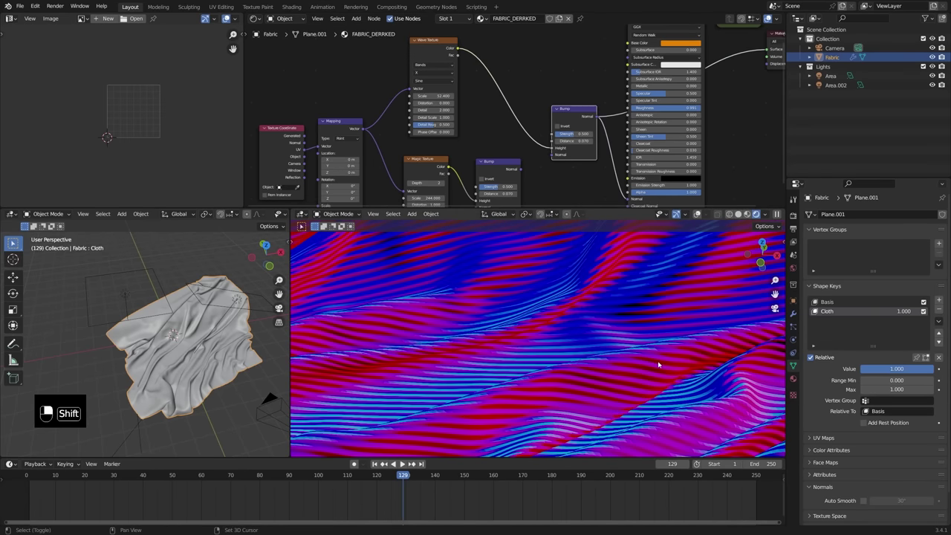
shift+middle_drag(658, 365, 642, 314)
scroll(643, 314, up, 4)
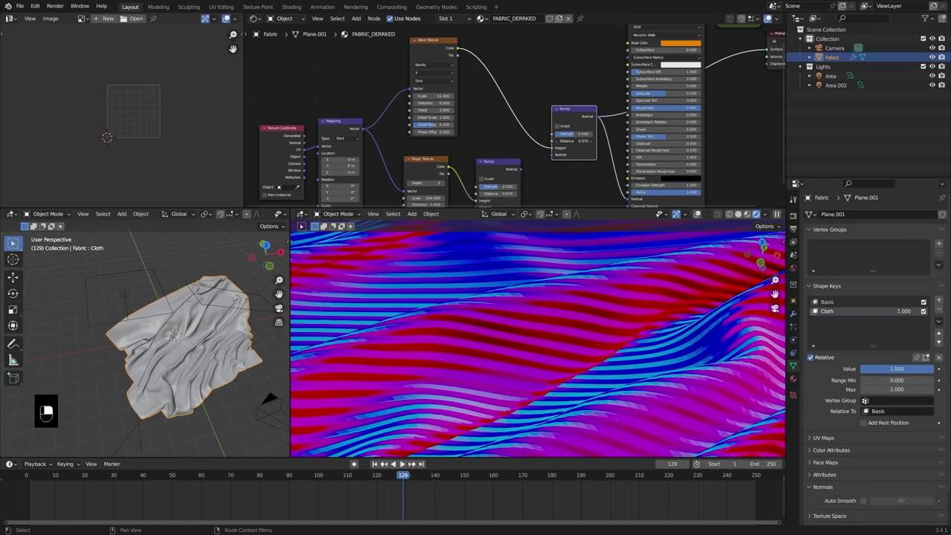
ctrl+drag(574, 141, 595, 136)
scroll(525, 141, down, 2)
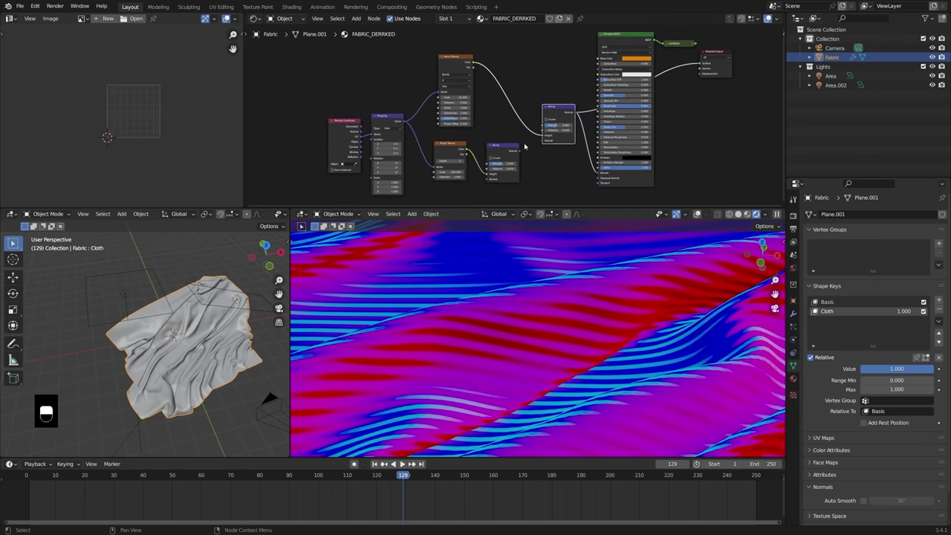
- Reconnect the Magic Bump's Normal output to the Wave Bump's Normal input and preview the full shader group on the cloth
drag(520, 152, 543, 140)
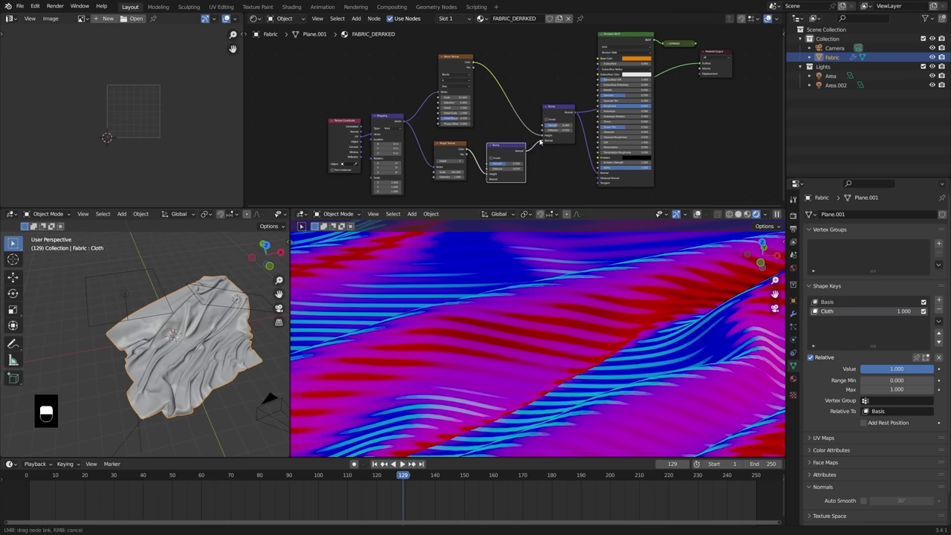
ctrl+shift+click(678, 46)
scroll(597, 320, down, 6)
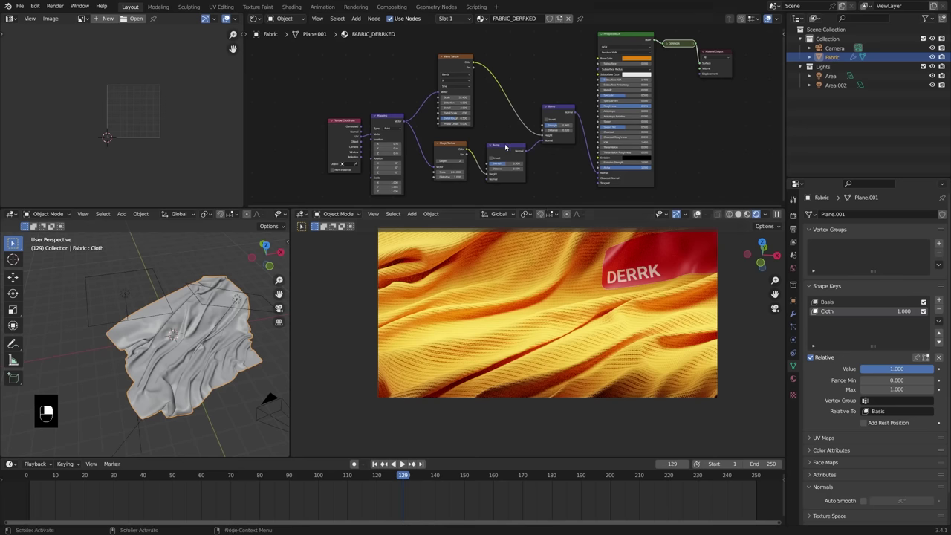
- Switch the Wave Texture's bands direction to Y, compare it with Diagonal, and settle on Y
scroll(462, 89, up, 1)
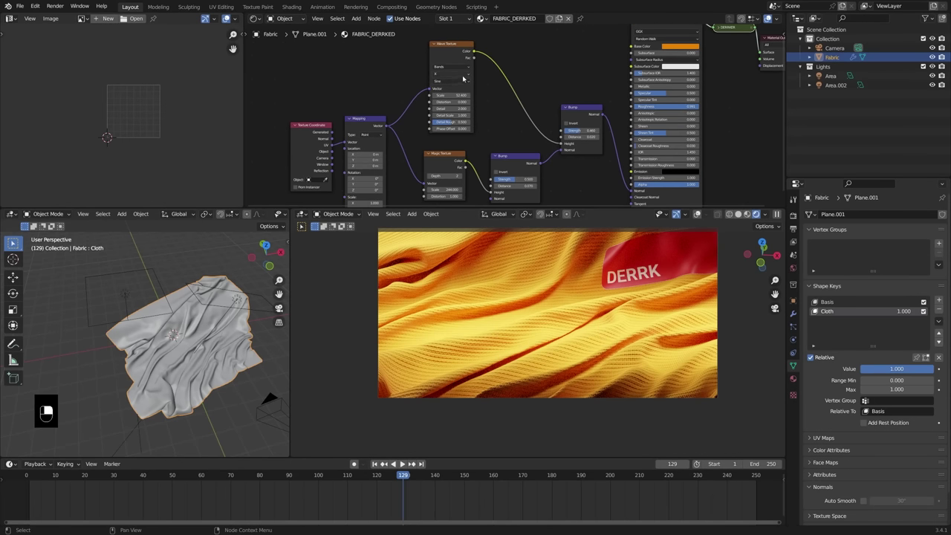
click(463, 77)
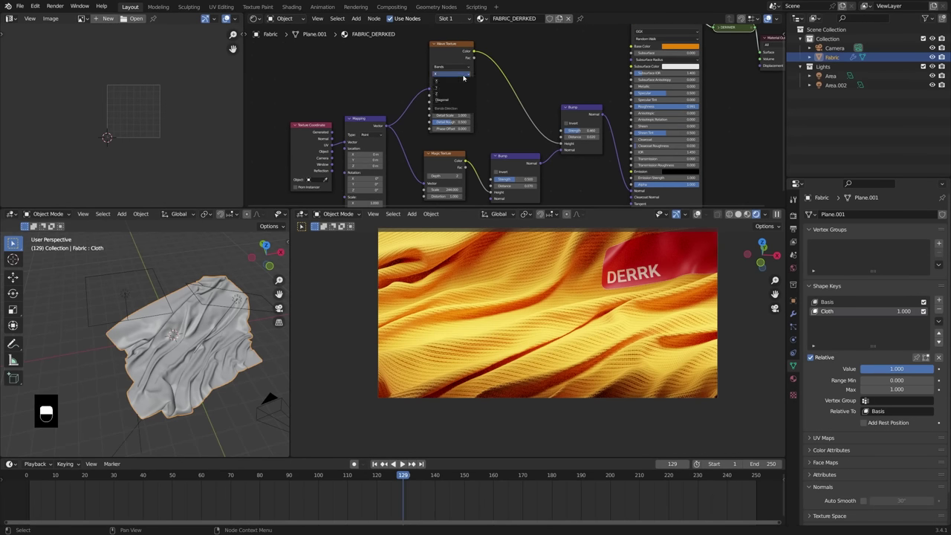
click(448, 92)
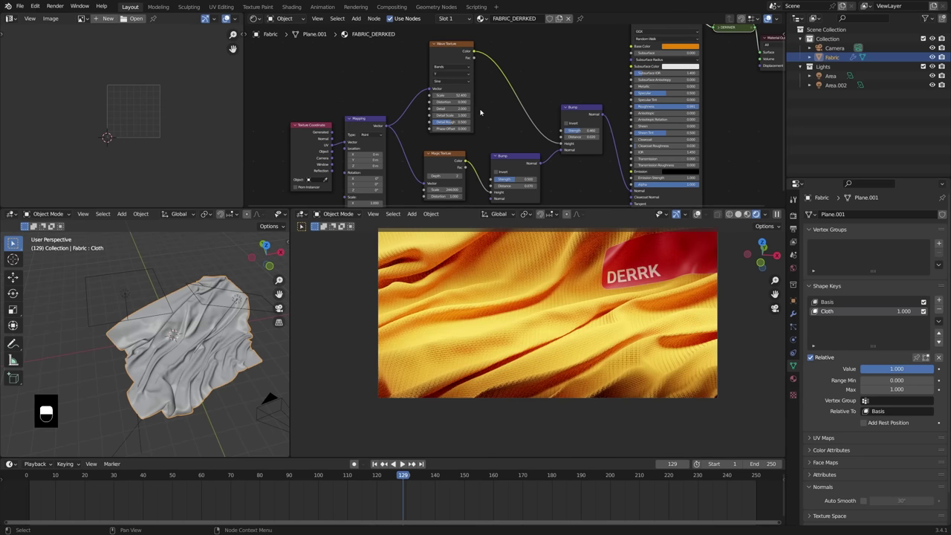
click(463, 78)
click(455, 102)
click(456, 77)
click(457, 90)
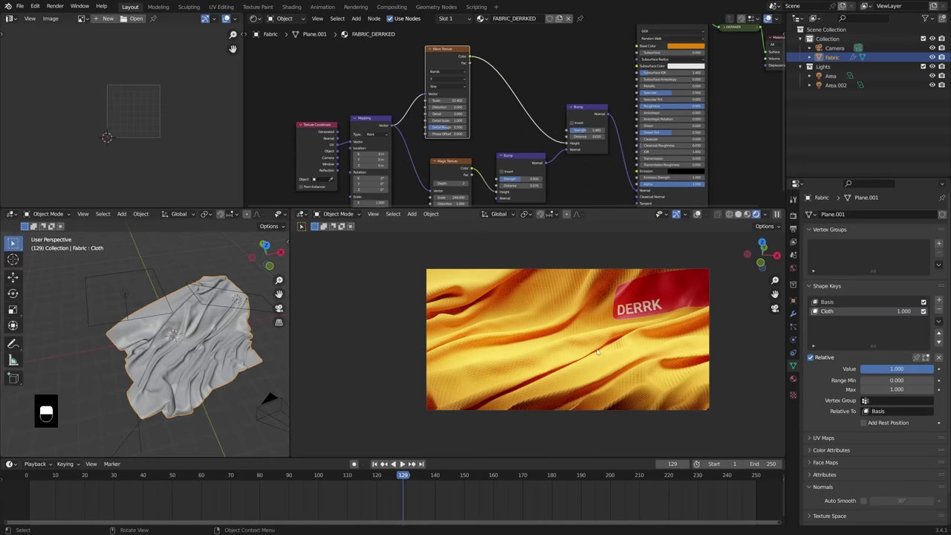
- Move the Wave Texture node slightly closer to the Magic Texture node and deselect it
key(shift)
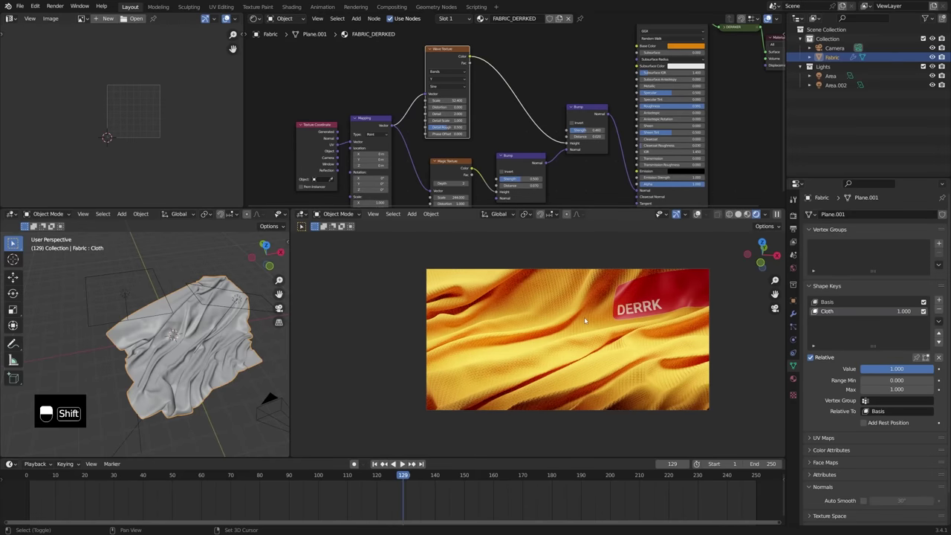
shift+middle_drag(577, 327, 544, 350)
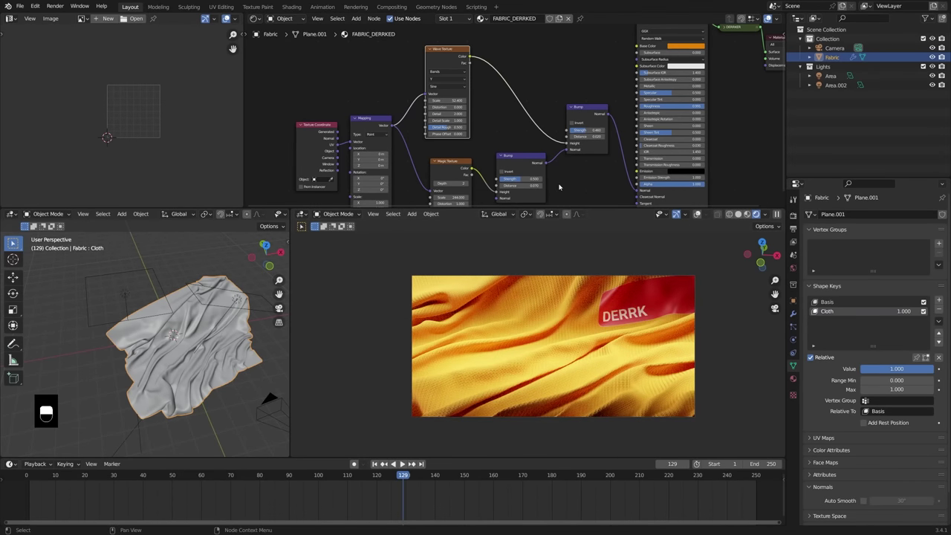
middle_drag(465, 104, 488, 124)
drag(480, 77, 481, 87)
middle_drag(488, 94, 514, 91)
scroll(514, 95, down, 2)
middle_drag(503, 134, 509, 141)
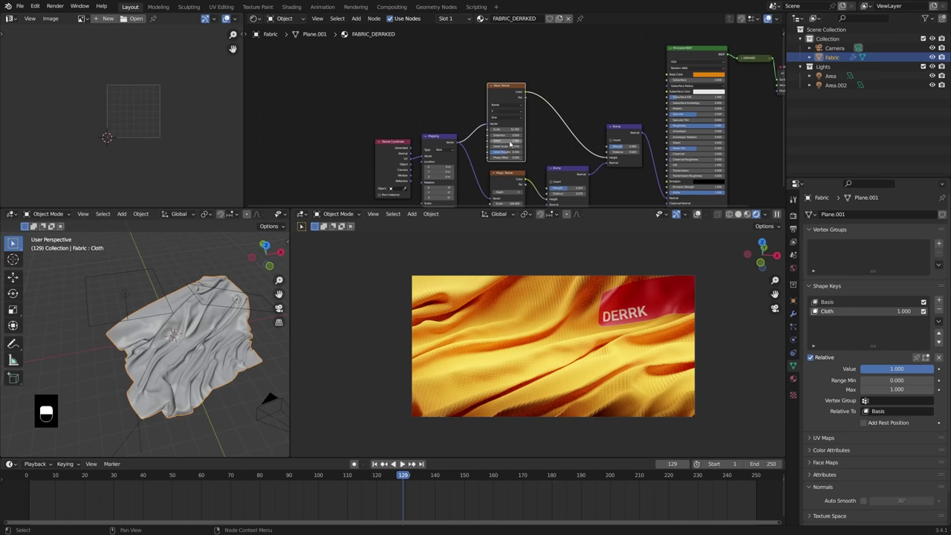
click(574, 76)
middle_drag(602, 121, 554, 133)
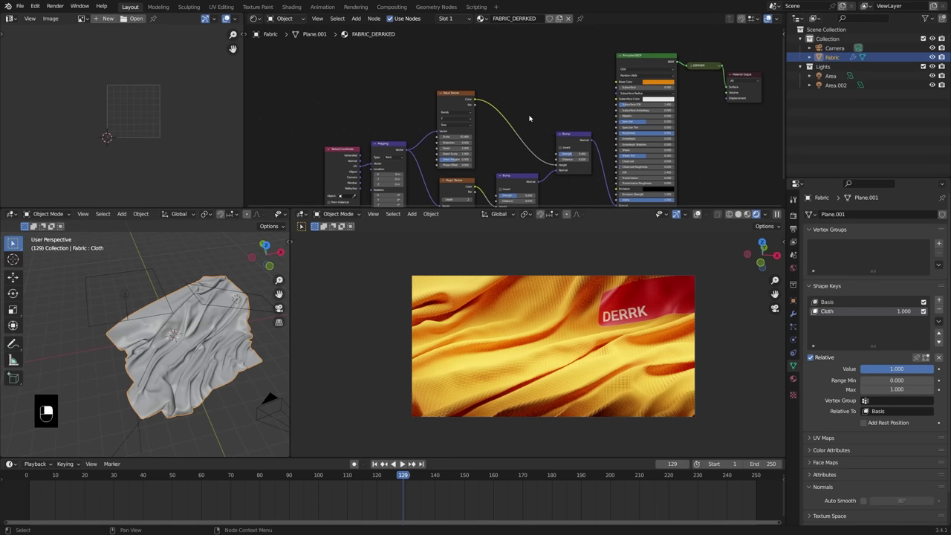
- Add a Noise Texture above the Wave Texture and connect the Mapping node's Vector output to its Vector input
middle_drag(530, 118, 542, 112)
key(shift+a)
mouse_move(542, 111)
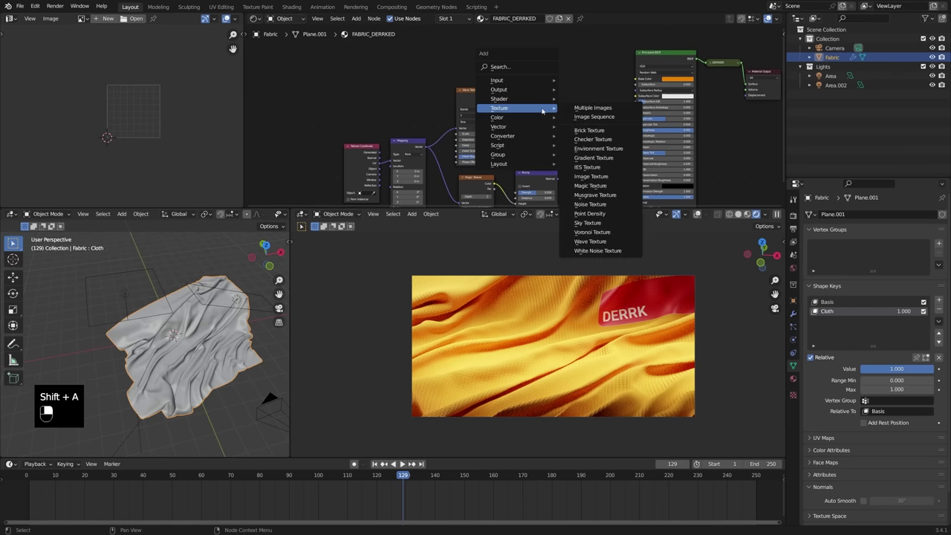
click(590, 204)
click(431, 78)
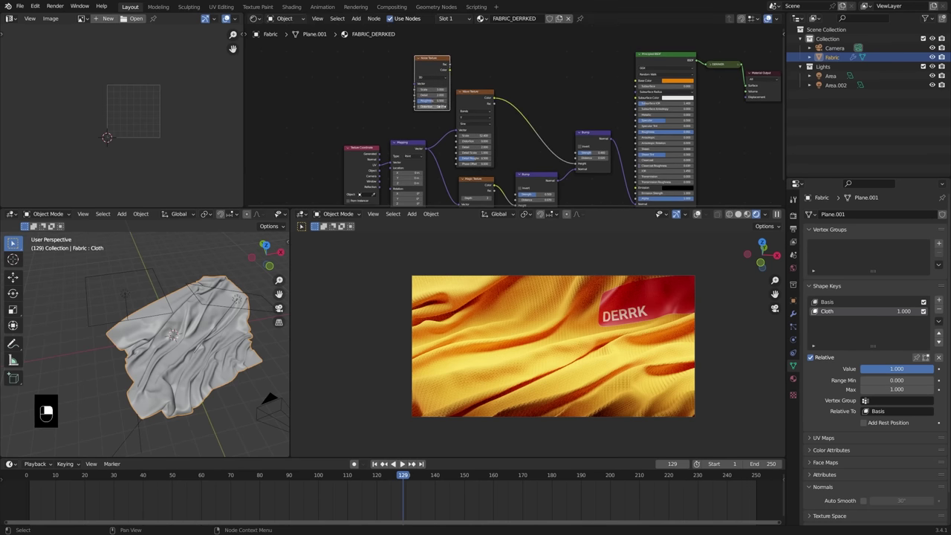
drag(425, 149, 481, 64)
middle_drag(524, 97, 485, 57)
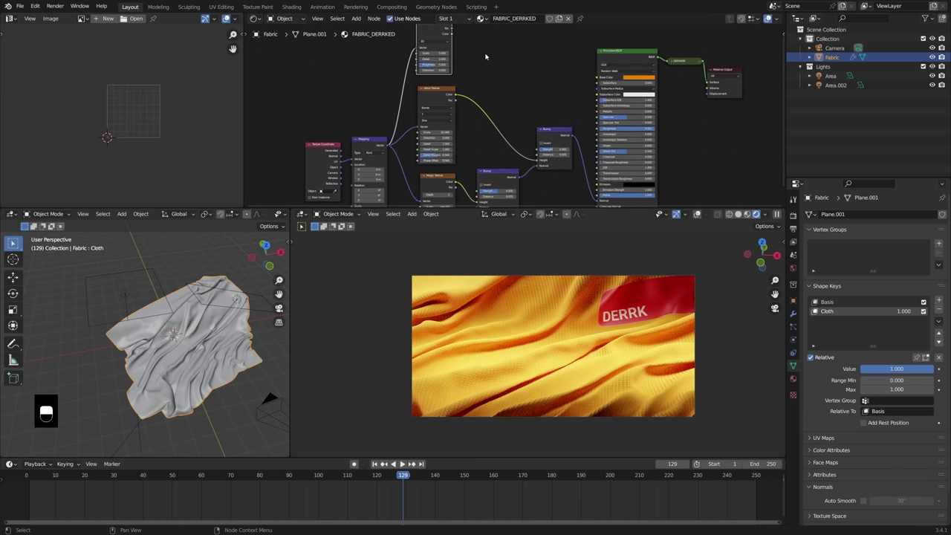
- Shift the mapping, Wave, Magic and Bump nodes away from the Principled BSDF, and realign the Noise Texture above the Wave Texture
drag(567, 128, 568, 147)
scroll(534, 144, down, 3)
middle_drag(496, 140, 490, 84)
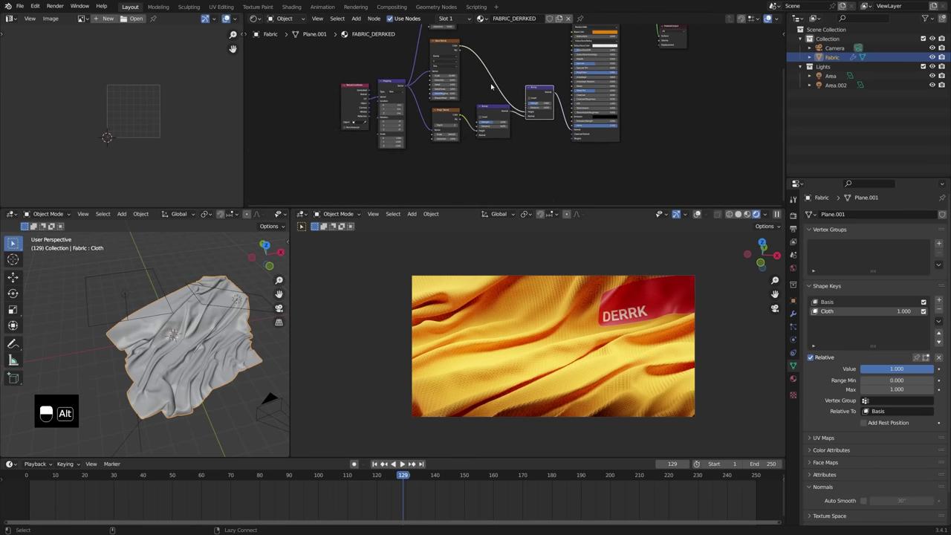
key(alt+a)
key(c)
drag(382, 101, 454, 152)
right_click(455, 150)
key(g)
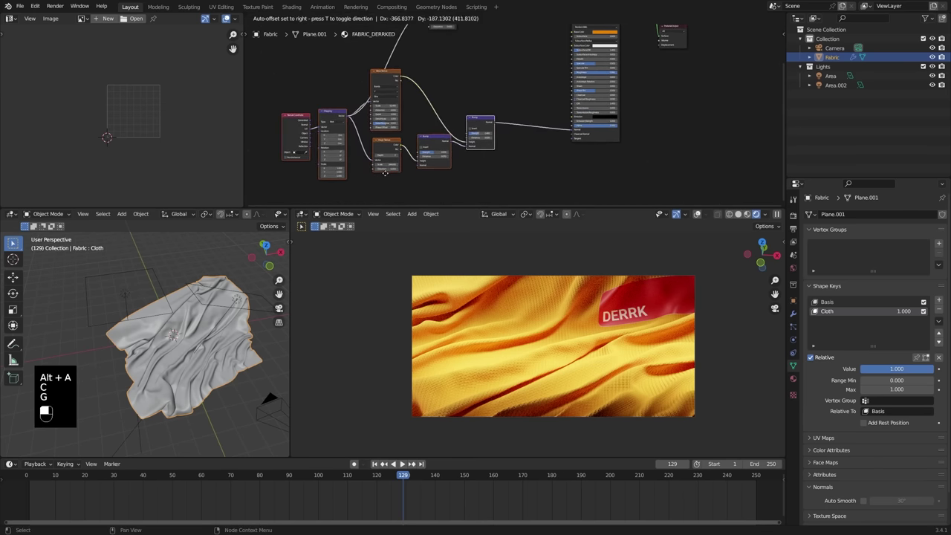
click(388, 164)
scroll(404, 118, down, 3)
middle_drag(419, 80, 428, 102)
drag(443, 40, 391, 79)
- Duplicate the Wave Bump node into the link before the Principled BSDF and feed the Noise Texture's Fac into its Height
key(shift+d)
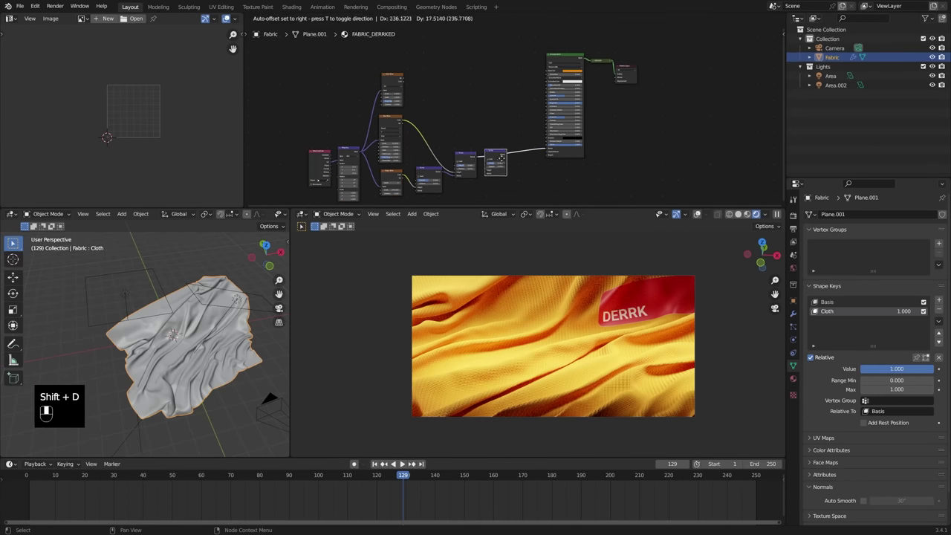
scroll(409, 97, up, 2)
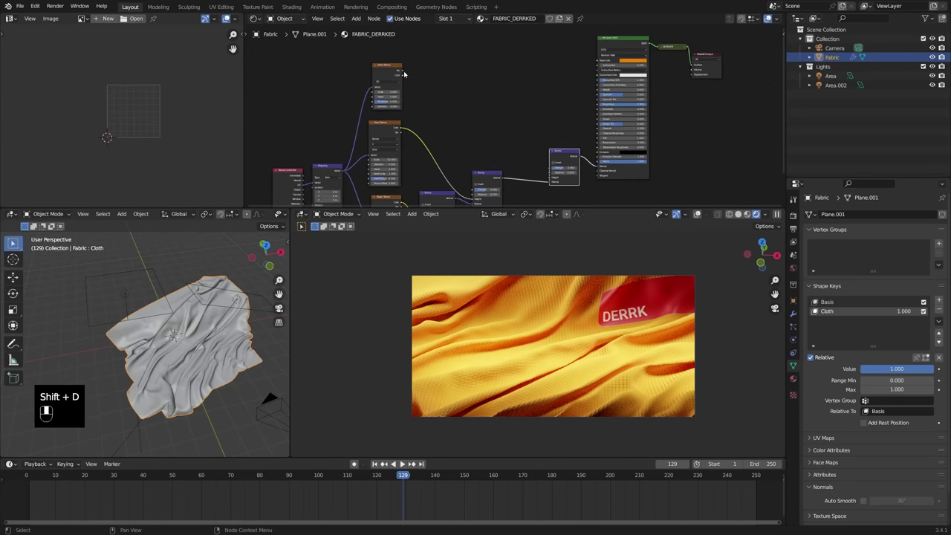
drag(401, 72, 549, 177)
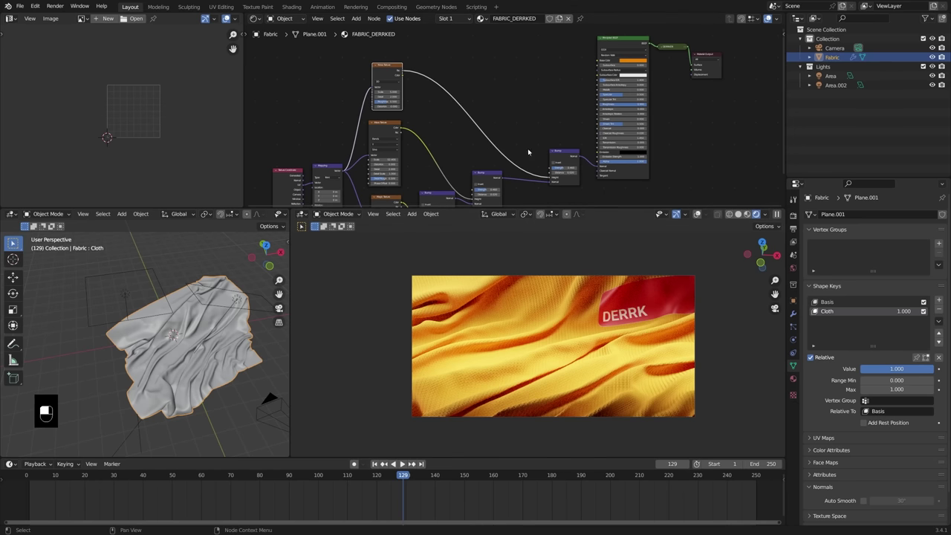
- Preview the third Bump node on the cloth and cut the link from the Wave Bump into its Normal input
ctrl+shift+click(572, 155)
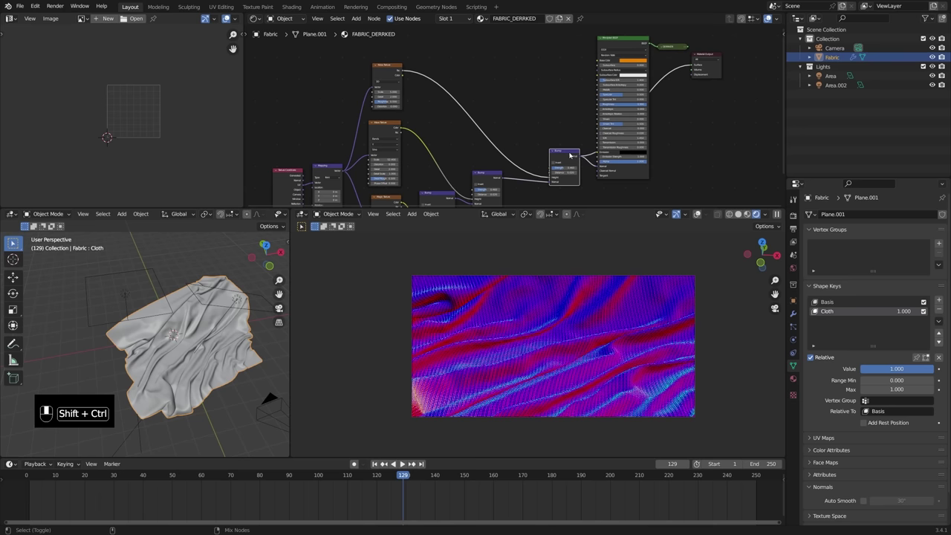
middle_drag(522, 192, 507, 153)
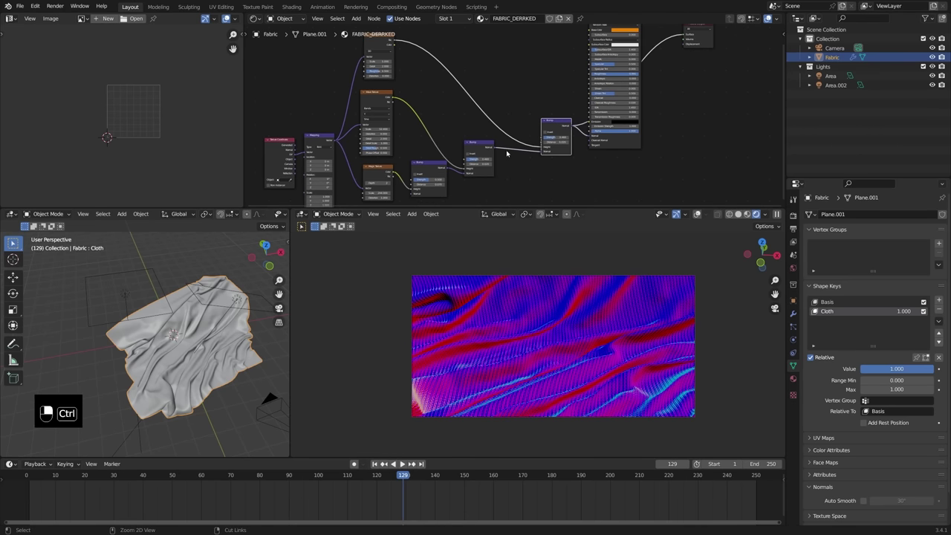
ctrl+right_drag(505, 153, 508, 145)
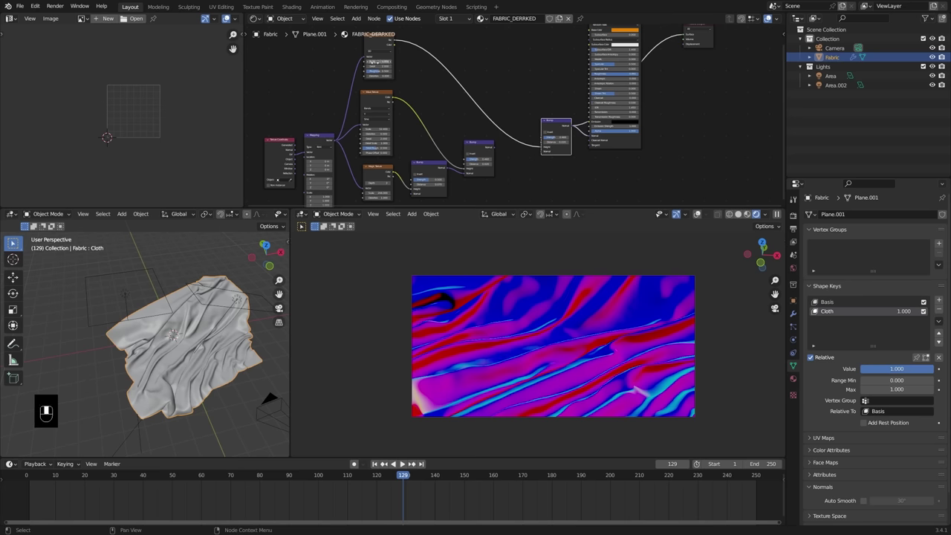
- Move the third Bump node closer to the Wave Bump, raise the Noise Texture's Scale to about 293, and inspect the grain up close
middle_drag(562, 127, 546, 132)
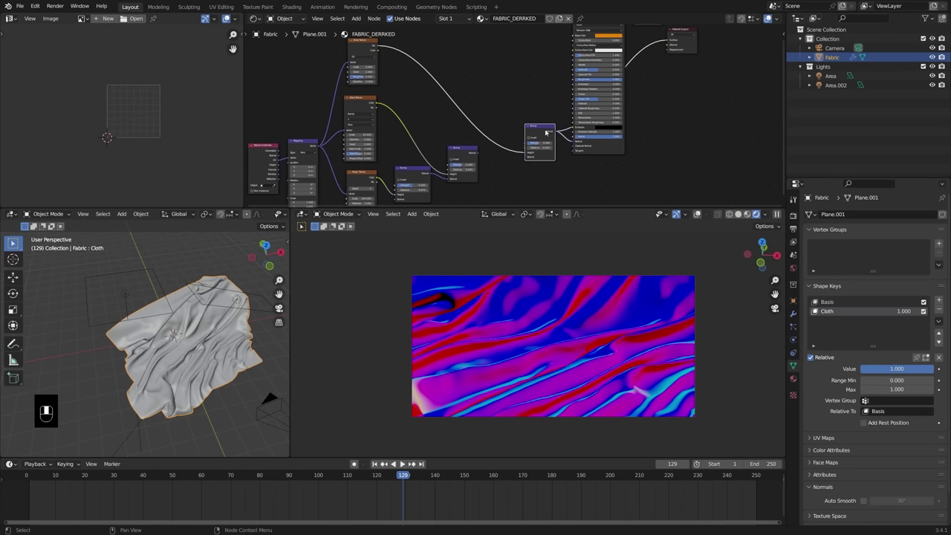
drag(545, 132, 530, 141)
scroll(592, 104, down, 1)
middle_drag(592, 104, 585, 121)
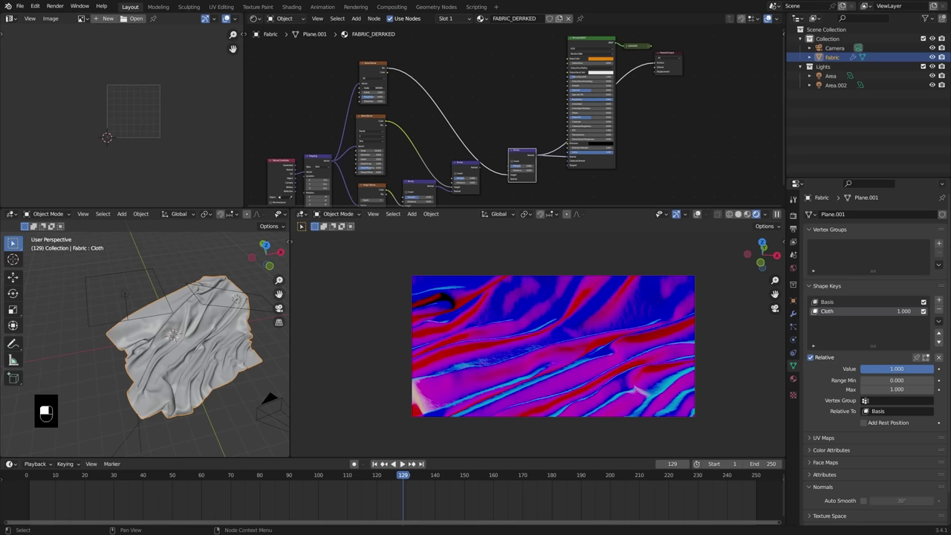
scroll(554, 336, up, 3)
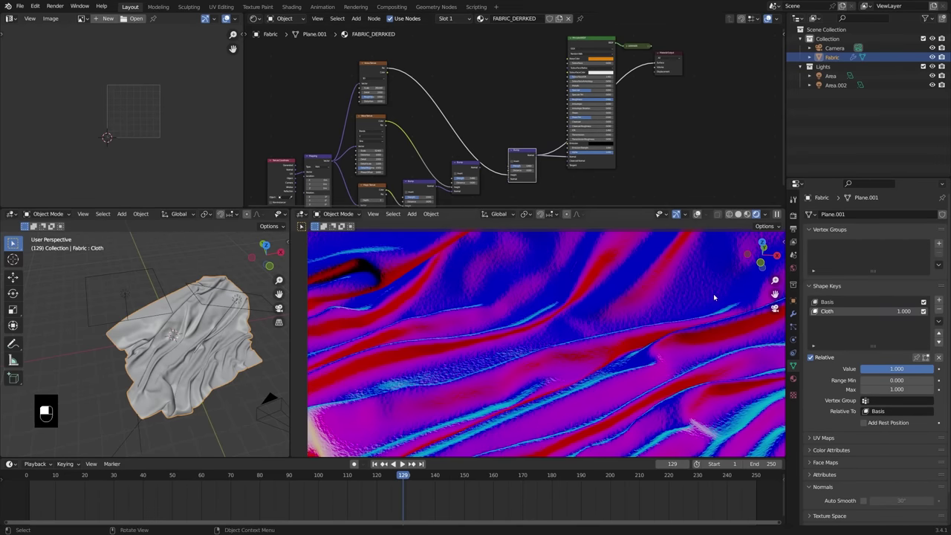
scroll(451, 396, up, 2)
middle_drag(452, 363, 568, 316)
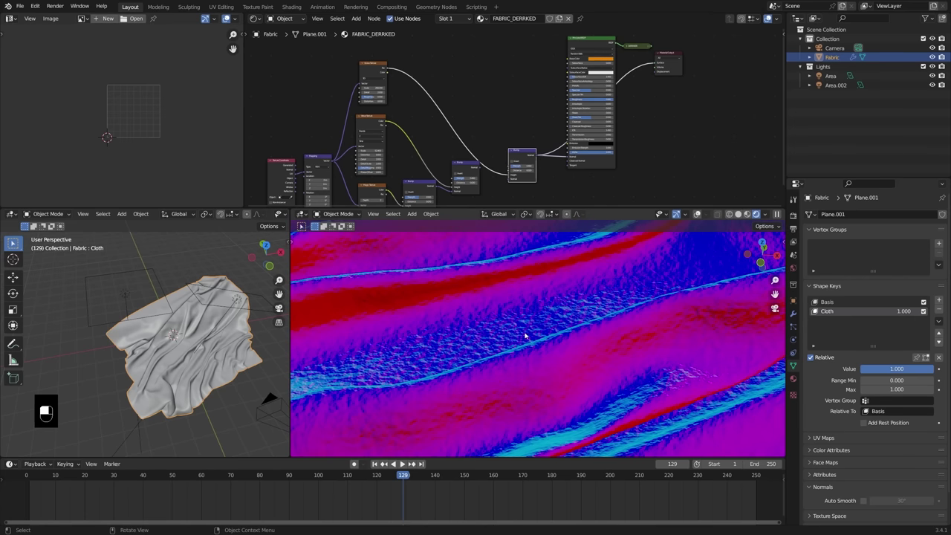
- Insert a ColorRamp between the Noise Texture's Fac output and the third Bump node's Height input
key(shift+a)
mouse_move(416, 139)
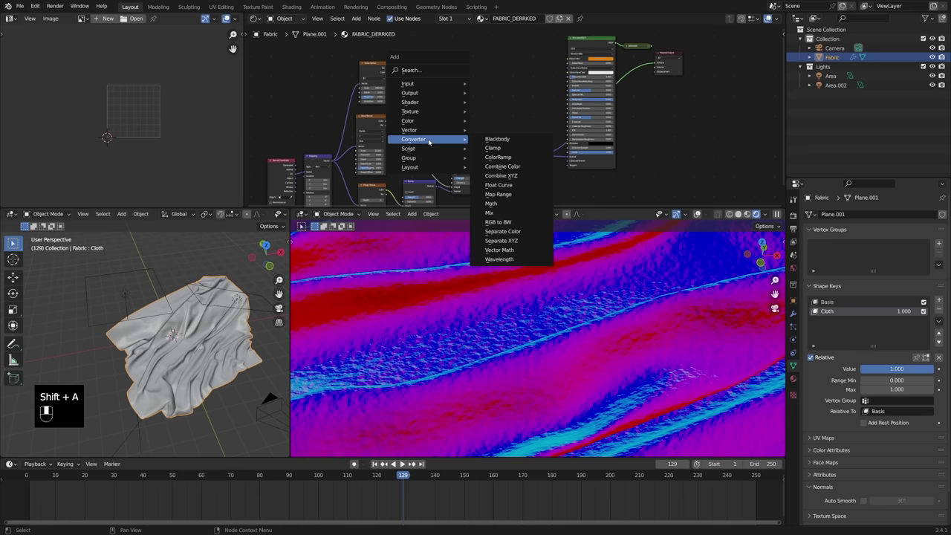
click(497, 157)
click(455, 111)
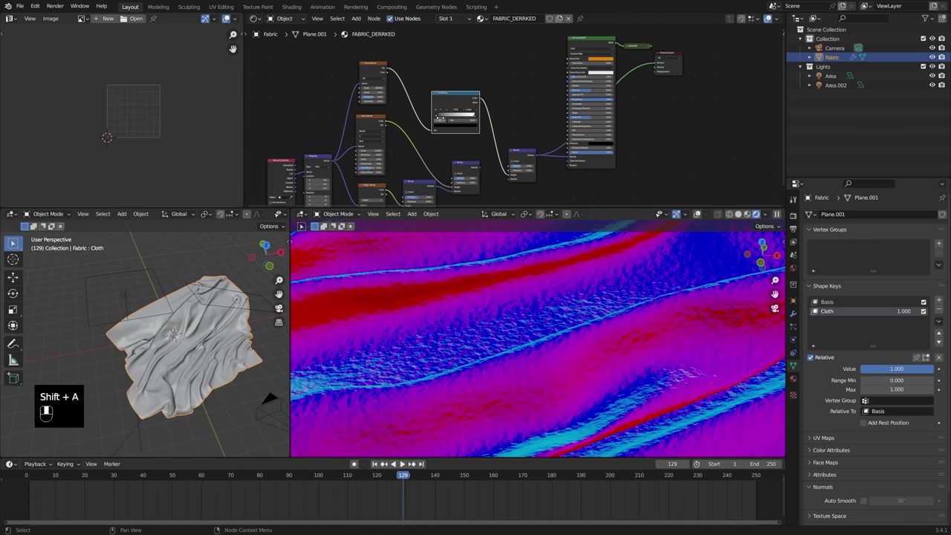
- Bring the ColorRamp's black and white stops close together near the middle and inspect the sharper noise on the cloth
mouse_move(440, 118)
mouse_down()
mouse_move(459, 121)
mouse_move(466, 105)
mouse_move(448, 118)
mouse_up()
scroll(516, 300, up, 6)
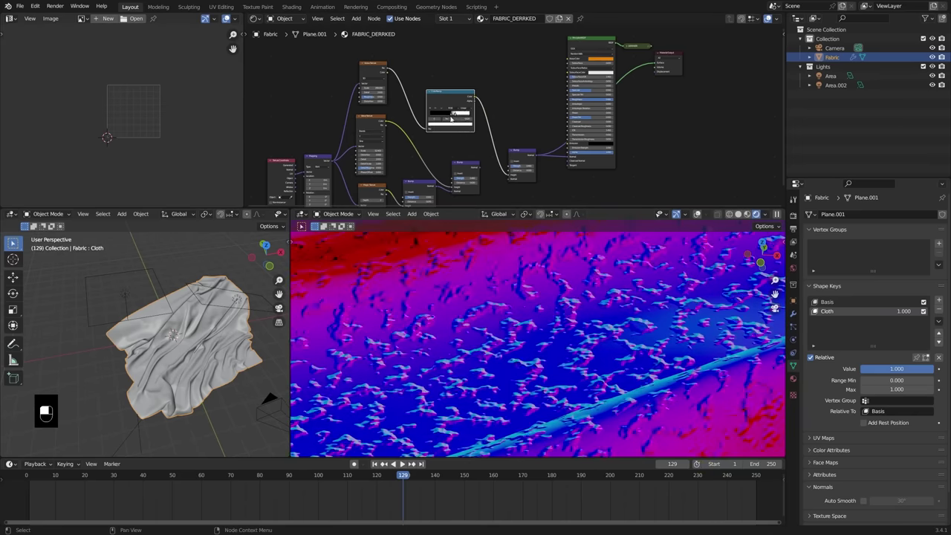
scroll(641, 385, down, 3)
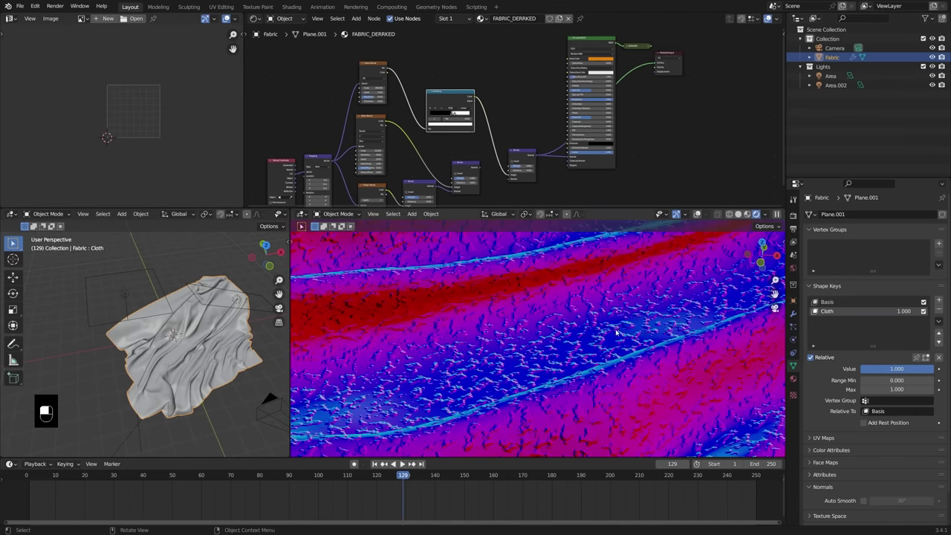
scroll(632, 408, up, 6)
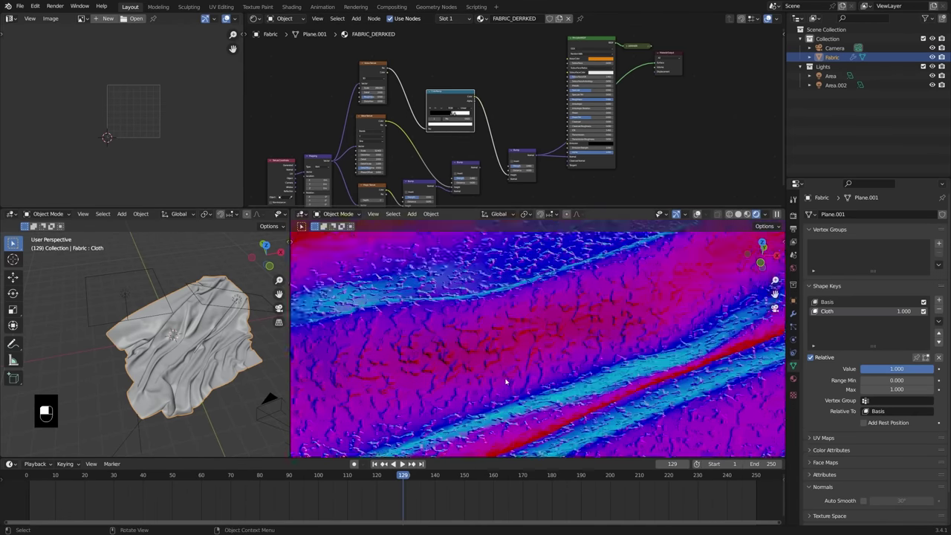
- Shift the ColorRamp stops further toward white, with the white stop at 0.710, to leave only sparse noise specks
drag(459, 115, 459, 119)
click(456, 117)
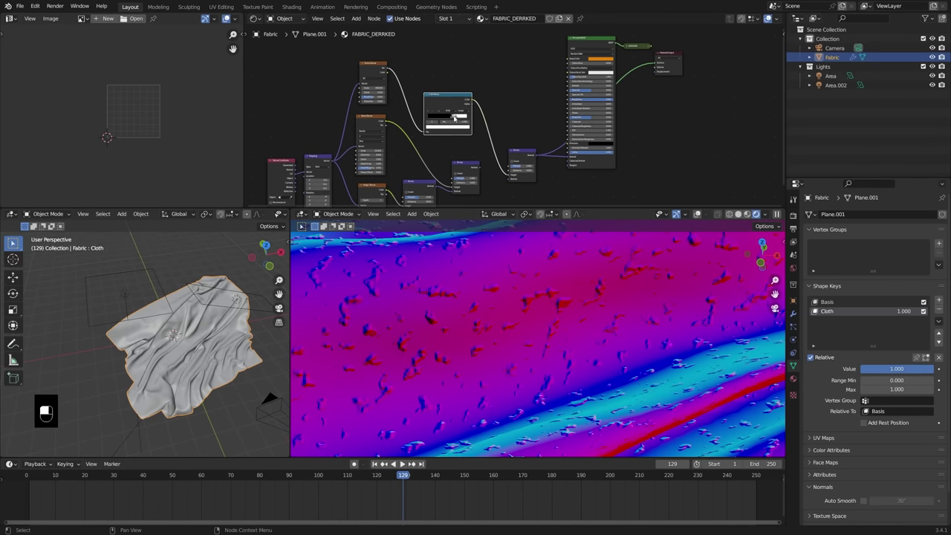
scroll(601, 334, down, 5)
scroll(610, 380, up, 4)
scroll(382, 99, up, 3)
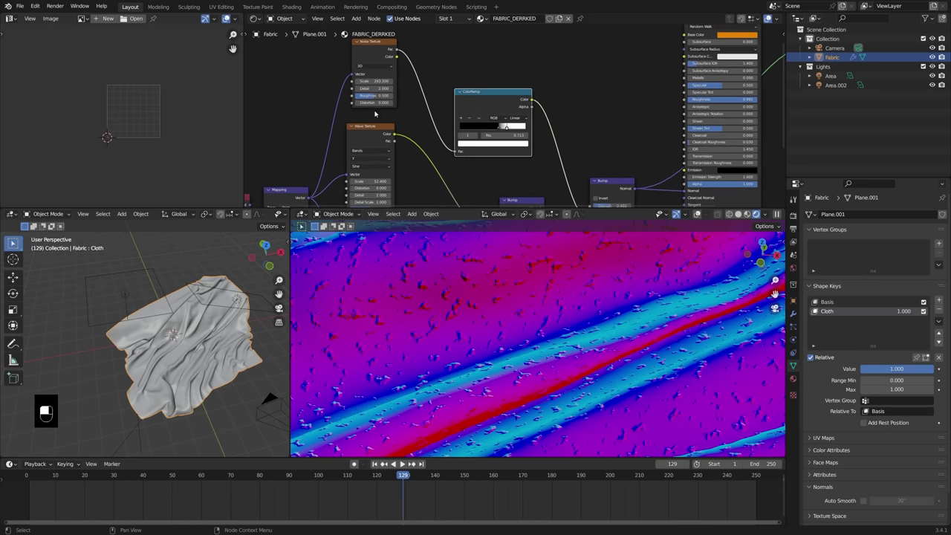
- Raise the Noise Texture's Distortion to 5.600 and move the ColorRamp's white stop to 0.909, checking the softened grain on the cloth
drag(374, 102, 430, 102)
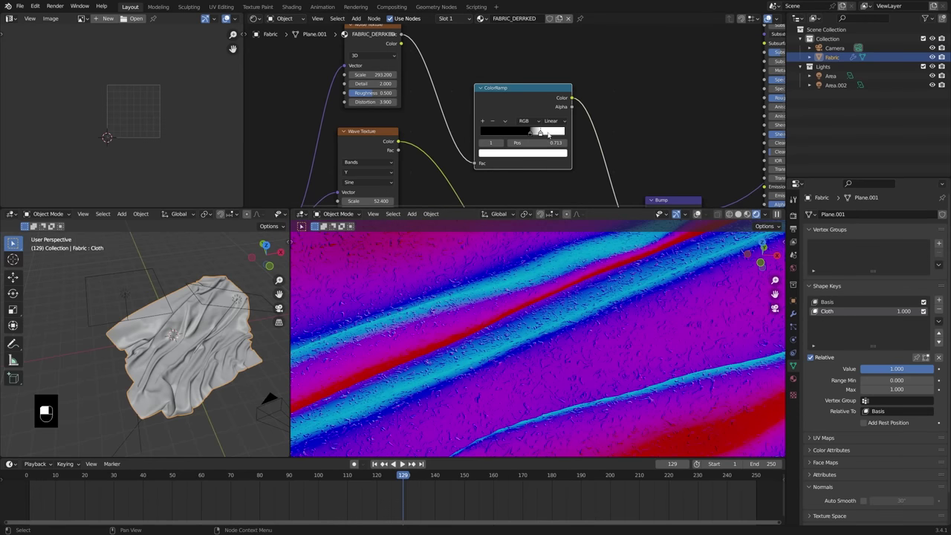
mouse_move(549, 133)
mouse_down()
mouse_move(578, 130)
mouse_move(494, 139)
mouse_move(560, 133)
mouse_up()
drag(374, 102, 392, 101)
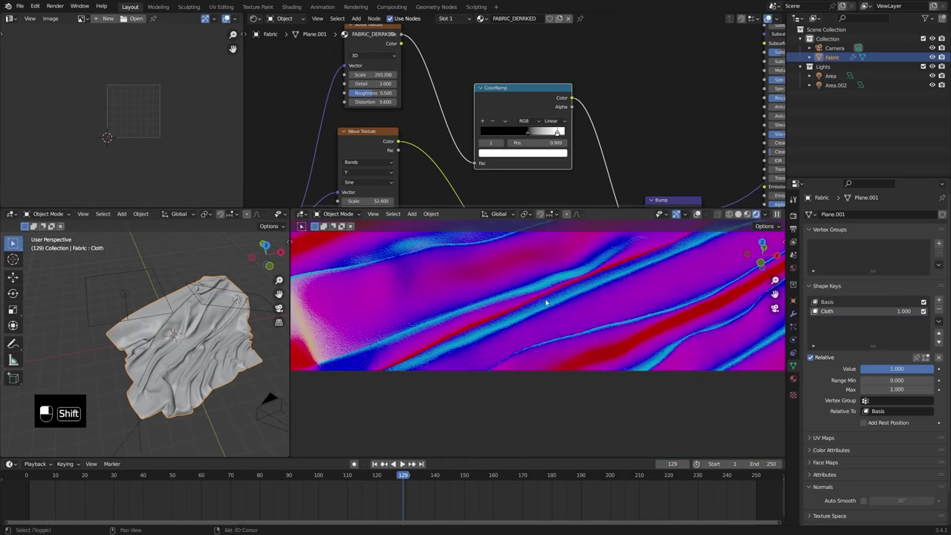
scroll(578, 366, down, 1)
shift+middle_drag(572, 345, 522, 389)
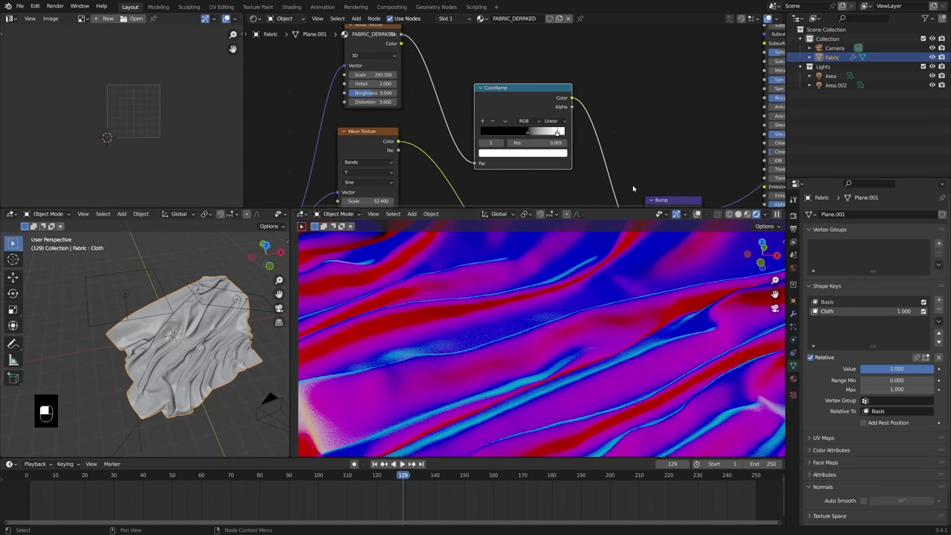
- Connect the Wave Bump's Normal output to the third Bump node's Normal input so all three bump layers are chained
scroll(635, 186, down, 3)
middle_drag(701, 58, 611, 59)
scroll(646, 87, down, 1)
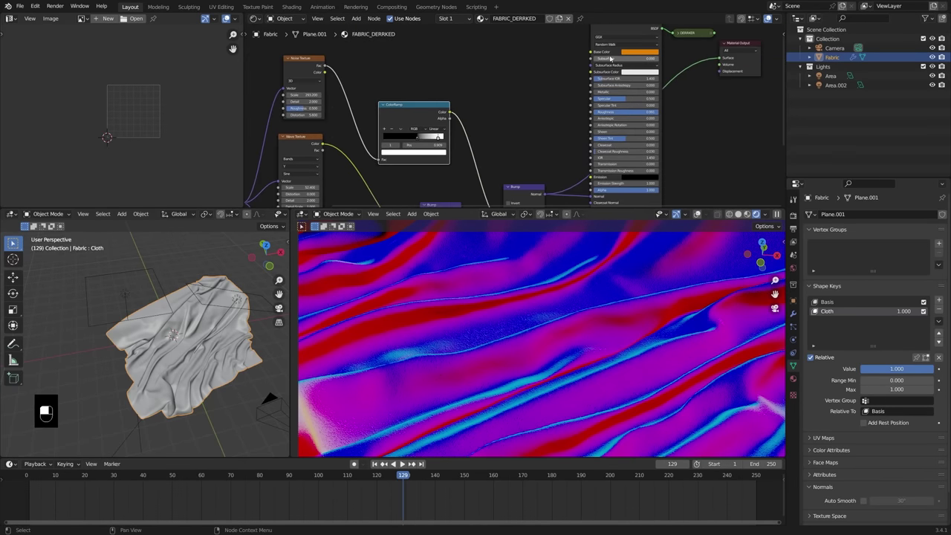
middle_drag(591, 127, 563, 81)
drag(434, 166, 479, 184)
scroll(579, 100, up, 1)
middle_drag(583, 92, 509, 198)
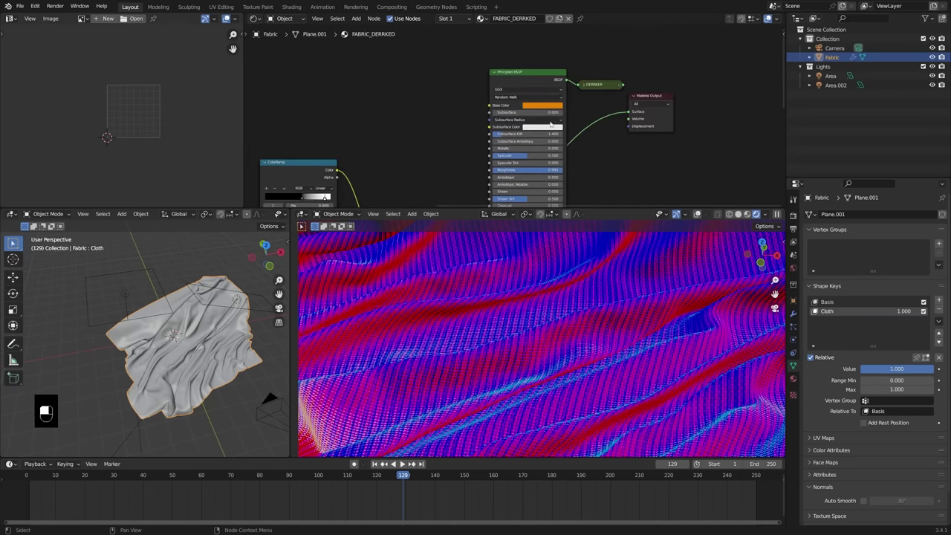
- Reconnect the node group after the Principled BSDF to the Material Output and inspect the shaded weave up close
ctrl+shift+click(612, 88)
scroll(524, 349, up, 4)
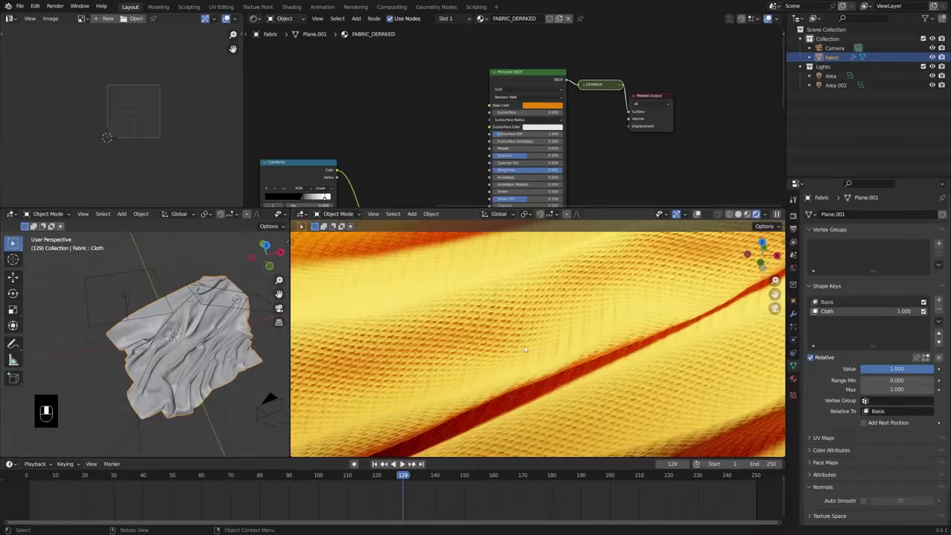
mouse_move(426, 354)
middle_down()
mouse_move(395, 361)
mouse_move(434, 341)
middle_up()
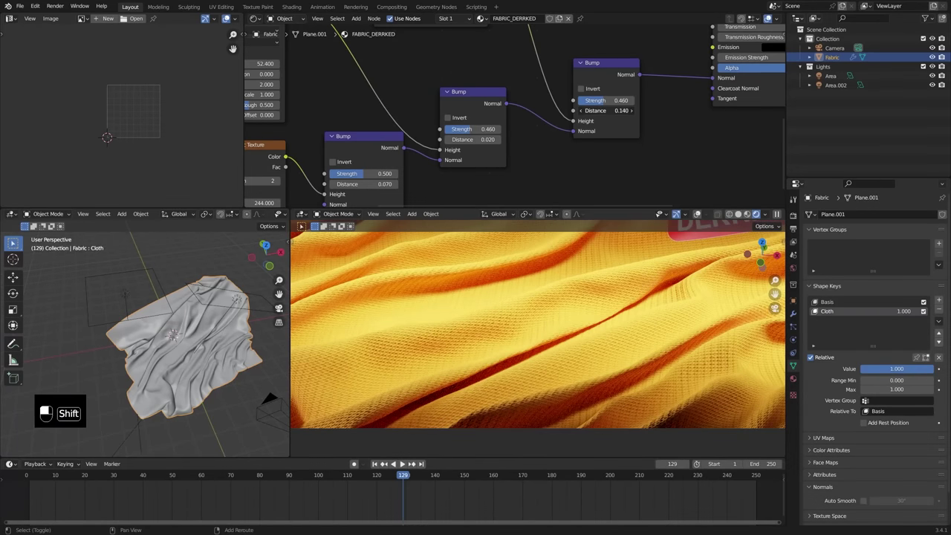
- Set the third Bump node's Distance to 0.150 and Strength to 0.638, and check the fabric near and far
shift+drag(608, 111, 707, 102)
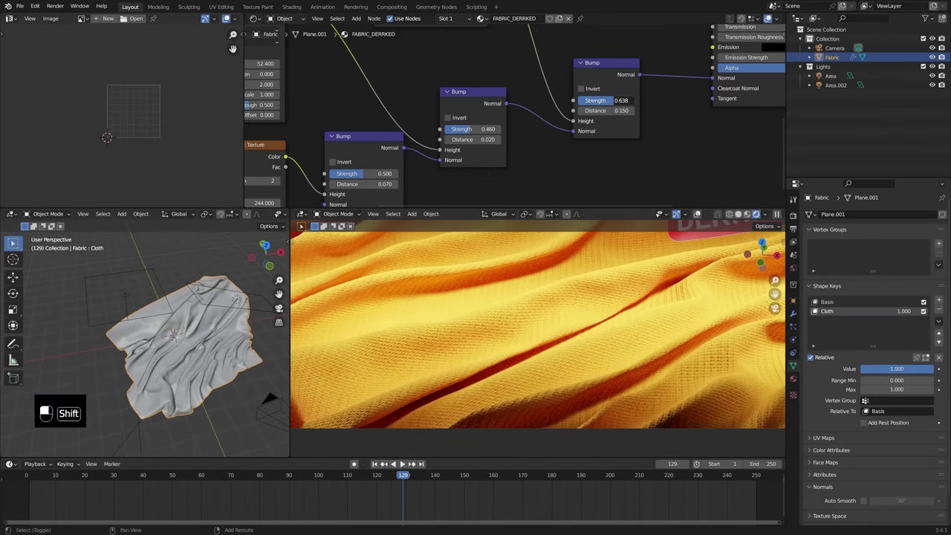
scroll(485, 354, up, 6)
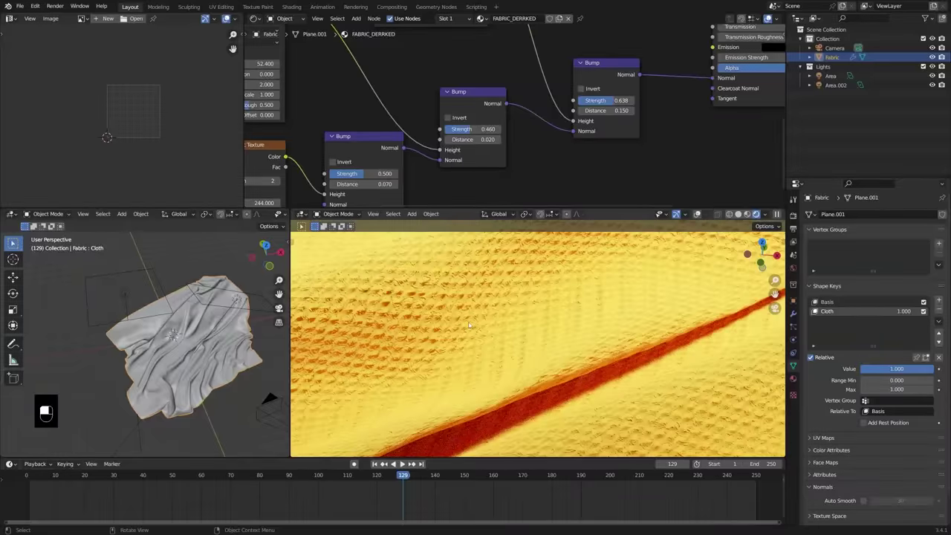
scroll(472, 326, down, 4)
scroll(472, 326, down, 3)
shift+middle_drag(471, 326, 598, 374)
scroll(598, 374, down, 2)
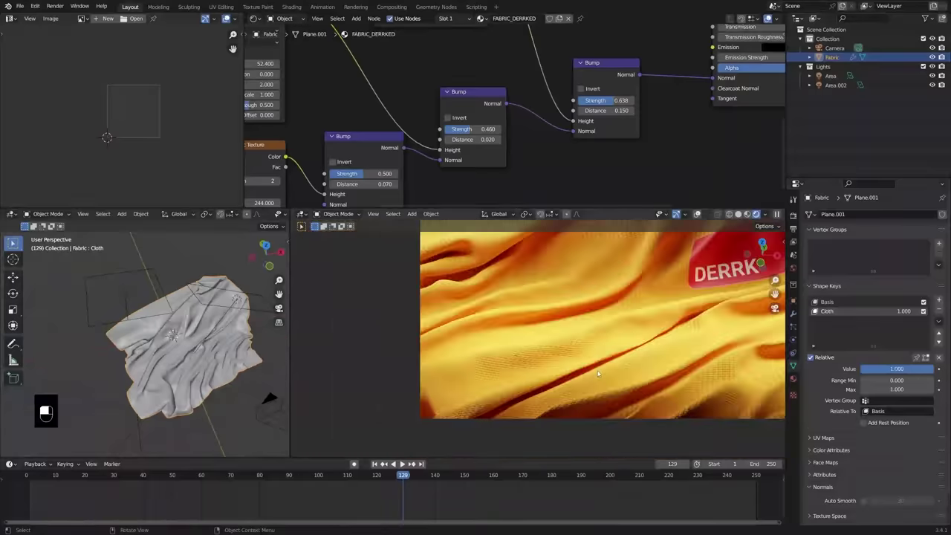
- Examine the chained texture and Bump nodes together with the rendered weave on the cloth folds
middle_drag(556, 127, 631, 158)
scroll(600, 153, down, 4)
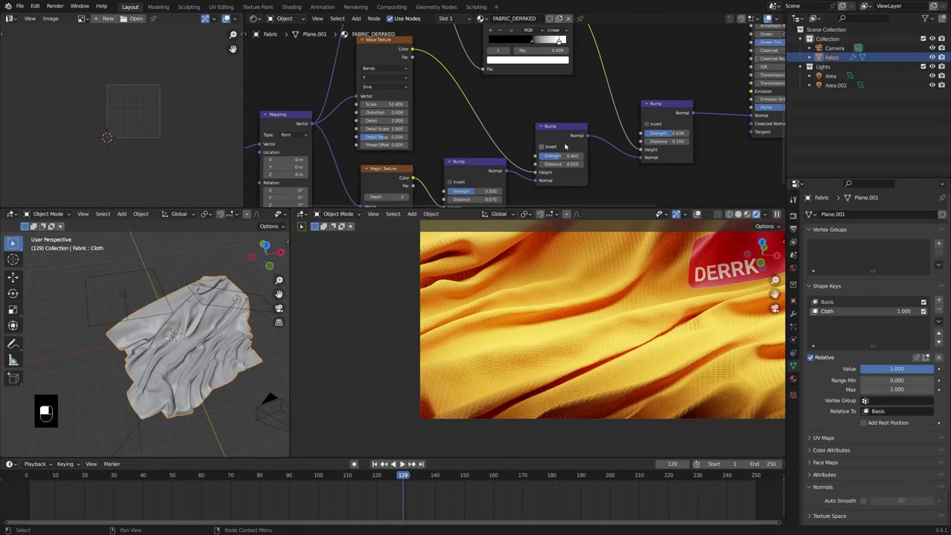
middle_drag(486, 131, 510, 107)
scroll(571, 328, up, 4)
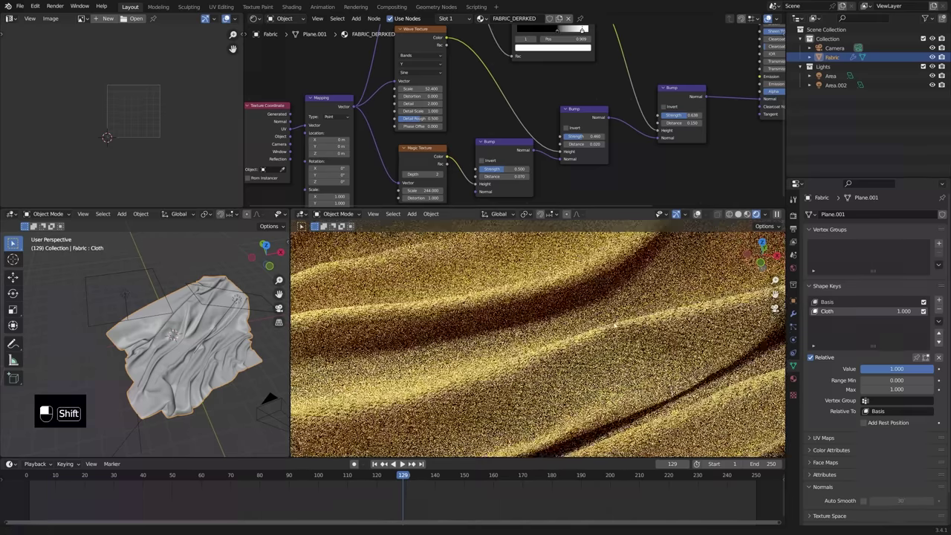
shift+middle_drag(571, 329, 566, 231)
scroll(437, 98, down, 3)
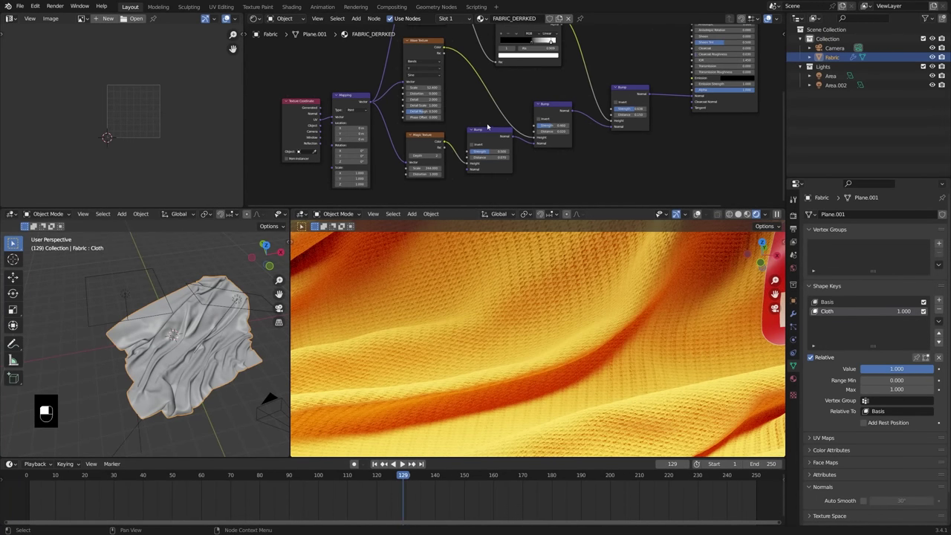
shift+scroll(503, 120, up, 1)
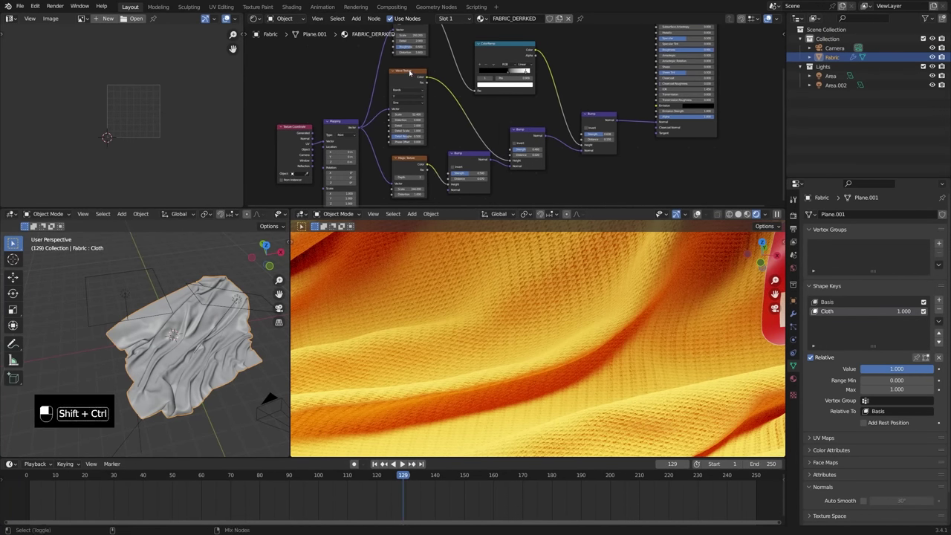
- Preview the Wave Texture node on its own to view its stripes on the cloth
ctrl+shift+click(416, 104)
middle_drag(447, 94, 509, 128)
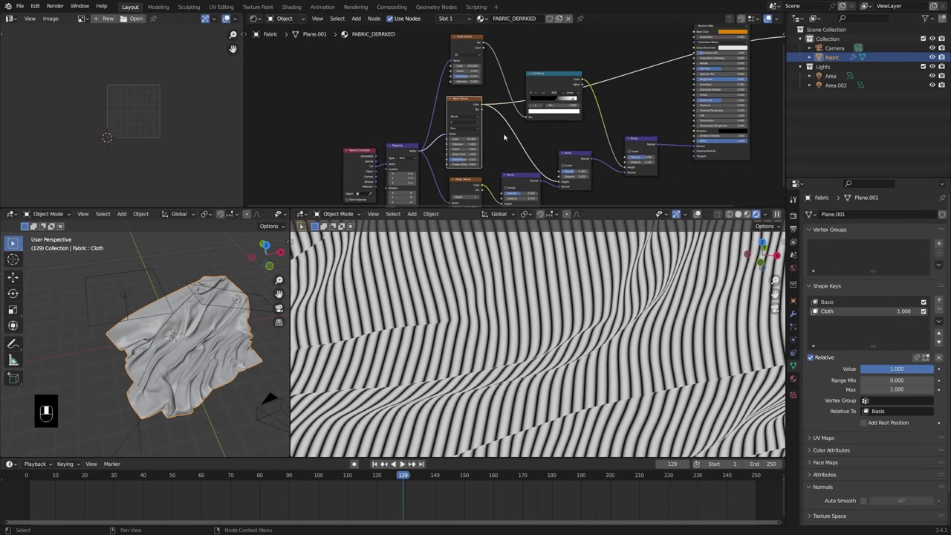
key(ctrl+shift)
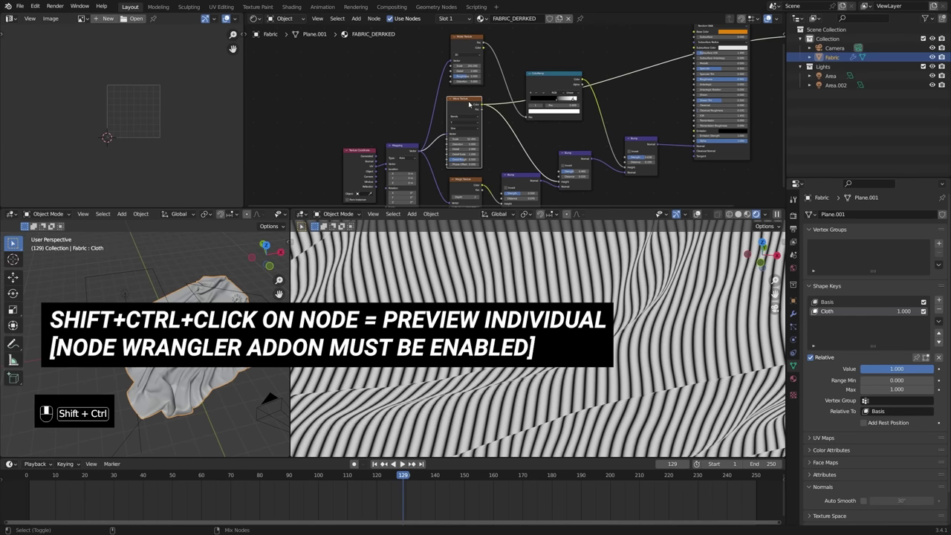
ctrl+shift+click(480, 108)
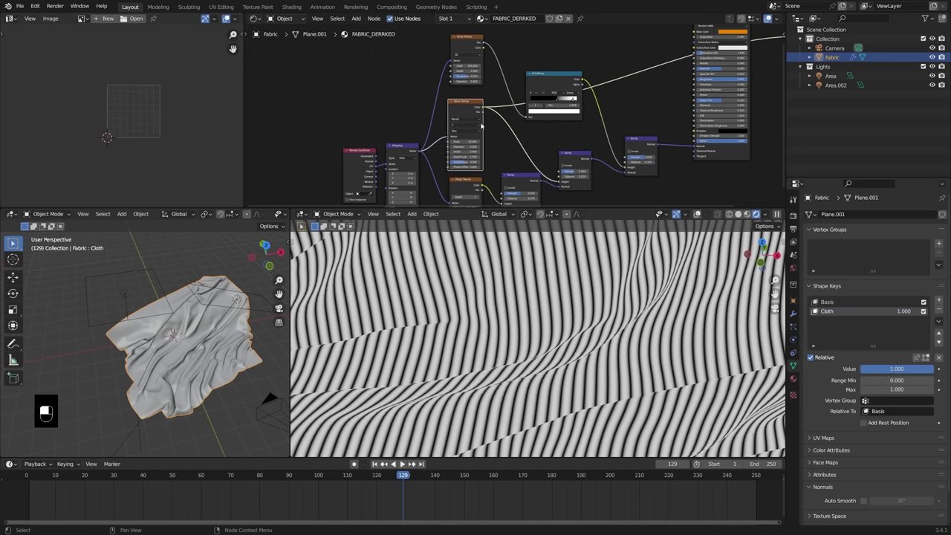
- Preview the Magic Texture and the first two Bump nodes individually, ending on the Wave Texture preview
middle_drag(503, 130, 479, 113)
ctrl+shift+click(447, 167)
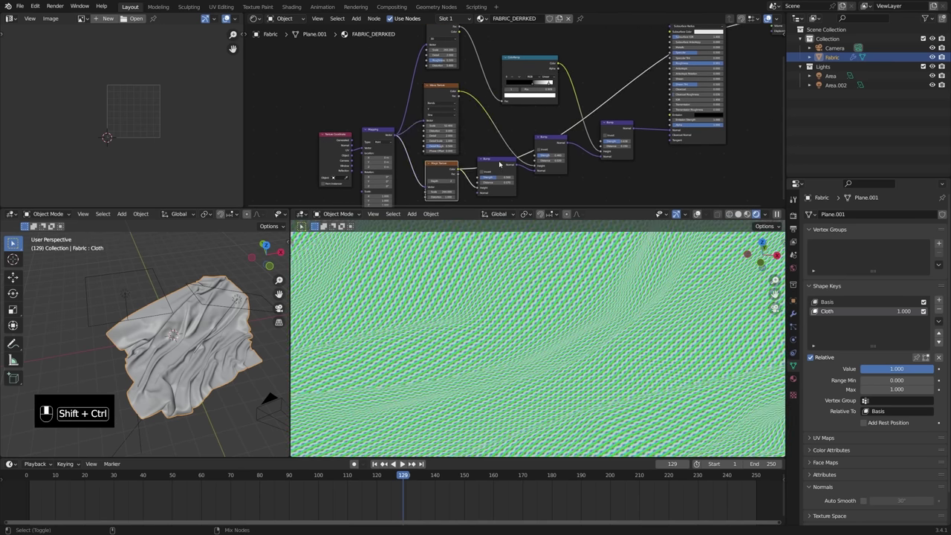
ctrl+shift+click(500, 162)
ctrl+shift+click(446, 87)
ctrl+shift+click(552, 143)
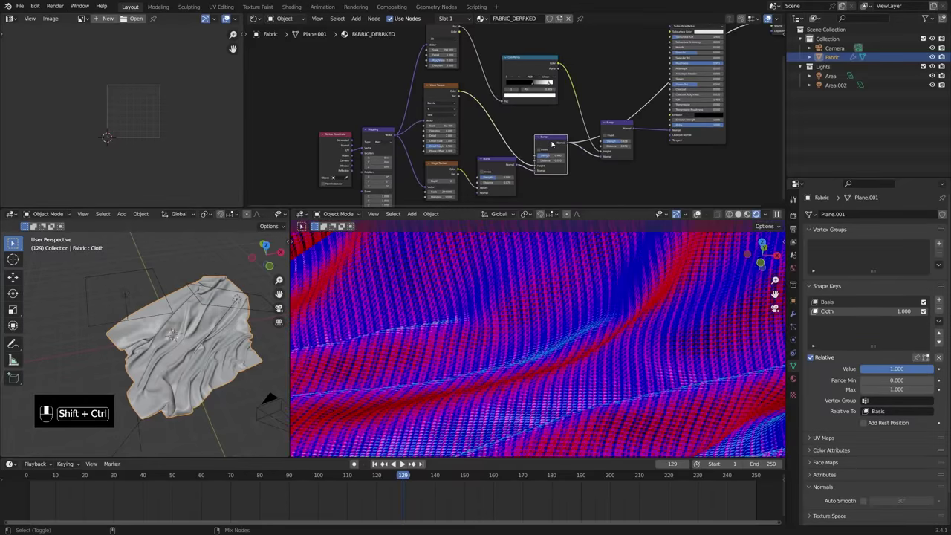
ctrl+shift+click(501, 165)
ctrl+shift+click(446, 116)
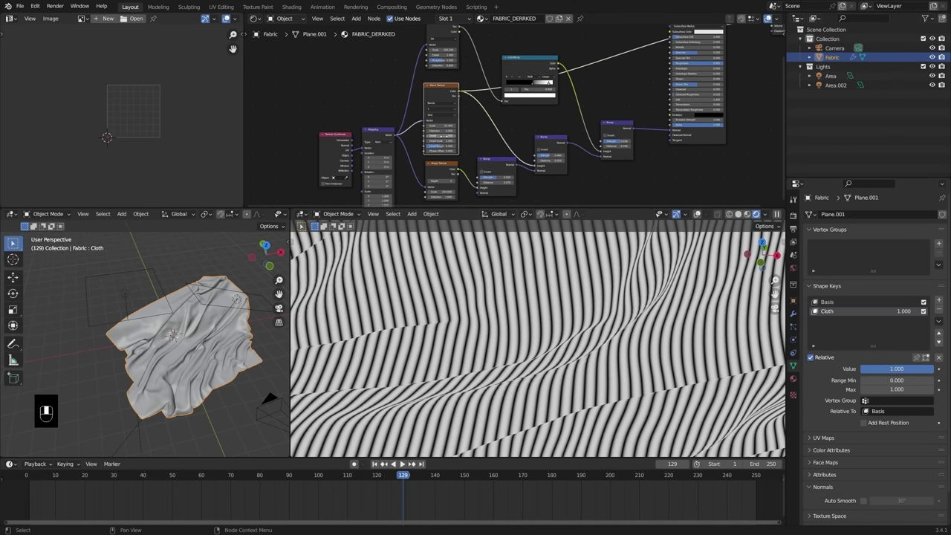
- Tune the Wave Texture's Distortion and Detail Scale until its stripes bend gently and smoothly across the cloth
shift+drag(443, 130, 453, 131)
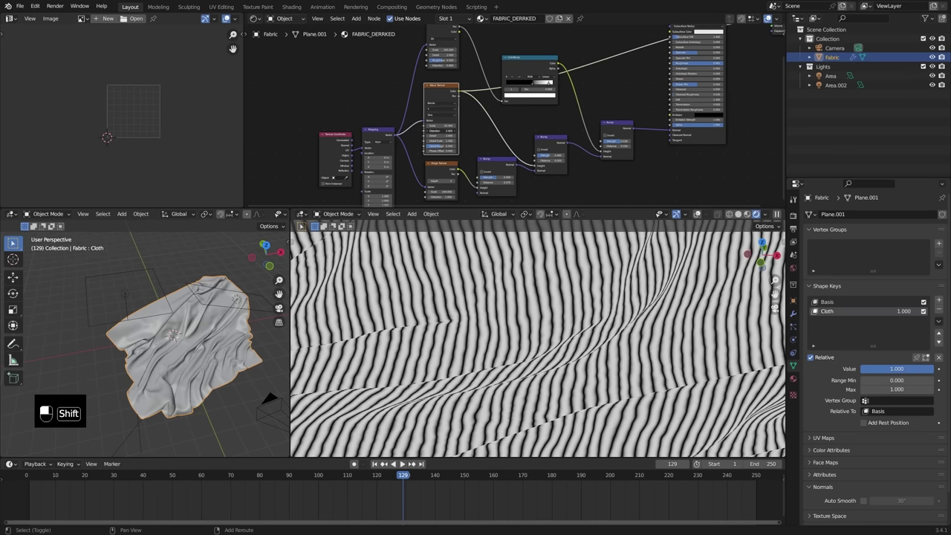
shift+drag(453, 131, 455, 130)
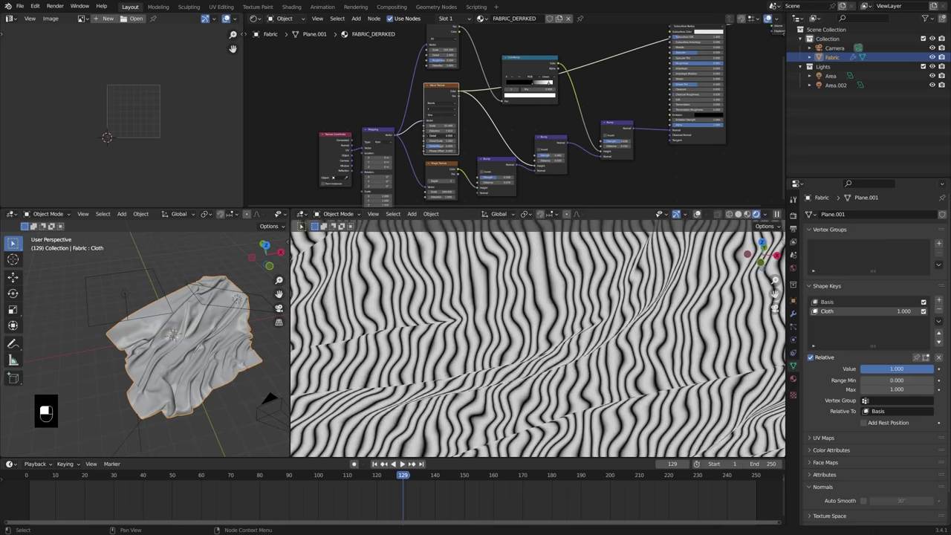
mouse_move(441, 141)
mouse_down()
mouse_move(468, 141)
mouse_move(437, 141)
mouse_move(447, 141)
mouse_up()
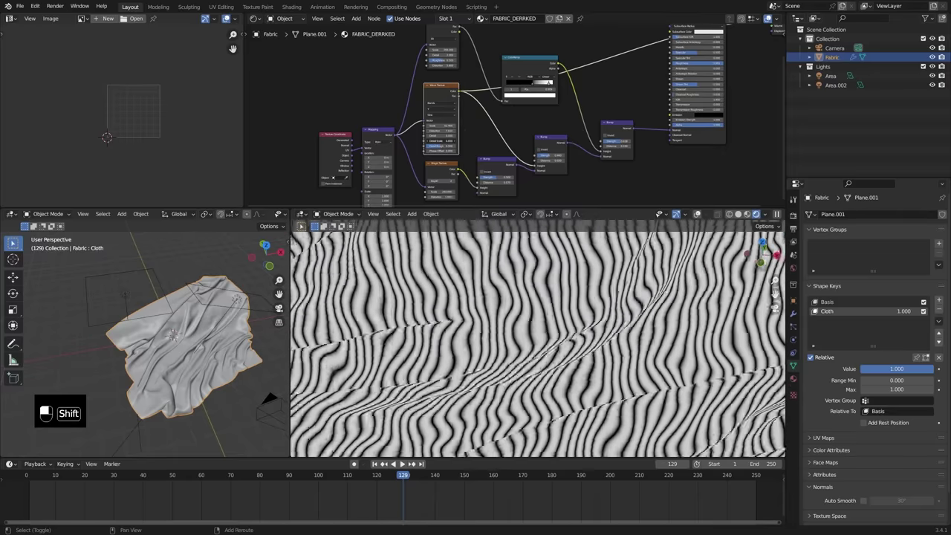
scroll(513, 298, down, 7)
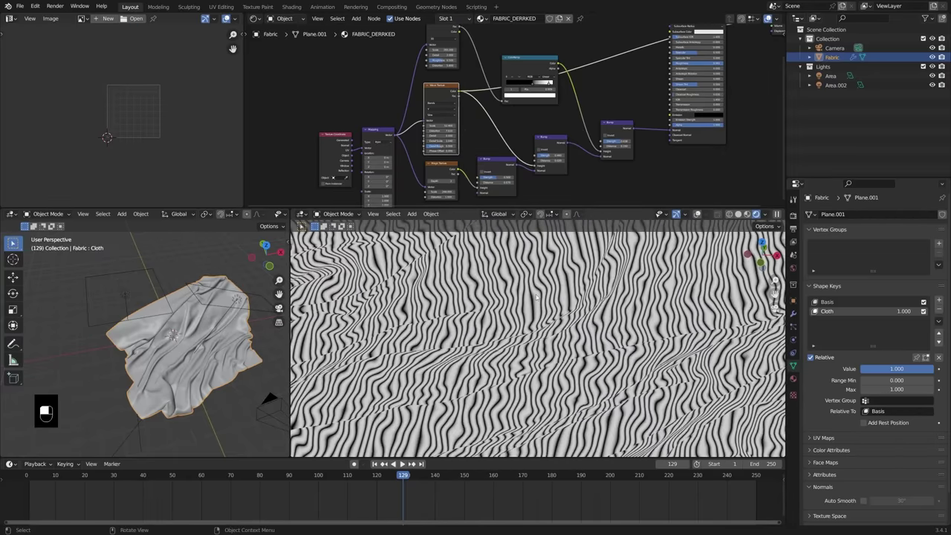
shift+middle_drag(497, 276, 541, 307)
scroll(541, 306, up, 3)
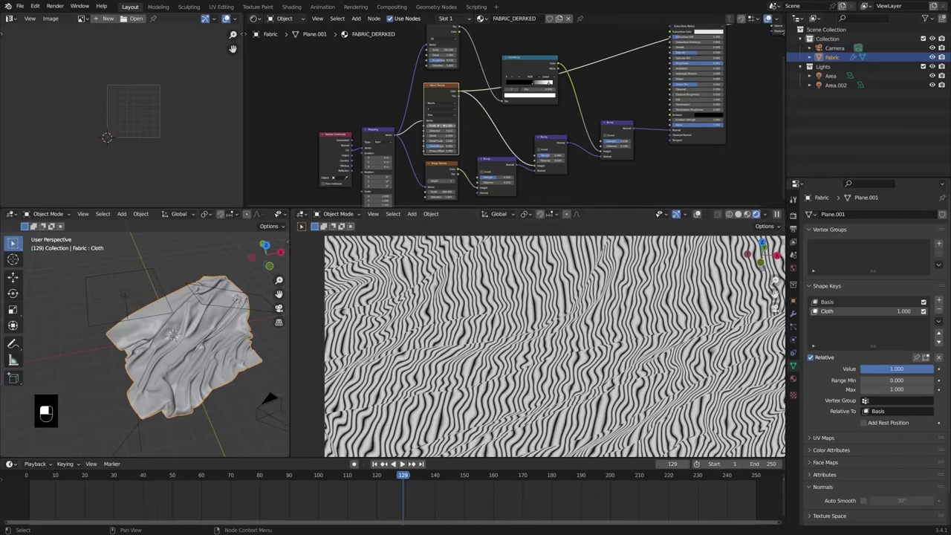
drag(442, 125, 447, 130)
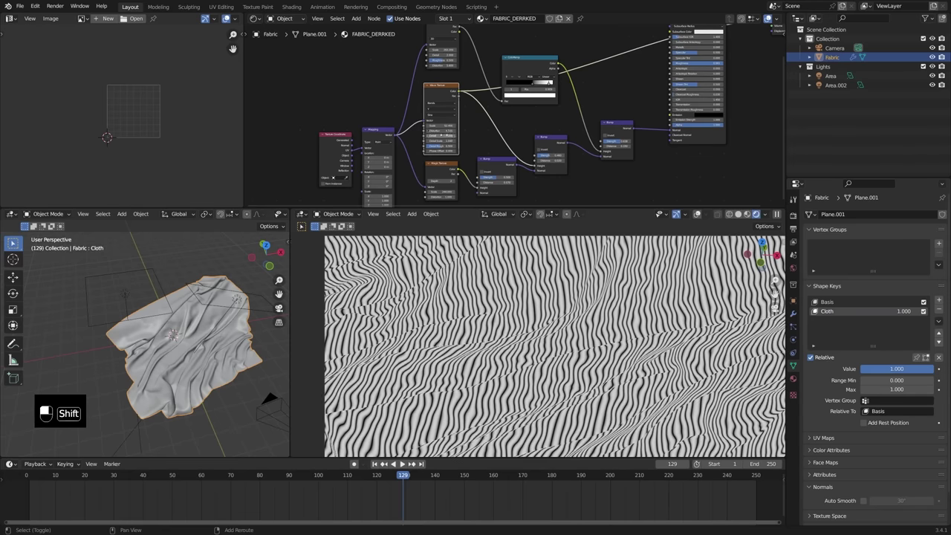
key(shift)
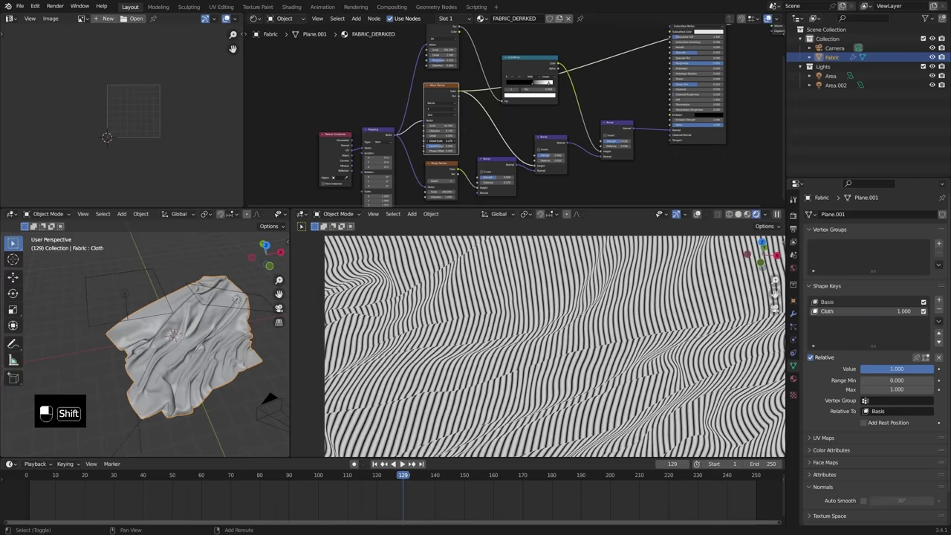
mouse_move(446, 141)
shift+mouse_down()
mouse_move(442, 122)
mouse_move(424, 131)
mouse_move(445, 131)
shift+mouse_up()
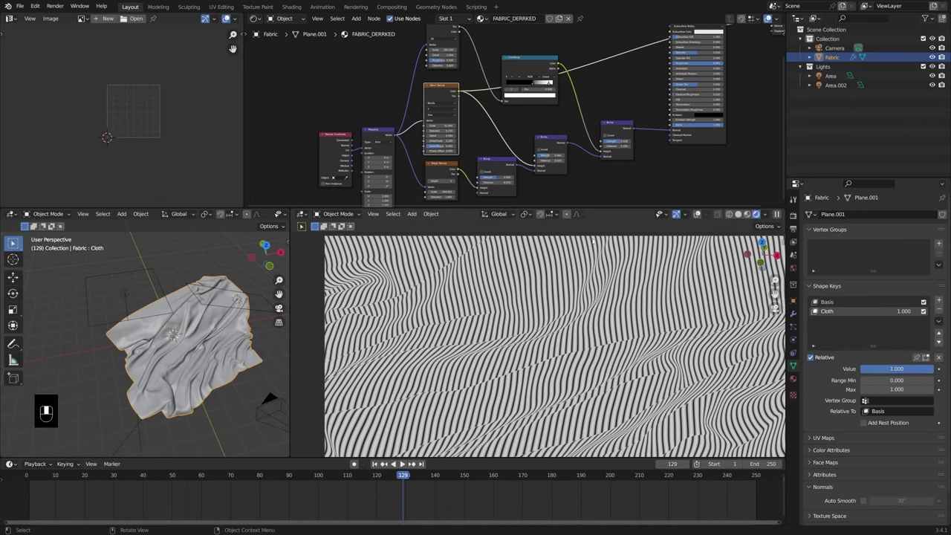
- Switch the preview from the Wave Texture back to the full material's node group and inspect the whole camera frame
middle_drag(648, 77, 543, 153)
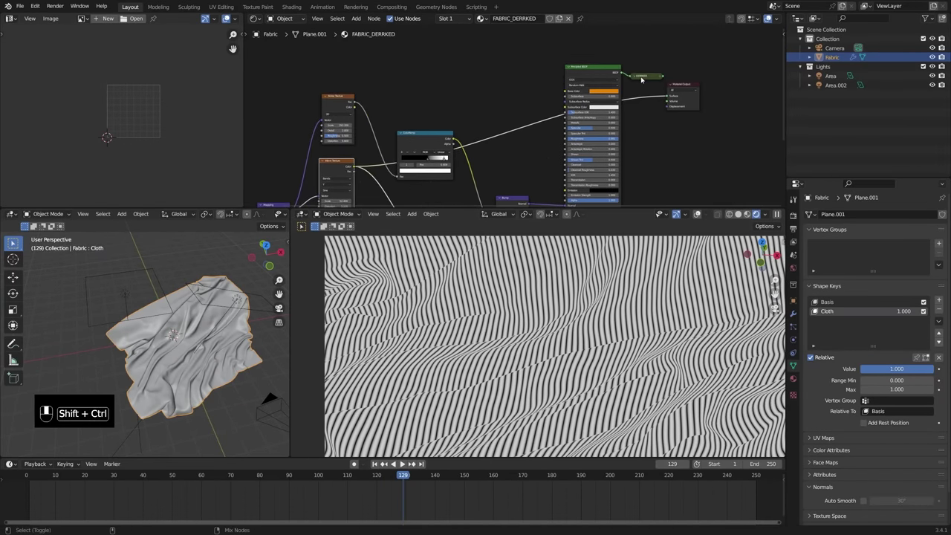
ctrl+shift+click(642, 77)
middle_drag(537, 189, 526, 123)
scroll(526, 124, down, 1)
middle_drag(431, 135, 451, 147)
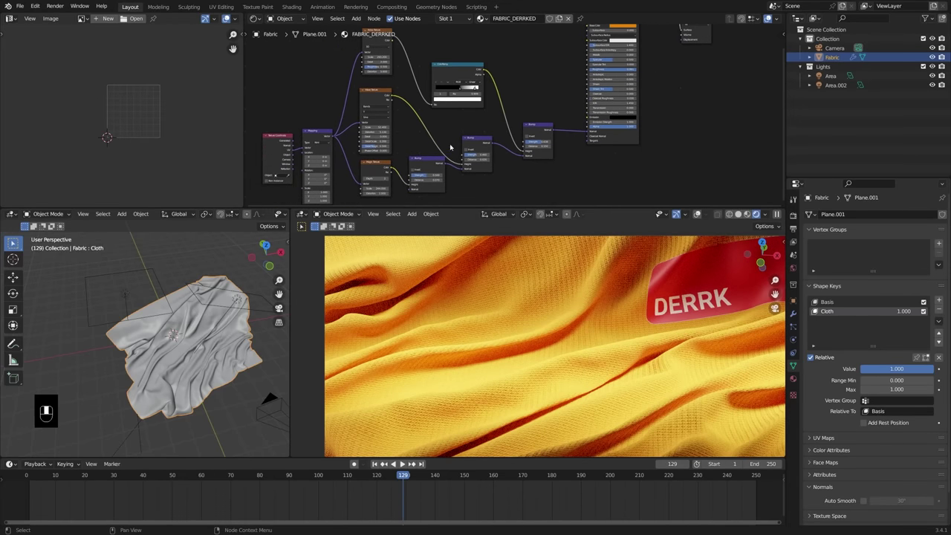
scroll(541, 371, down, 2)
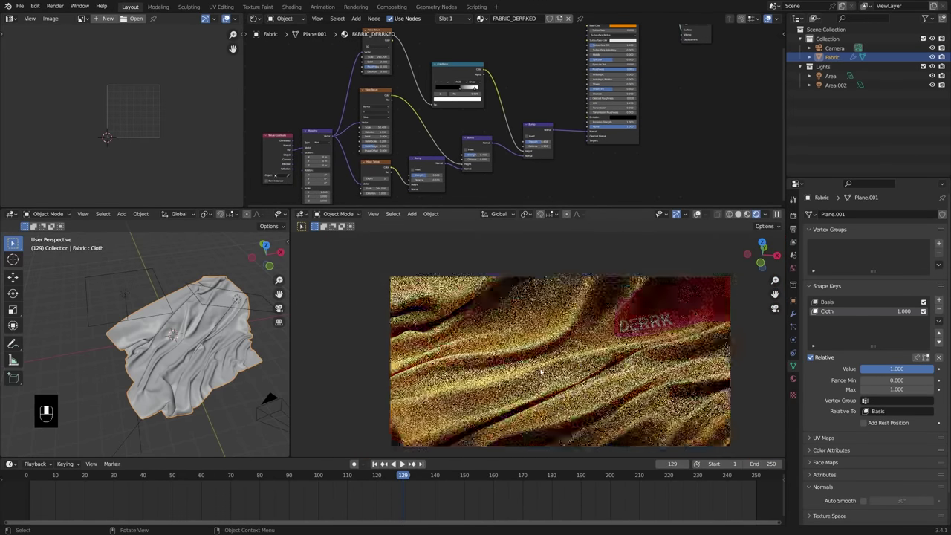
shift+middle_drag(621, 352, 603, 340)
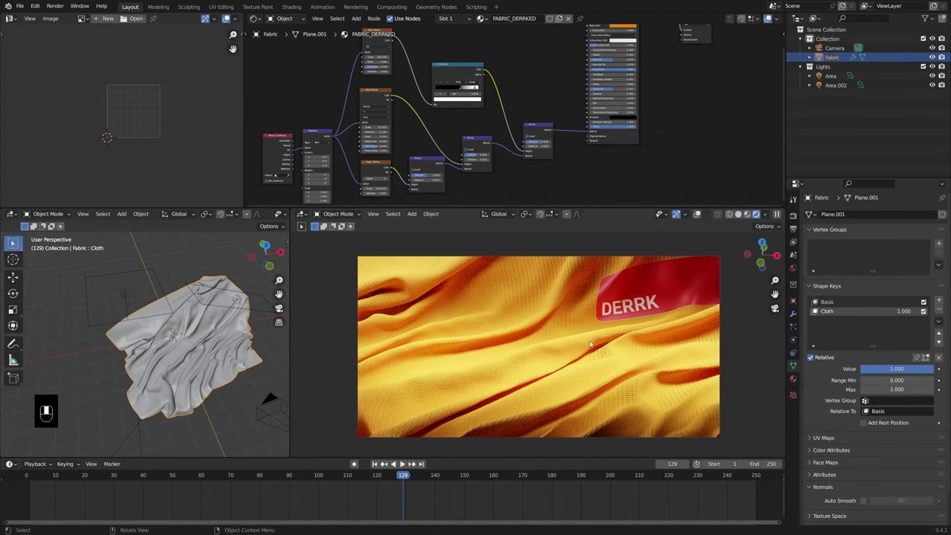
- Save the file and render the current frame in a maximized render window
key(ctrl+s)
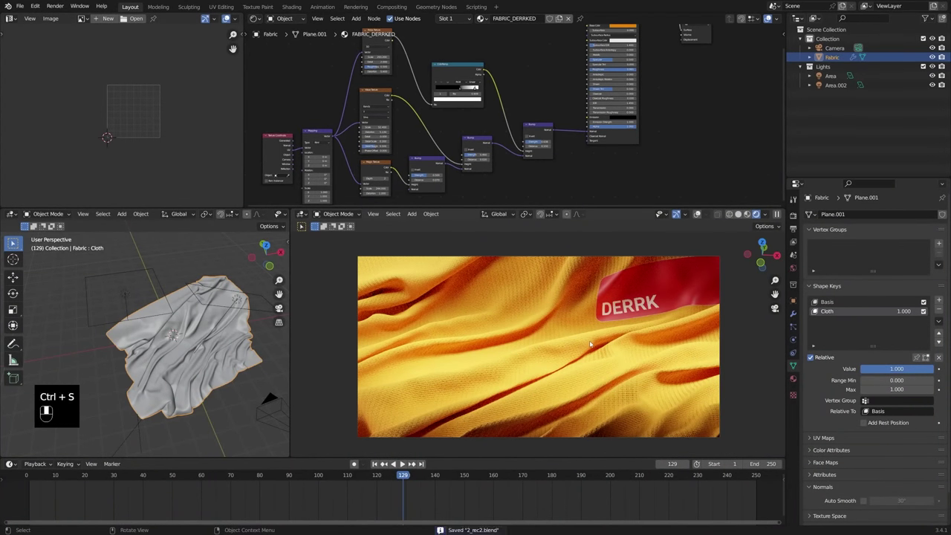
key(F12)
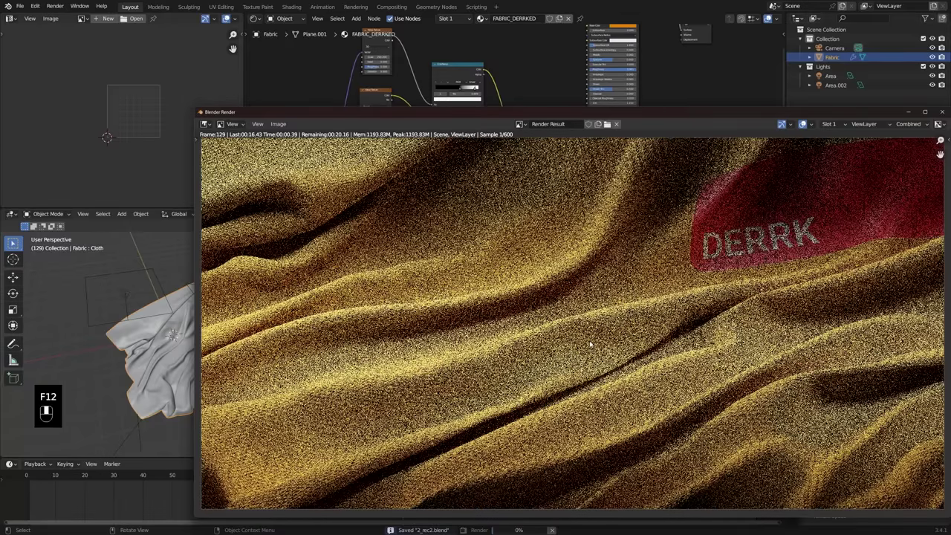
double_click(622, 110)
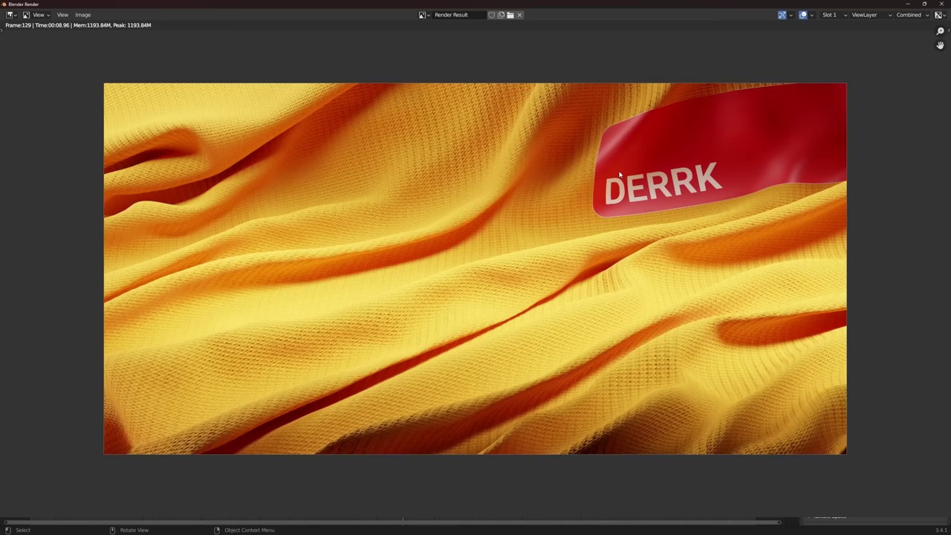
- Save the file and add a particle system to the Fabric object
key(ctrl+s)
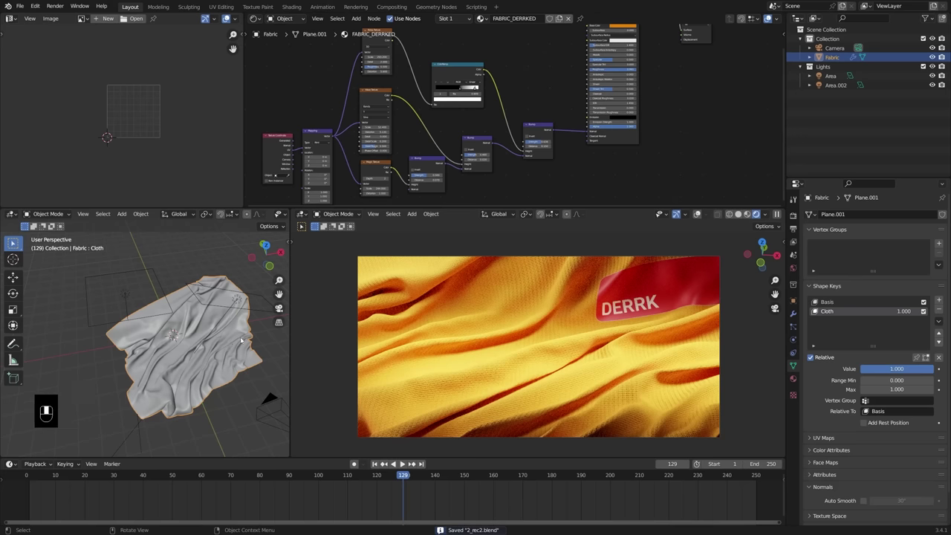
middle_drag(224, 352, 208, 342)
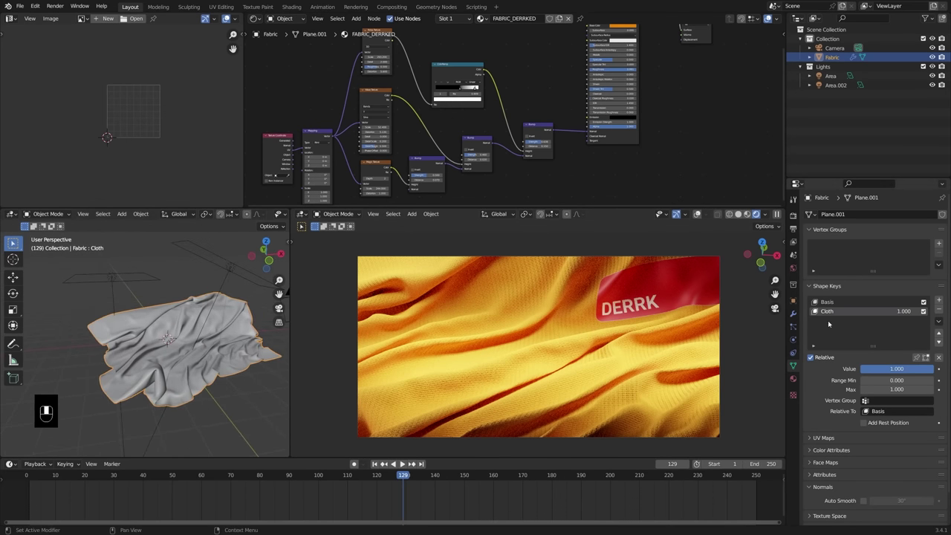
click(793, 327)
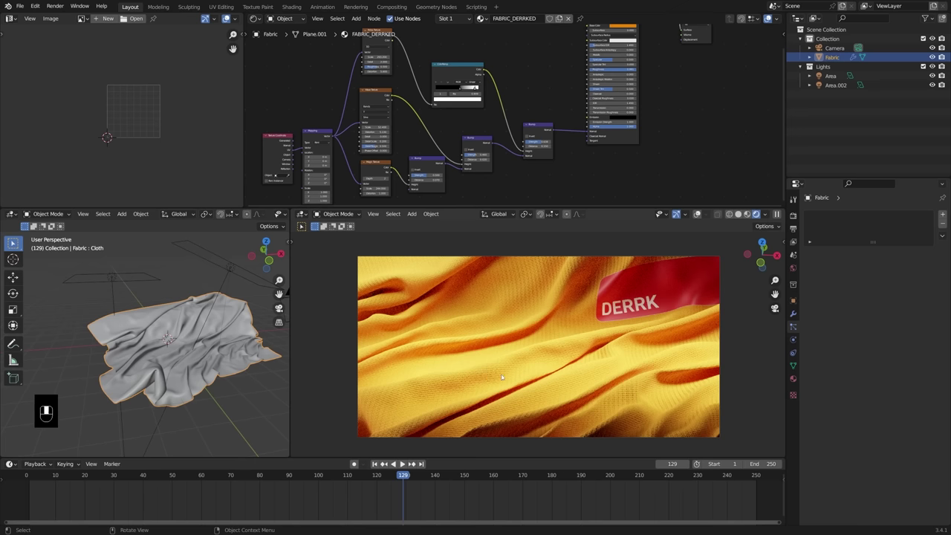
scroll(553, 374, up, 4)
scroll(552, 374, down, 3)
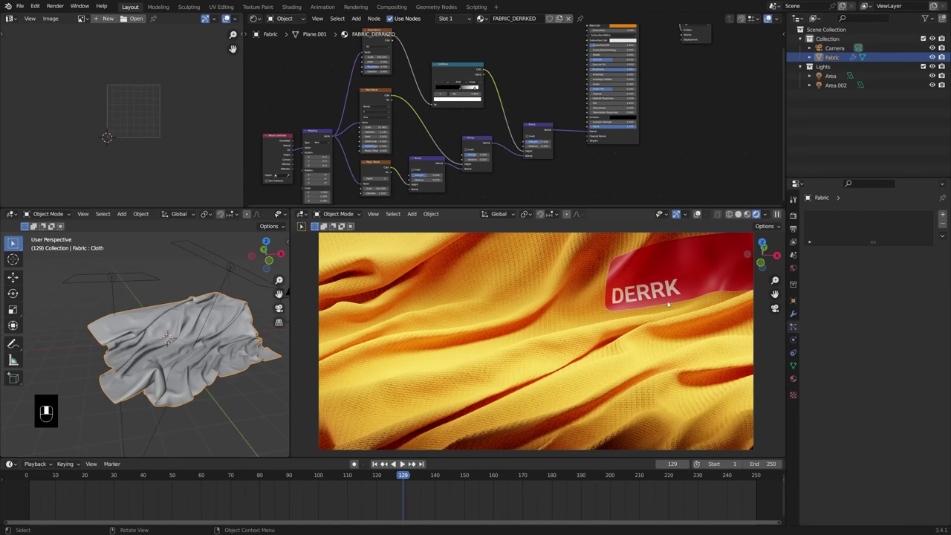
drag(638, 208, 637, 198)
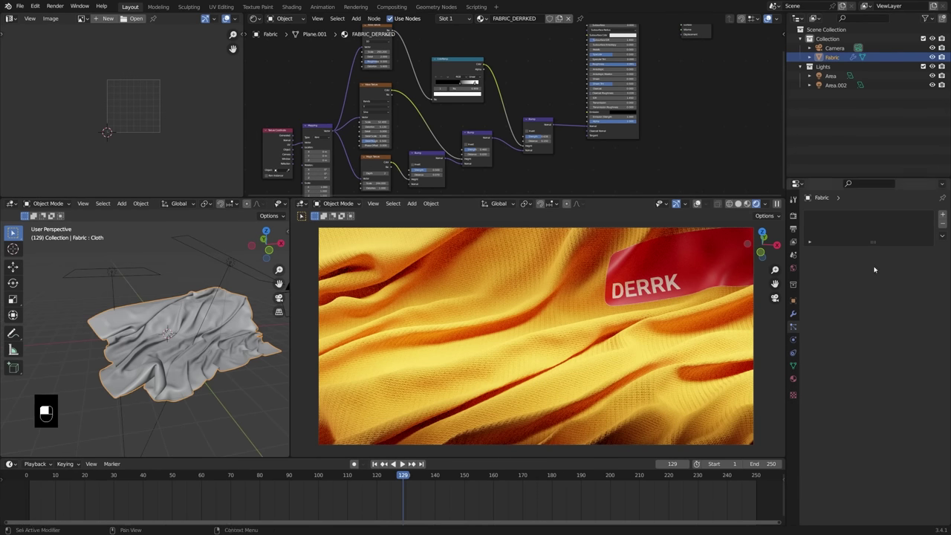
click(941, 215)
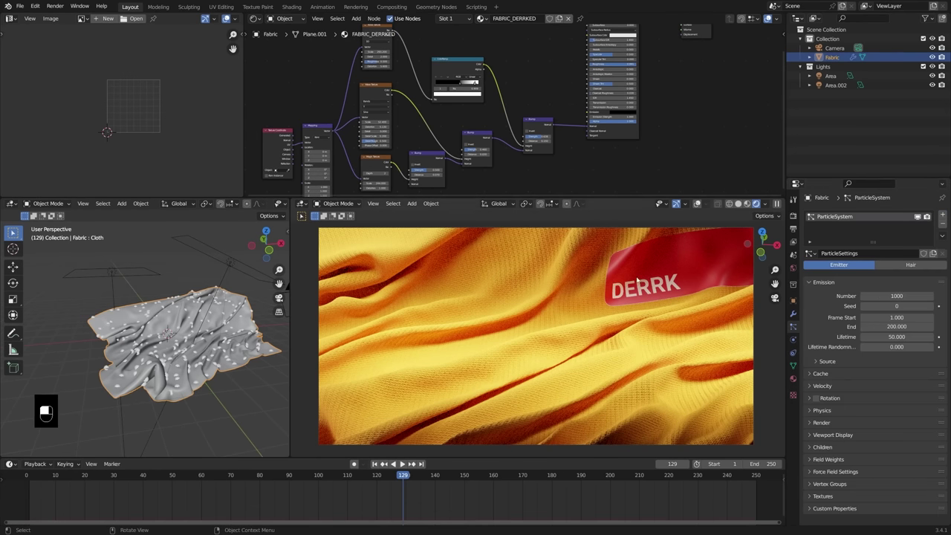
- Play the animation briefly to preview the emitted particles, and switch the particle system's type to Hair
key(space)
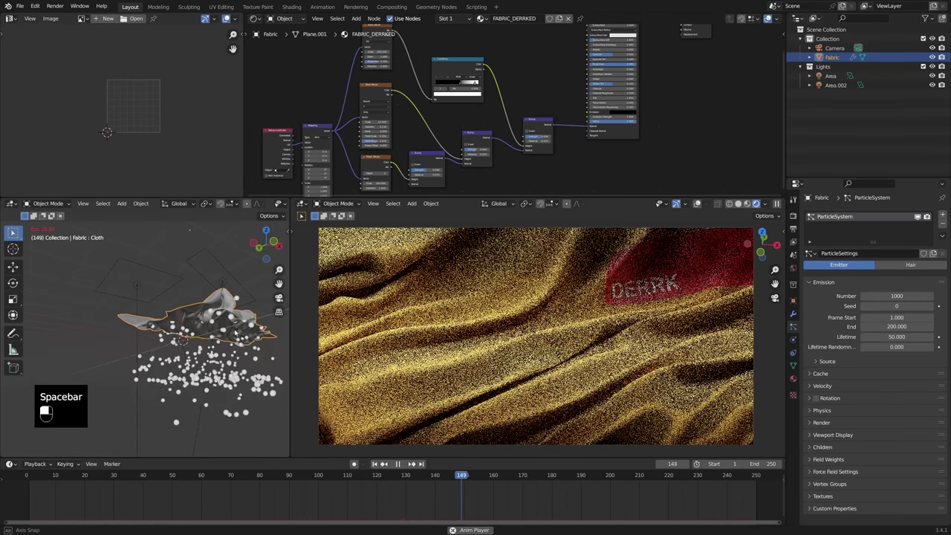
middle_drag(228, 294, 210, 300)
key(space)
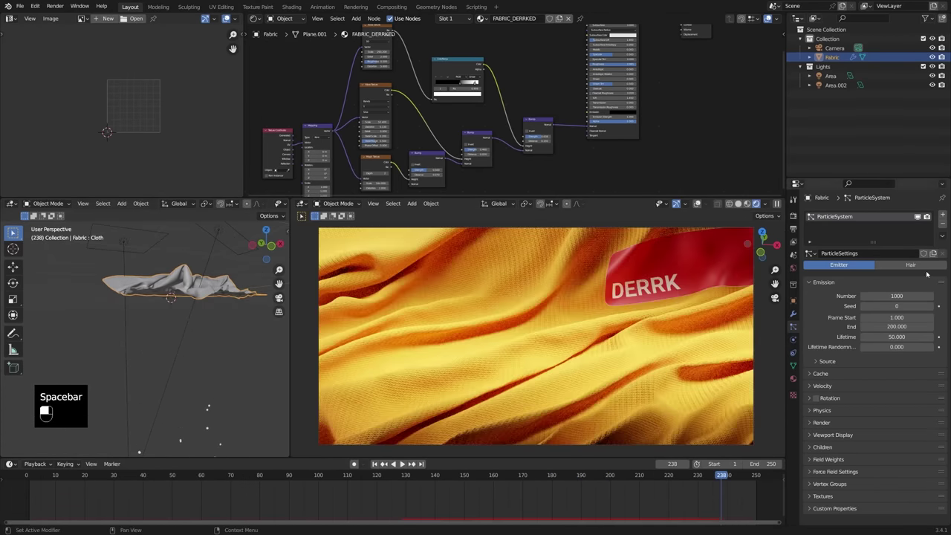
click(912, 266)
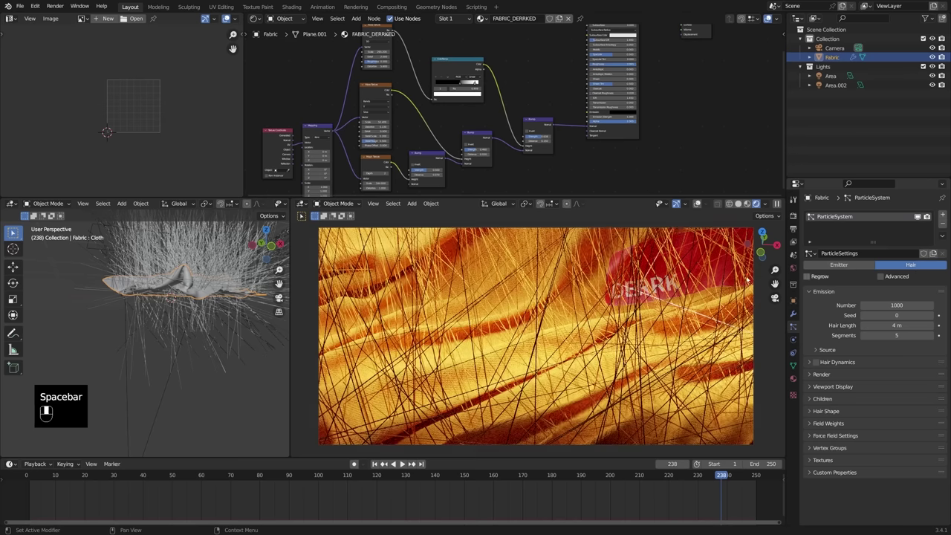
middle_drag(195, 299, 200, 343)
scroll(211, 315, up, 1)
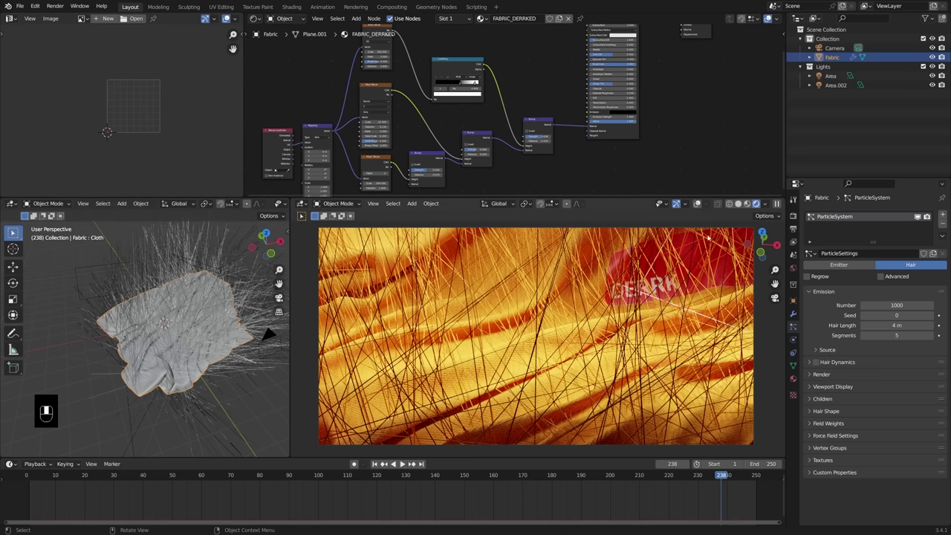
- Detach the label node group so the Principled BSDF connects directly to the Material Output's Surface
middle_drag(669, 66, 651, 157)
scroll(645, 146, up, 1)
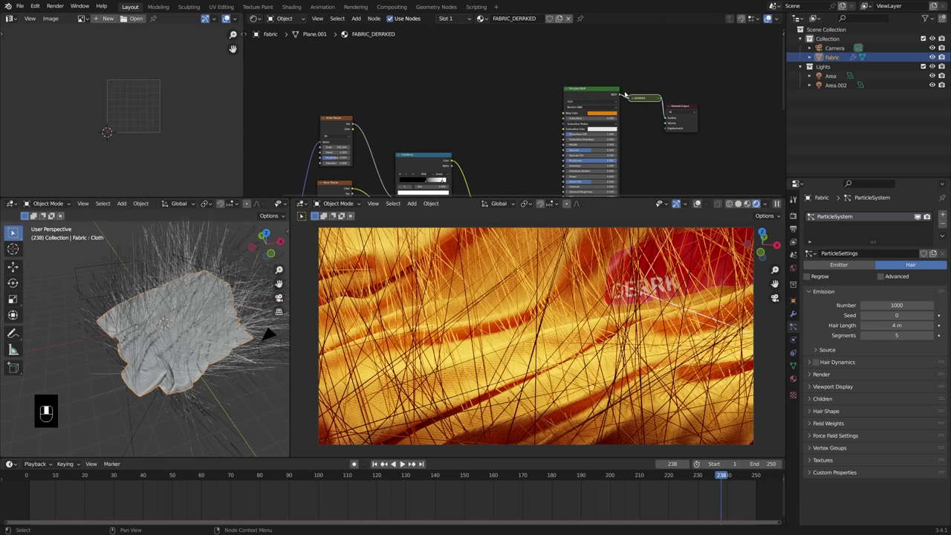
drag(618, 95, 657, 75)
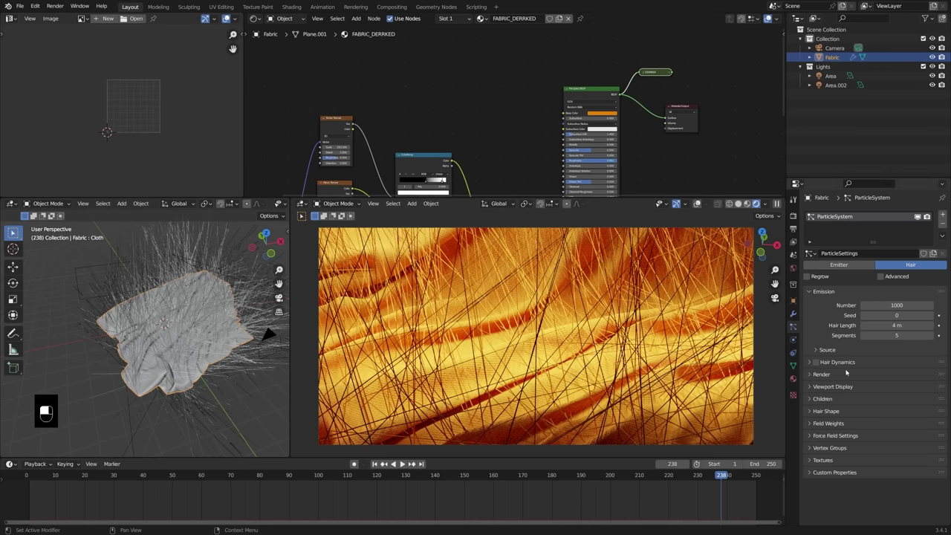
- Enable the hair system's Advanced settings and raise the Brownian force in its Physics to 0.749
click(881, 276)
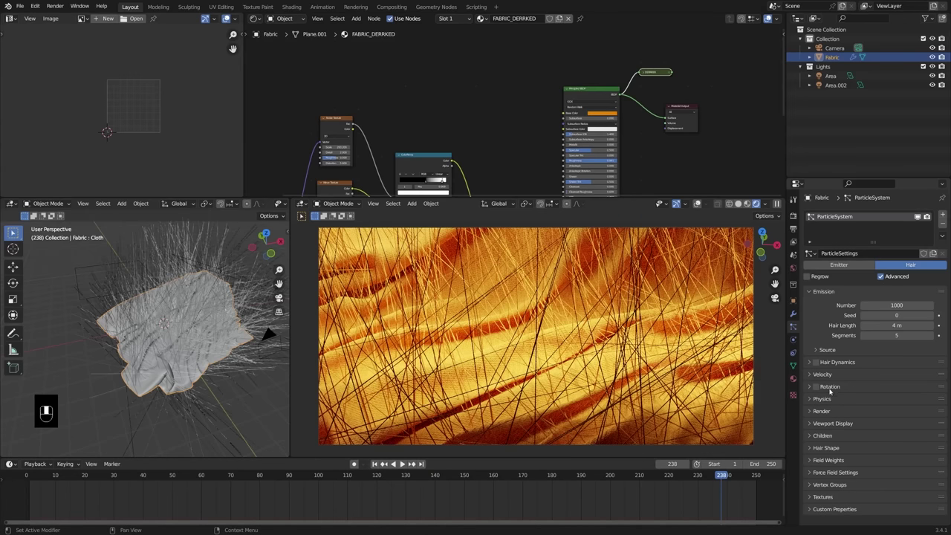
click(821, 399)
scroll(854, 405, down, 1)
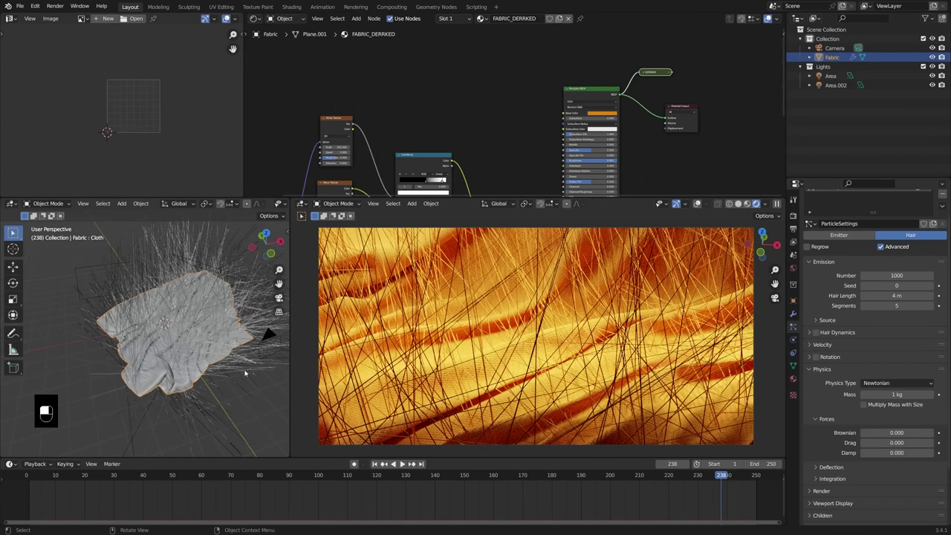
middle_drag(208, 334, 239, 348)
scroll(239, 348, up, 2)
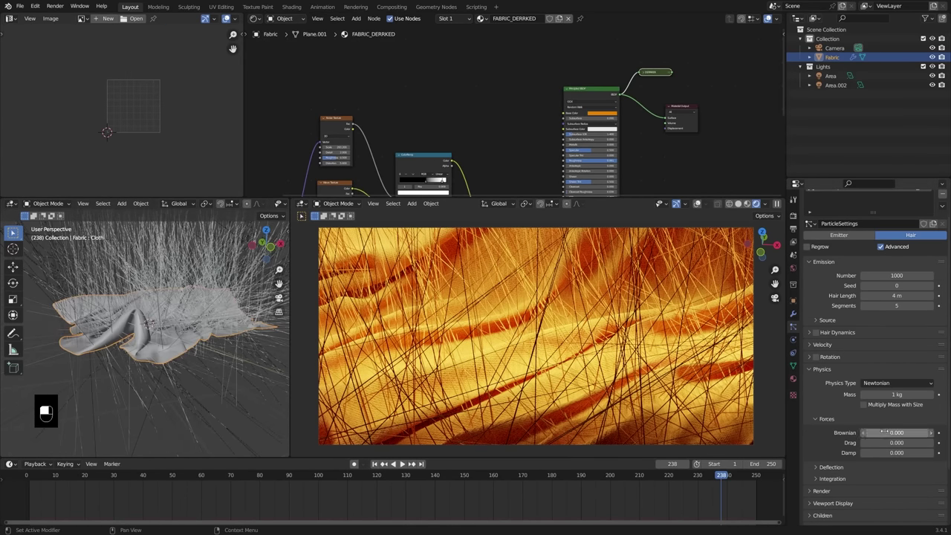
mouse_move(886, 432)
shift+mouse_down()
mouse_move(939, 432)
mouse_move(895, 432)
shift+mouse_up()
middle_drag(218, 344, 203, 356)
shift+middle_drag(203, 356, 210, 379)
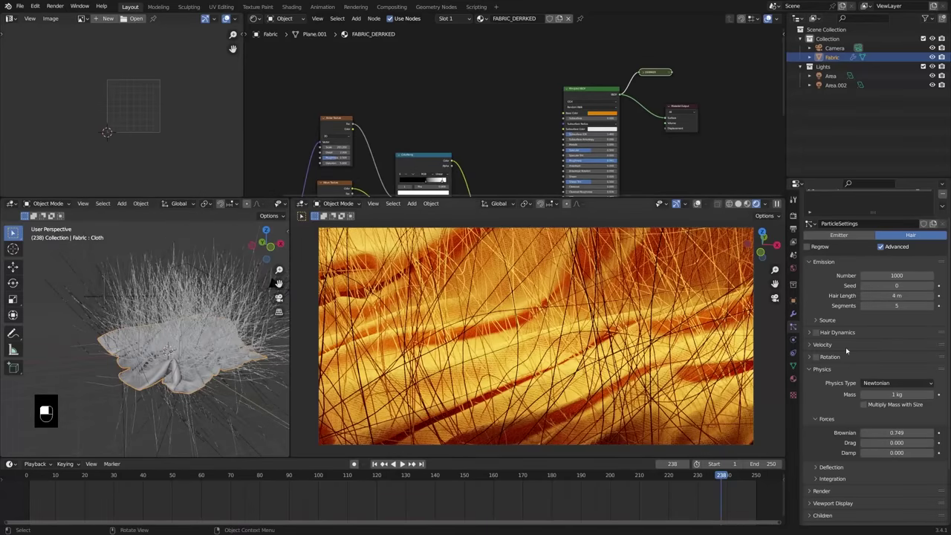
- Shorten the Hair Length until the value rounds to 0 m and only tiny fibres remain on the cloth
drag(912, 295, 871, 295)
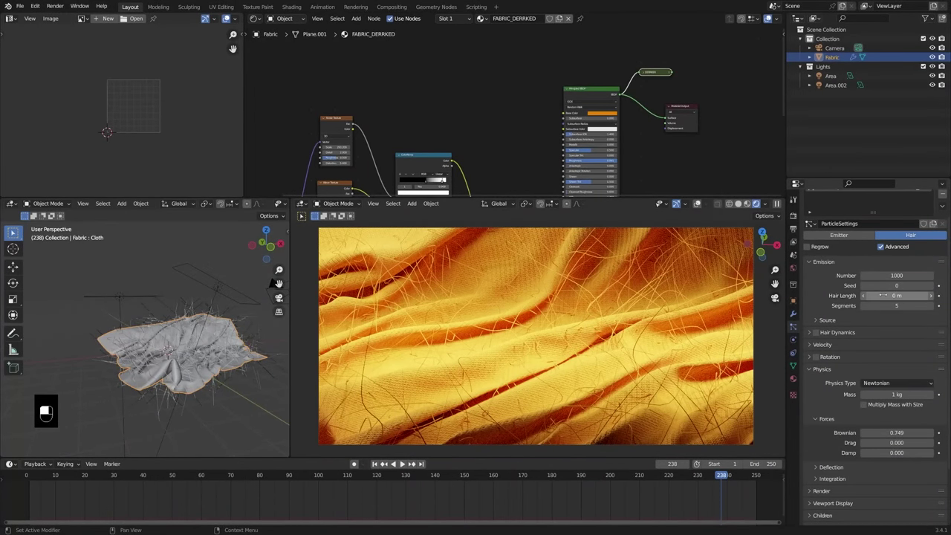
middle_drag(178, 349, 194, 366)
scroll(168, 364, up, 3)
- Lower the hair system's Brownian force to 0.064 for subtler randomness in the fibres
shift+drag(894, 432, 865, 433)
key(ctrl+z)
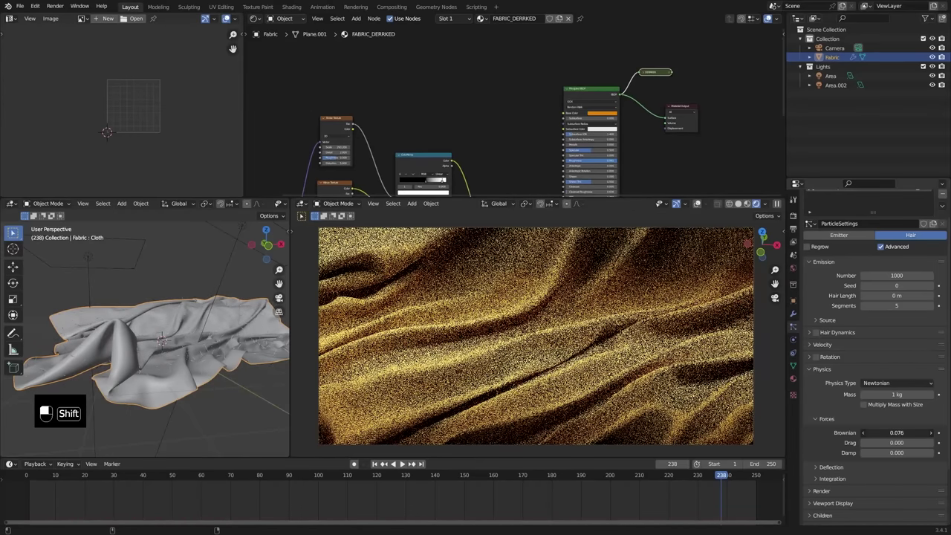
shift+drag(895, 432, 899, 432)
scroll(259, 373, up, 4)
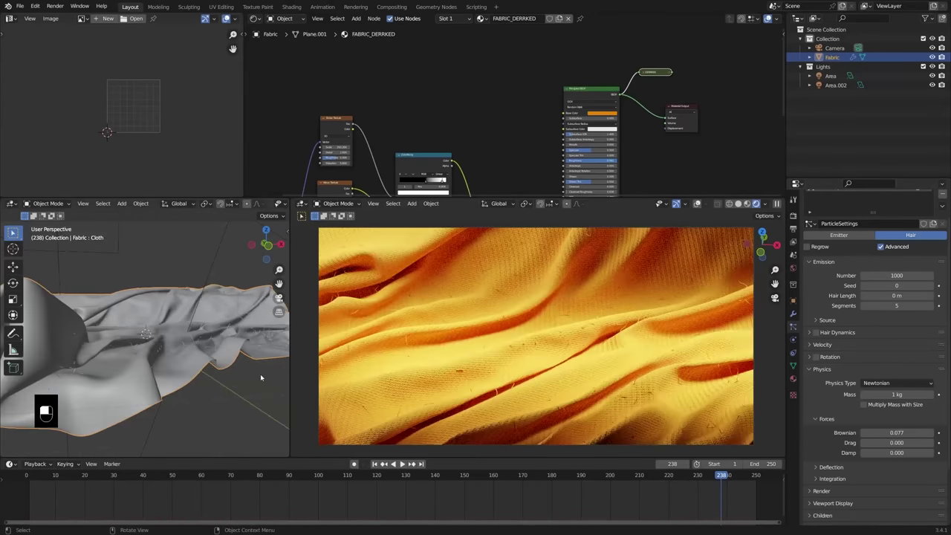
middle_drag(510, 353, 520, 343)
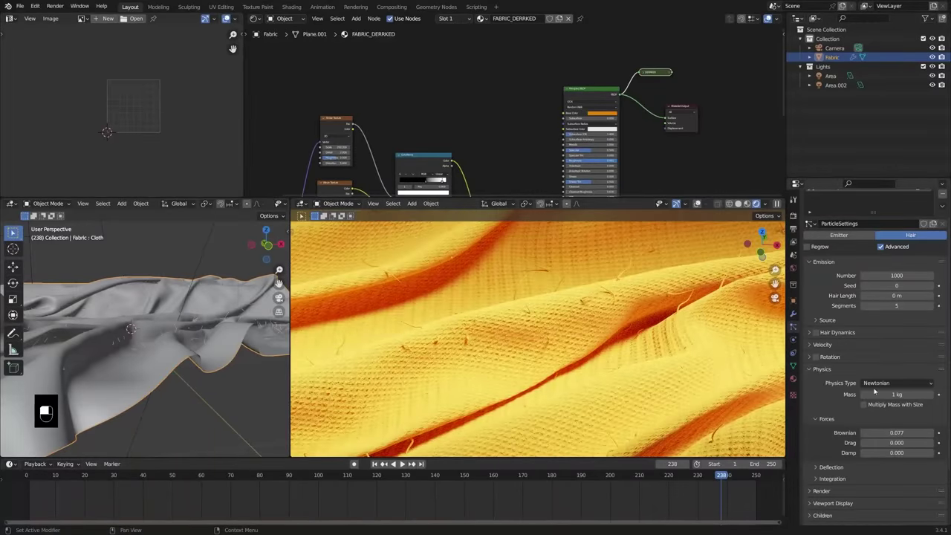
shift+drag(893, 433, 893, 432)
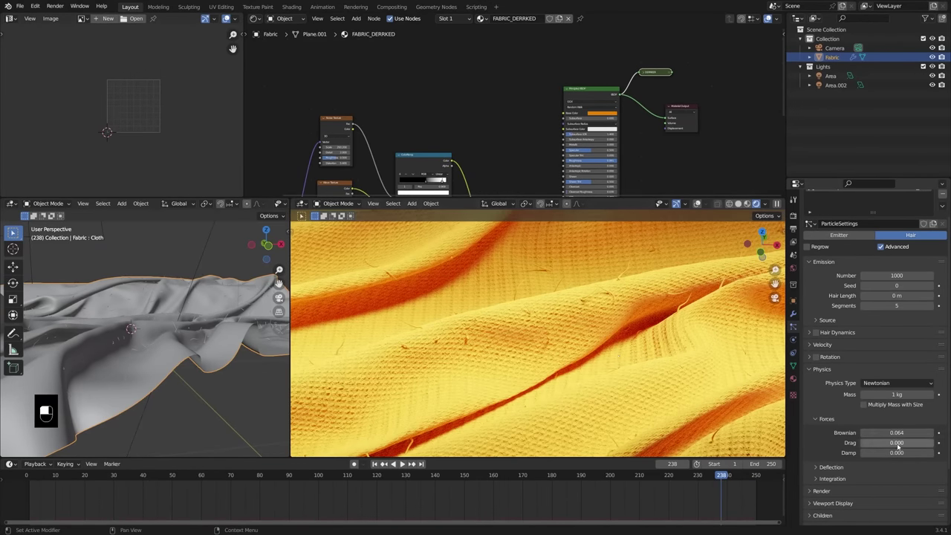
- Set the hair physics Damp to 0.018 and the Mass to 1.682 kg
shift+drag(896, 452, 891, 452)
scroll(224, 343, up, 2)
scroll(223, 342, up, 2)
shift+drag(878, 394, 897, 395)
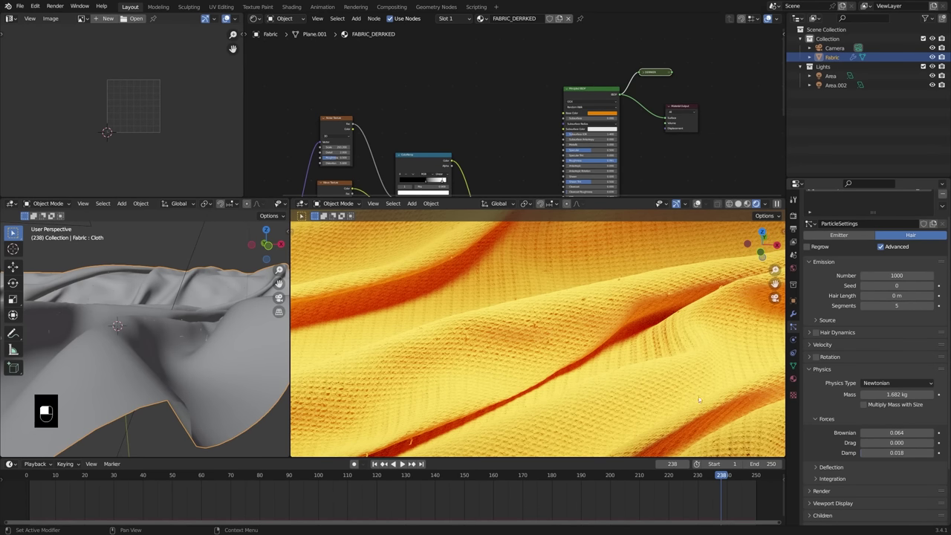
- Set the hair system's emission Number to 100000
middle_drag(186, 320, 357, 347)
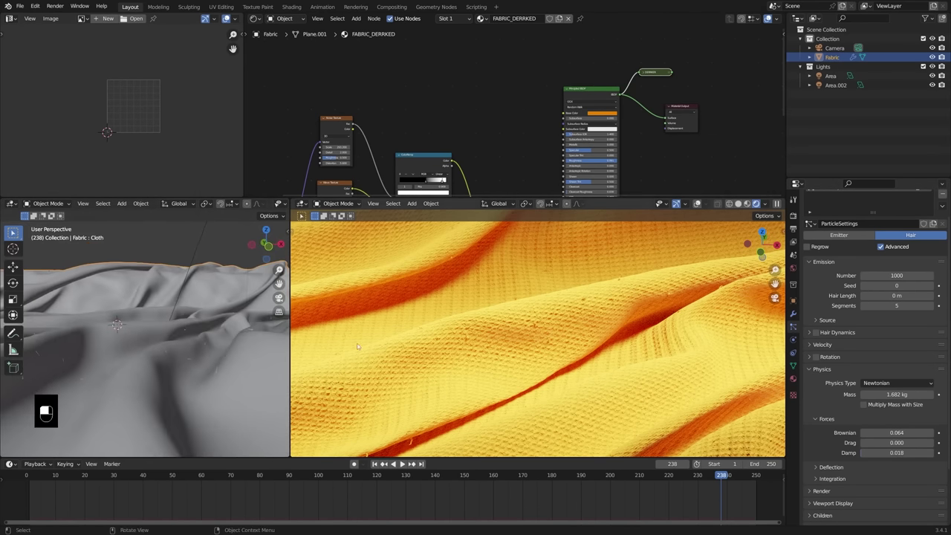
scroll(631, 306, up, 3)
scroll(879, 306, up, 2)
click(879, 306)
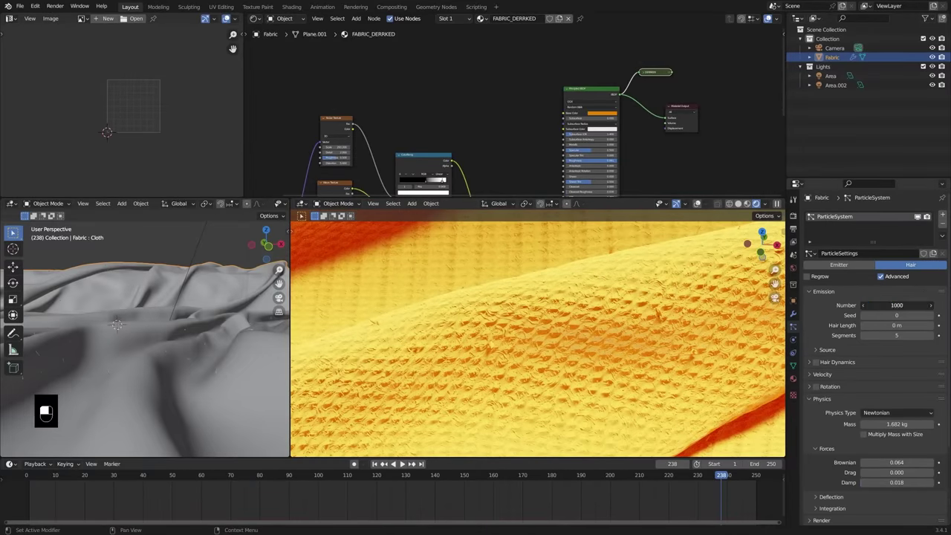
text(00)
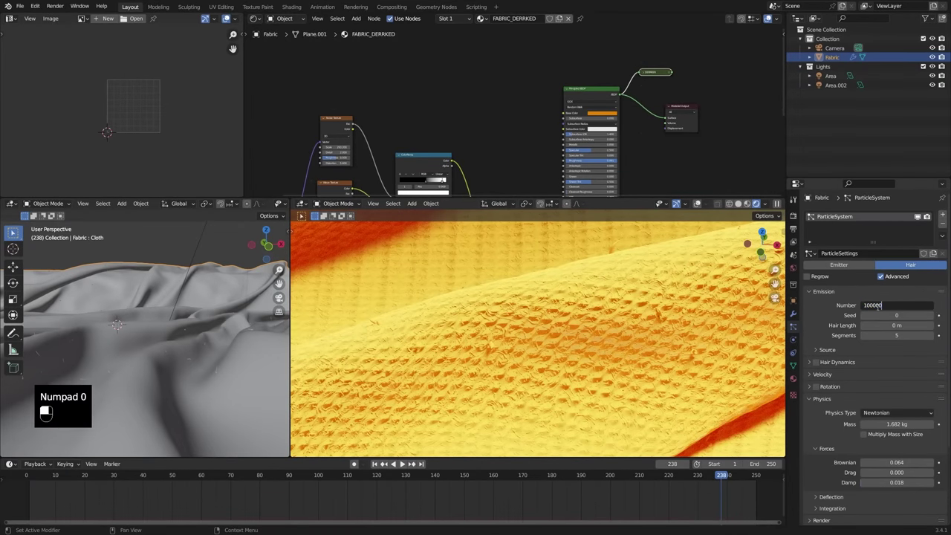
key(Return)
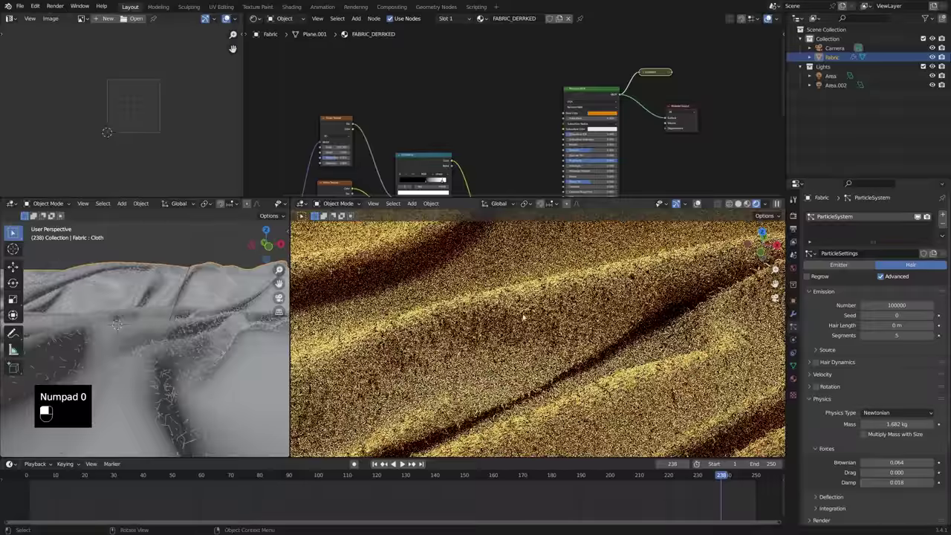
- Inspect the fibres up close, turn off Close Tip in the Hair Shape settings and set the Tip diameter to 1 m
scroll(440, 343, up, 3)
shift+middle_drag(440, 344, 471, 318)
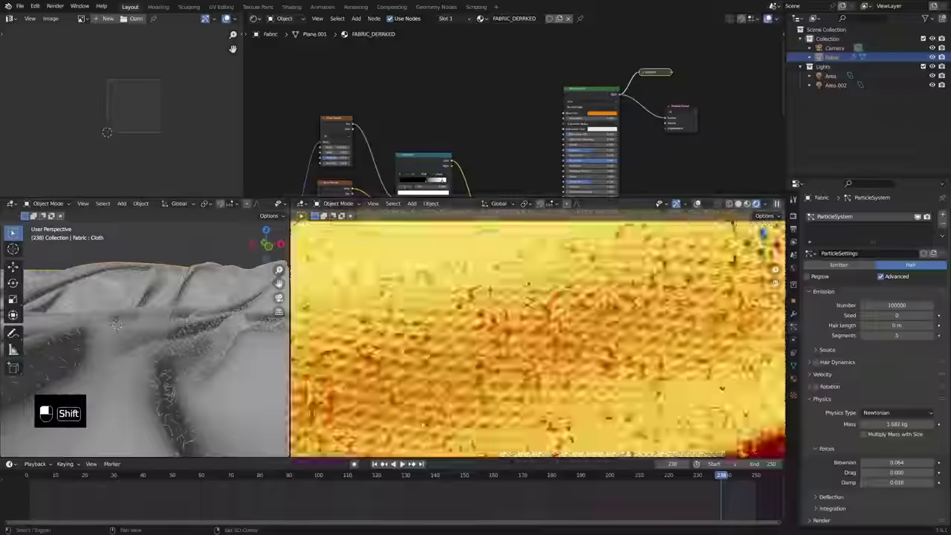
scroll(471, 318, up, 4)
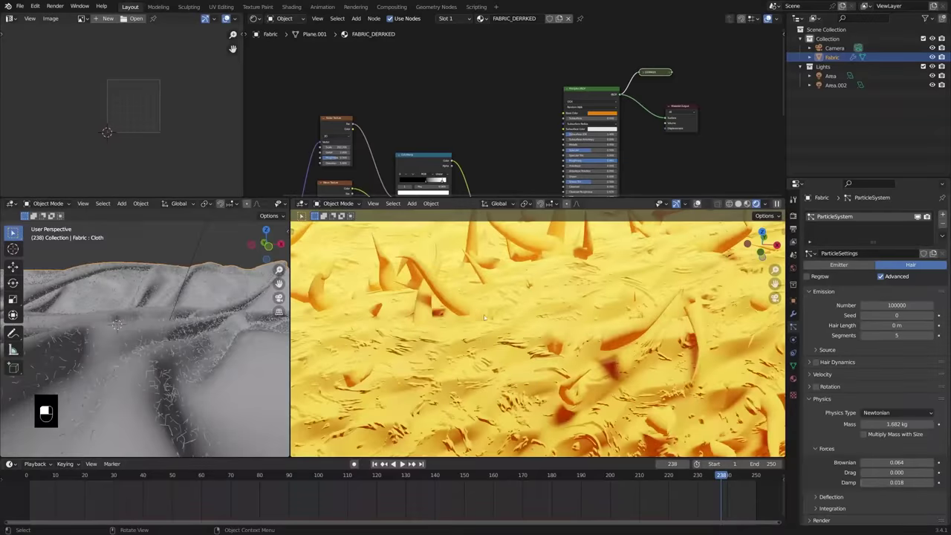
scroll(900, 372, down, 4)
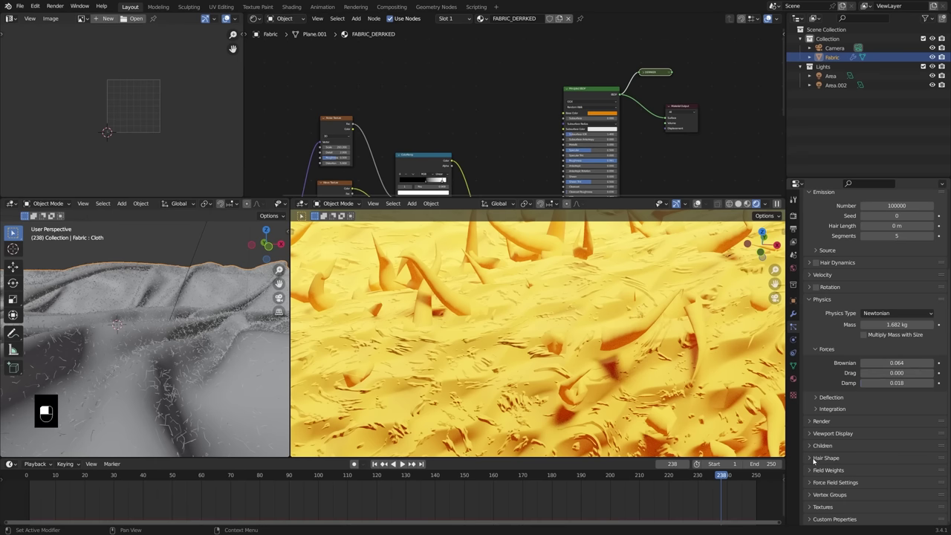
click(813, 459)
scroll(854, 455, down, 2)
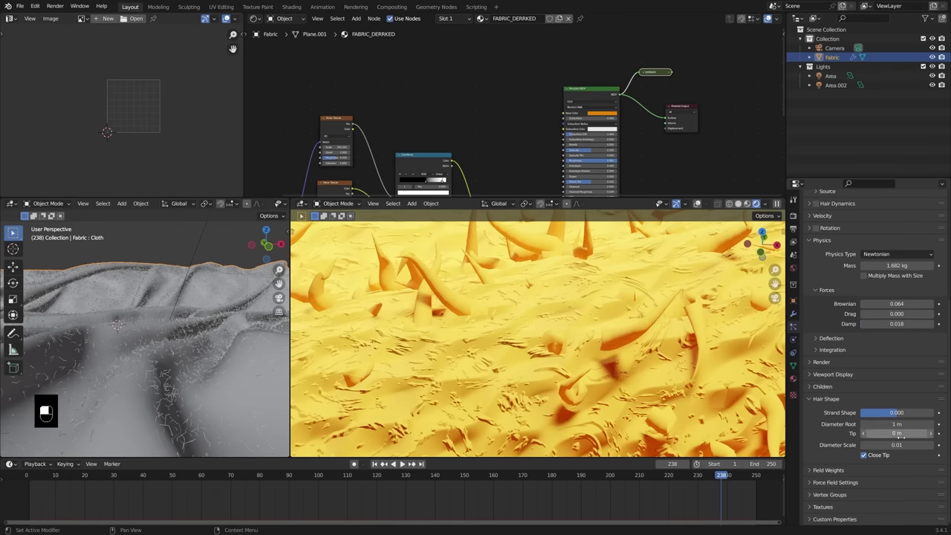
click(864, 455)
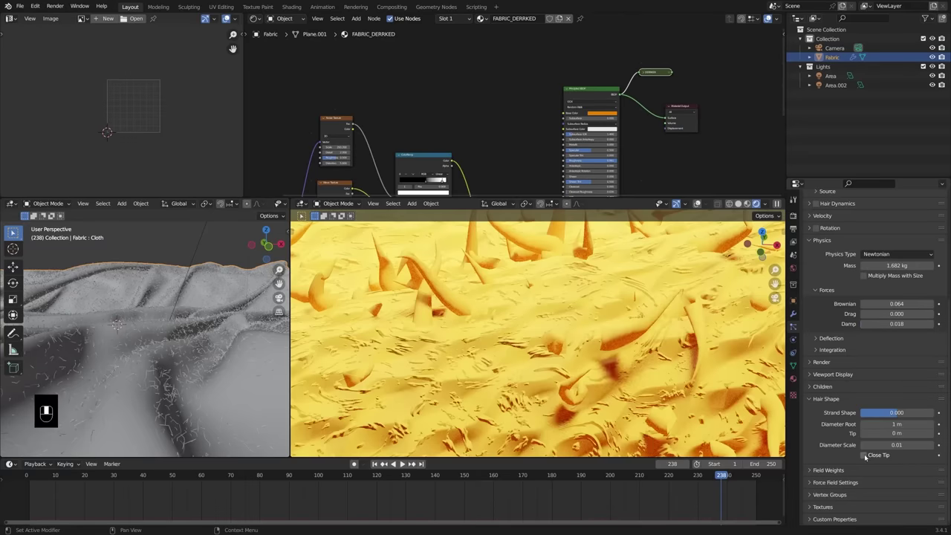
click(897, 433)
text(1)
key(Return)
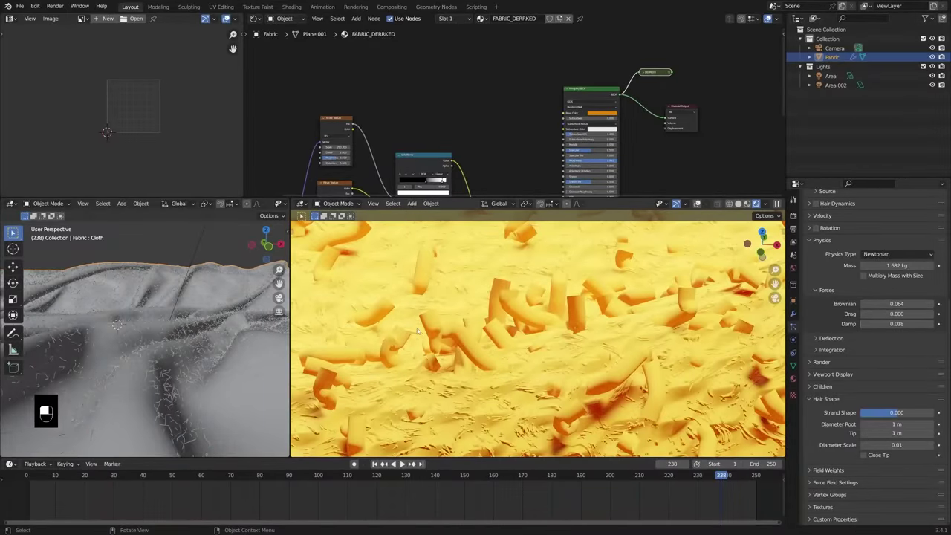
- Set both the Diameter Root and the Tip of the hair shape to 0.1 m
shift+middle_drag(417, 331, 468, 354)
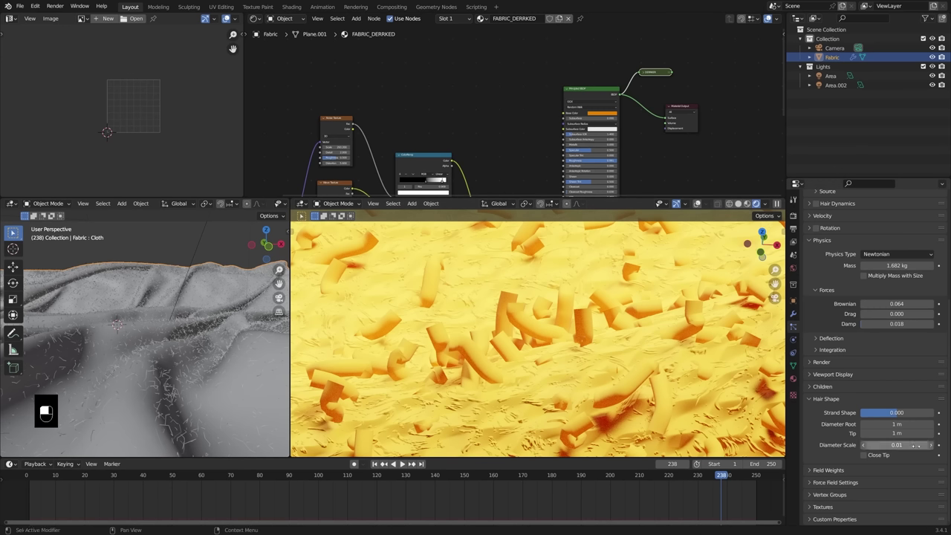
mouse_move(913, 446)
shift+mouse_down()
mouse_move(899, 445)
mouse_move(913, 445)
shift+mouse_up()
click(896, 424)
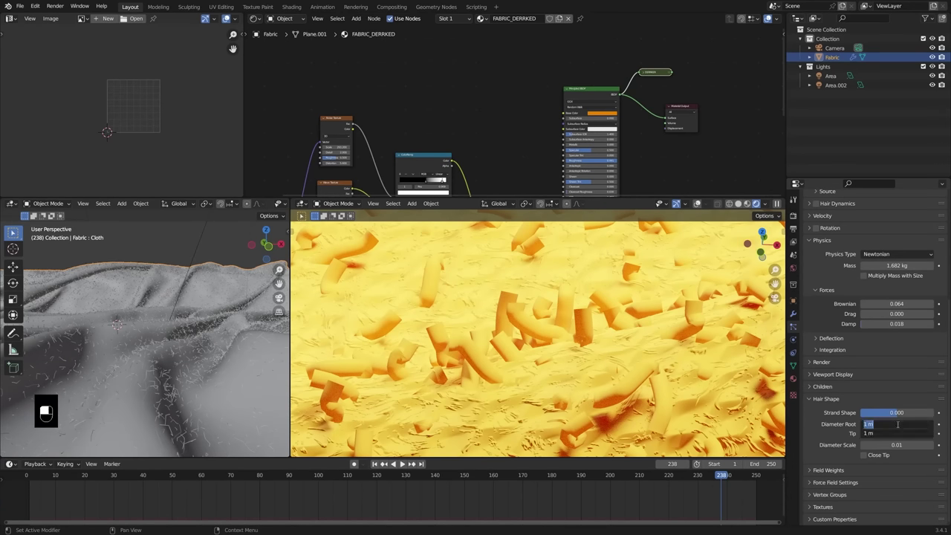
text(0.1)
key(Return)
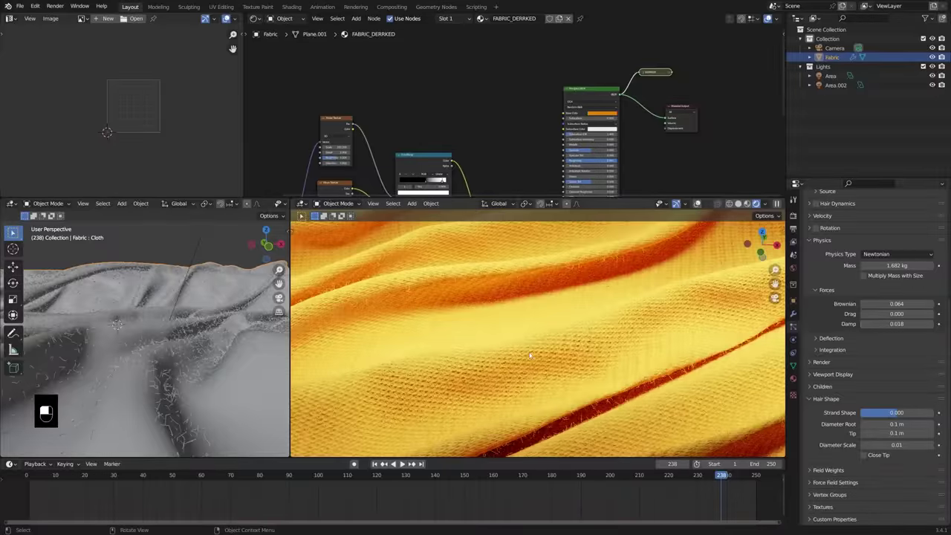
- Set the hair system's emission Number to 1000000 and check the denser fibres against the cloth
scroll(900, 398, up, 2)
scroll(899, 398, up, 5)
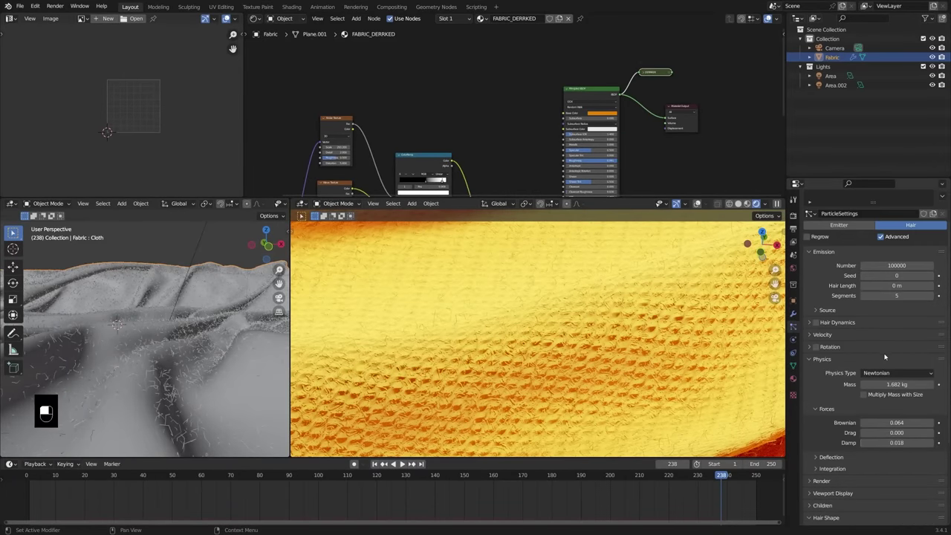
click(891, 304)
click(883, 304)
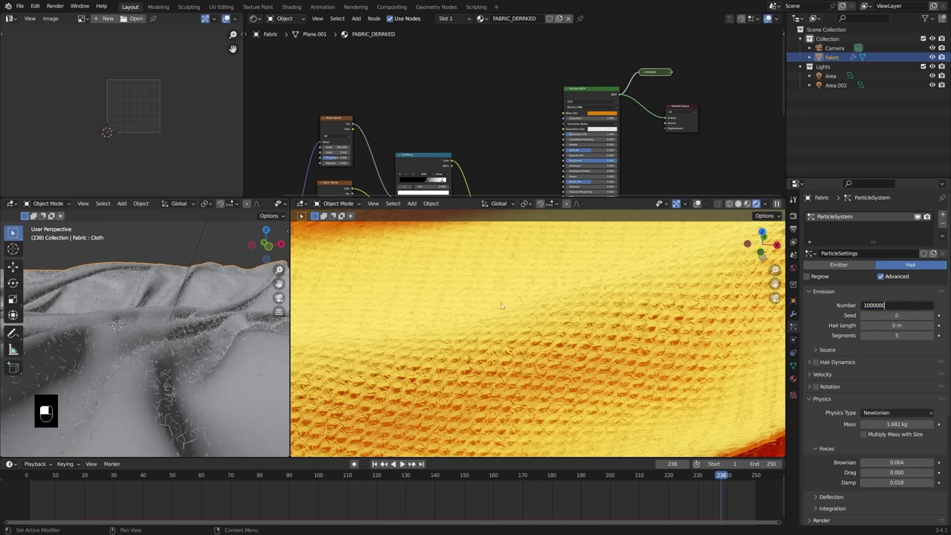
text(0)
key(Return)
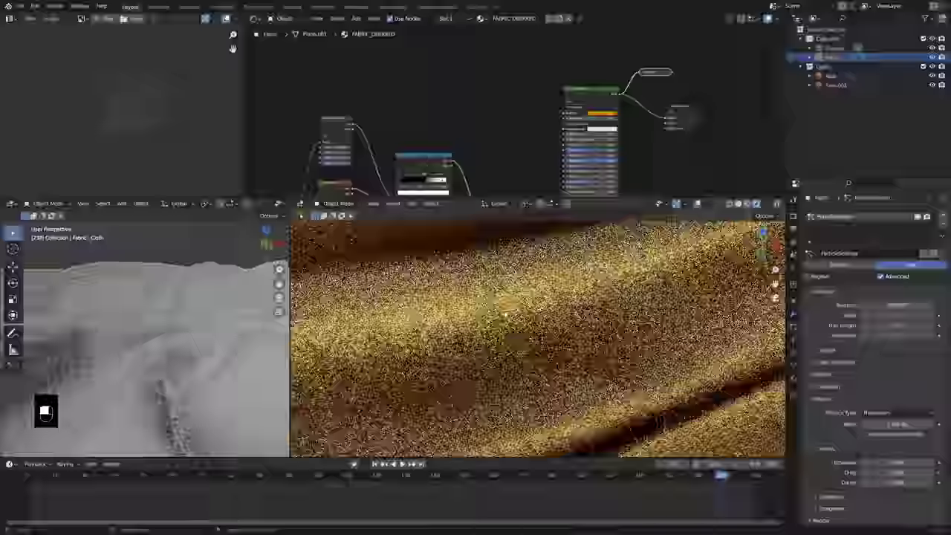
scroll(518, 391, up, 2)
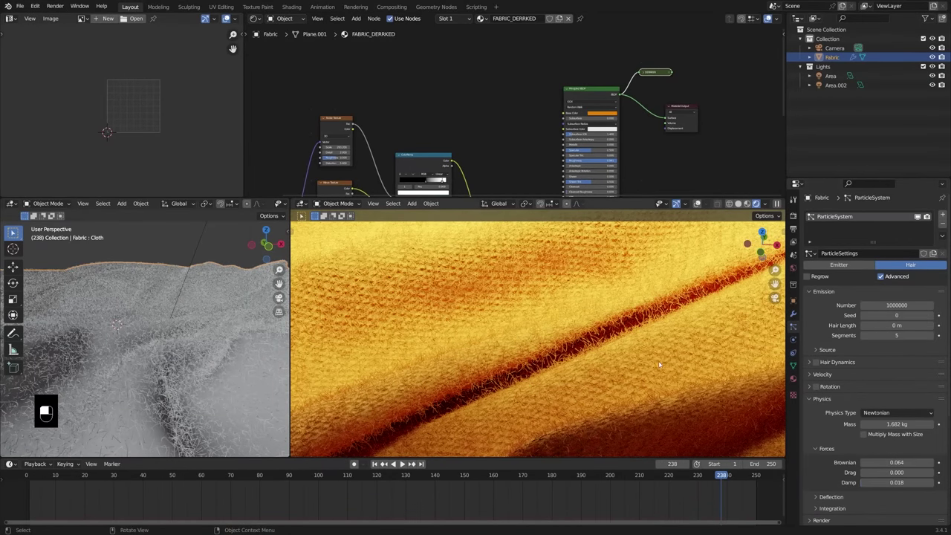
key(KP_0)
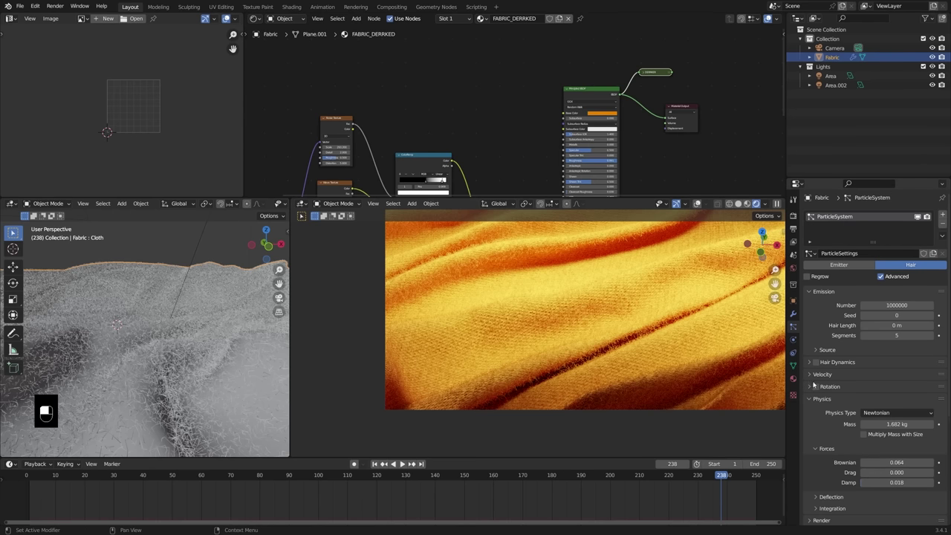
- Add a second material slot to the Fabric object and create a new material in it named fuzz
scroll(833, 473, down, 1)
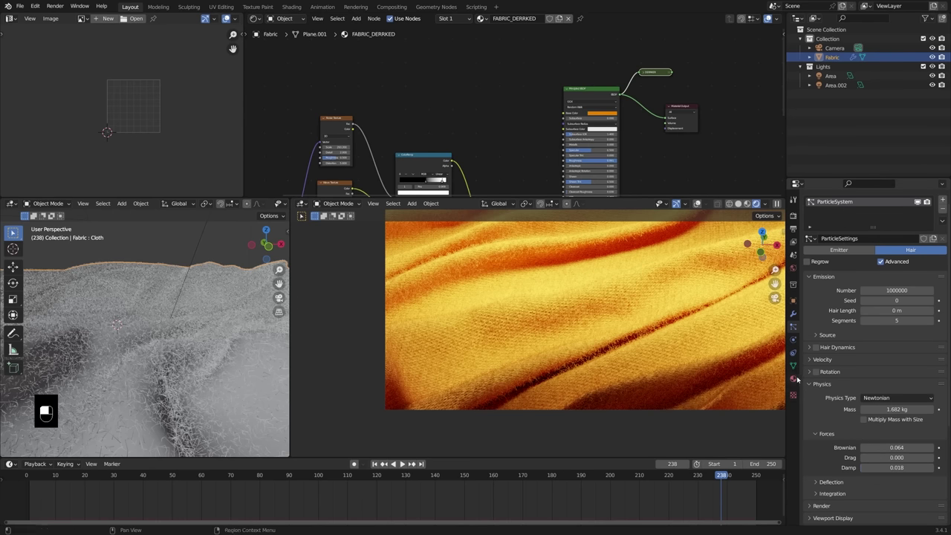
click(795, 379)
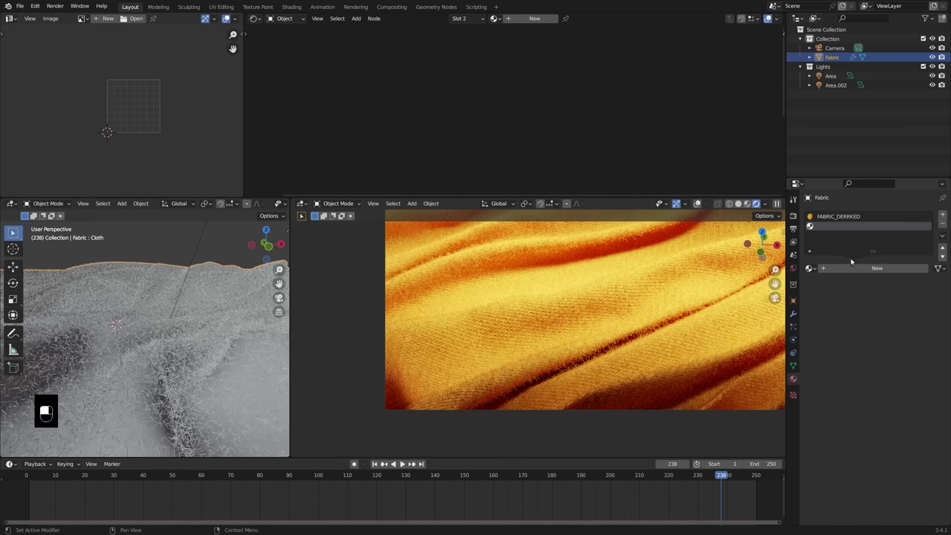
click(851, 270)
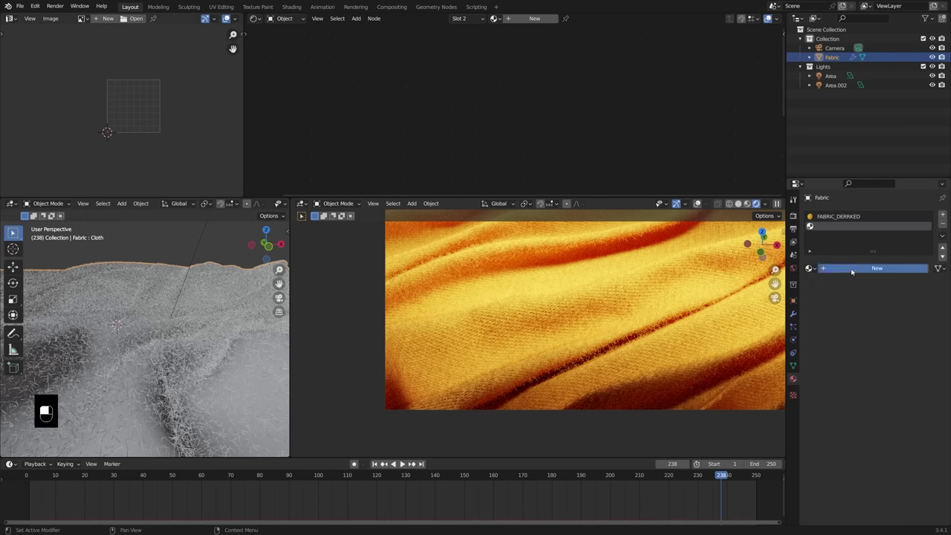
click(850, 268)
click(851, 268)
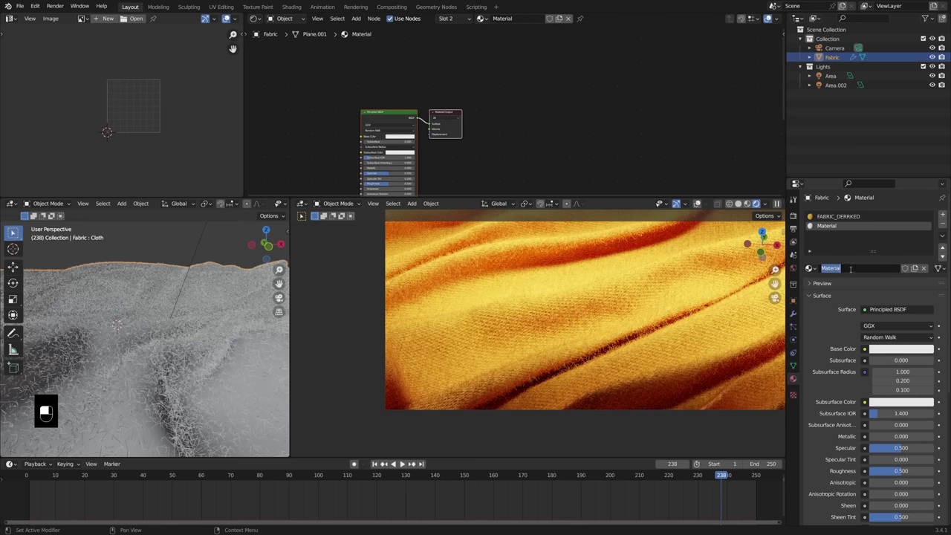
text(fuzz)
key(Return)
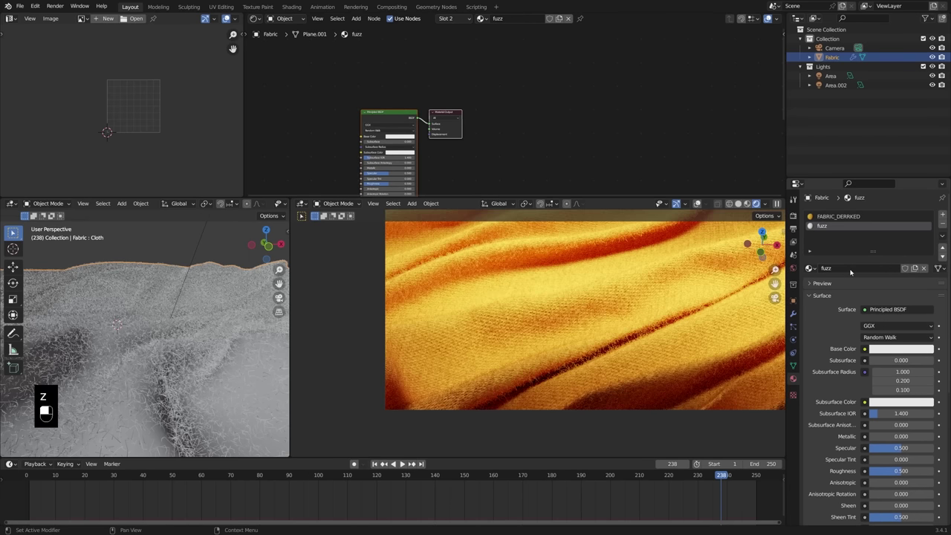
- Assign the fuzz material to the hair particles in their Render settings
click(794, 329)
scroll(866, 379, down, 10)
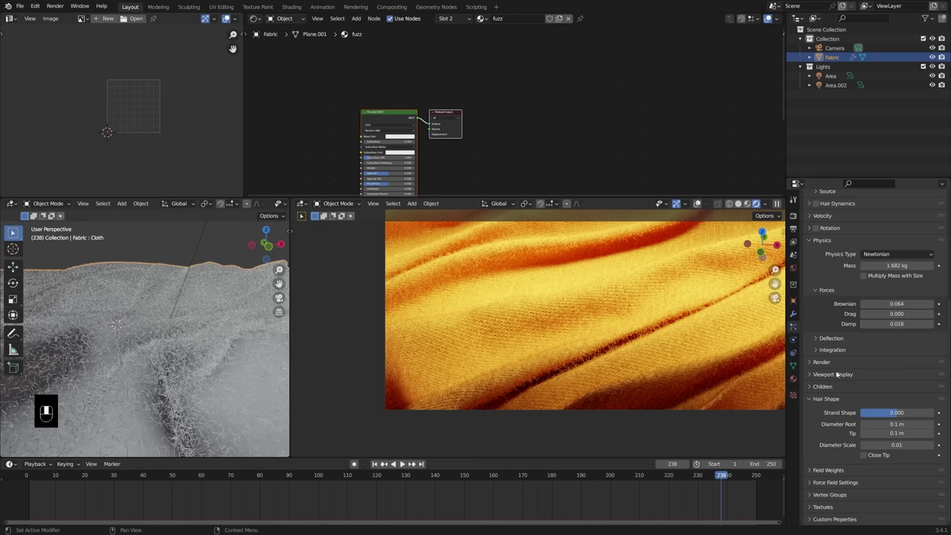
click(822, 362)
click(891, 387)
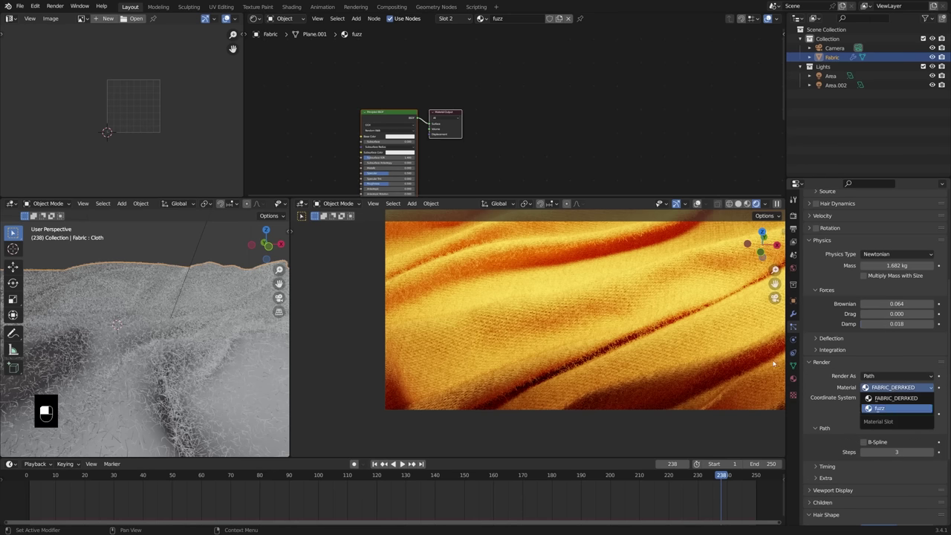
click(879, 409)
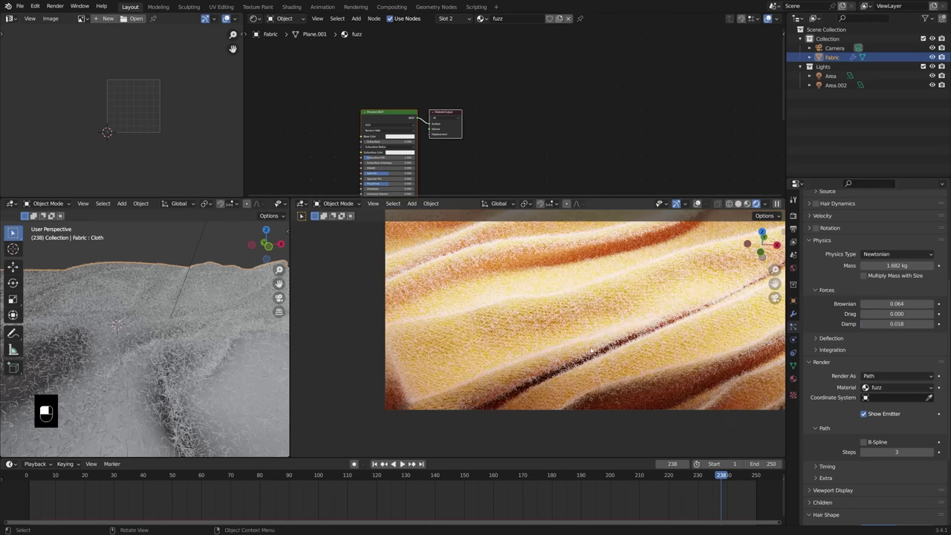
scroll(633, 361, up, 3)
key(KP_0)
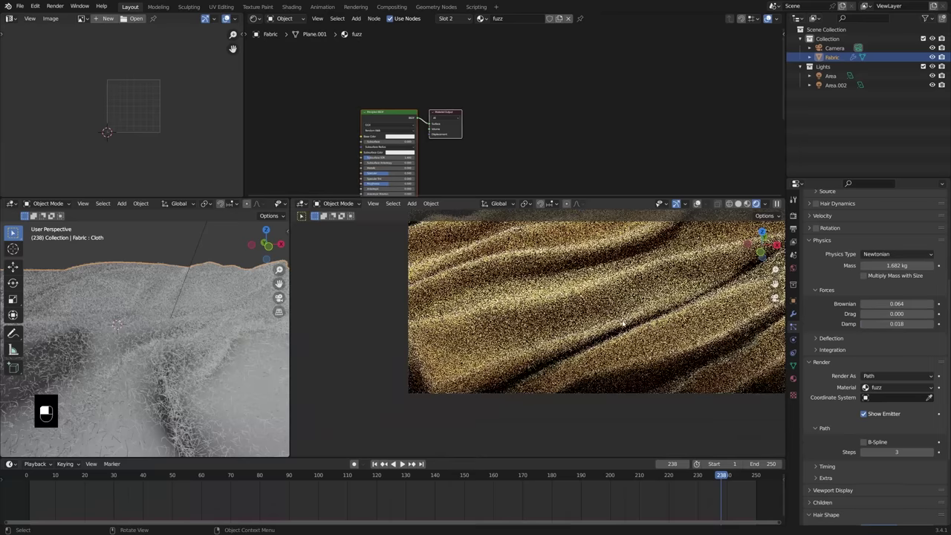
key(Home)
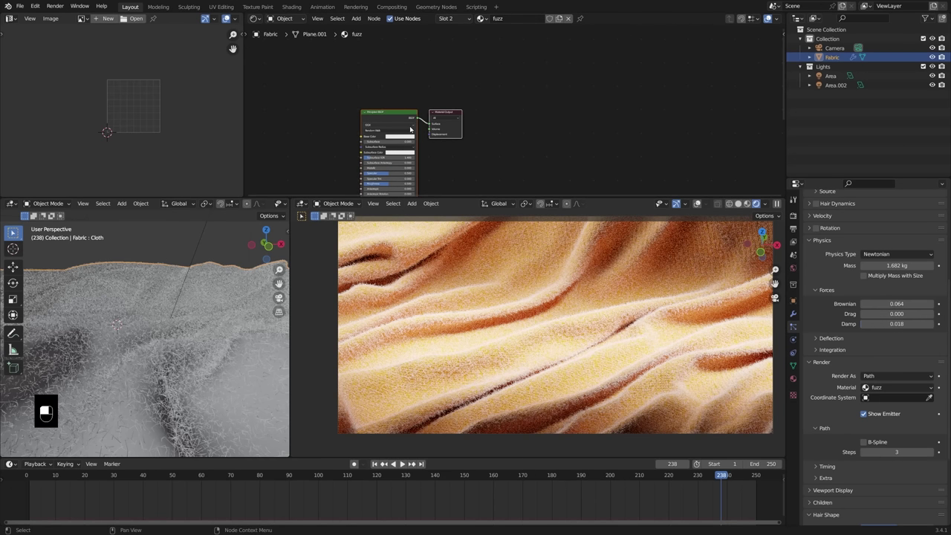
- Delete the Principled BSDF node from the fuzz material
middle_drag(402, 127, 505, 106)
scroll(503, 105, up, 3)
click(480, 89)
click(480, 93)
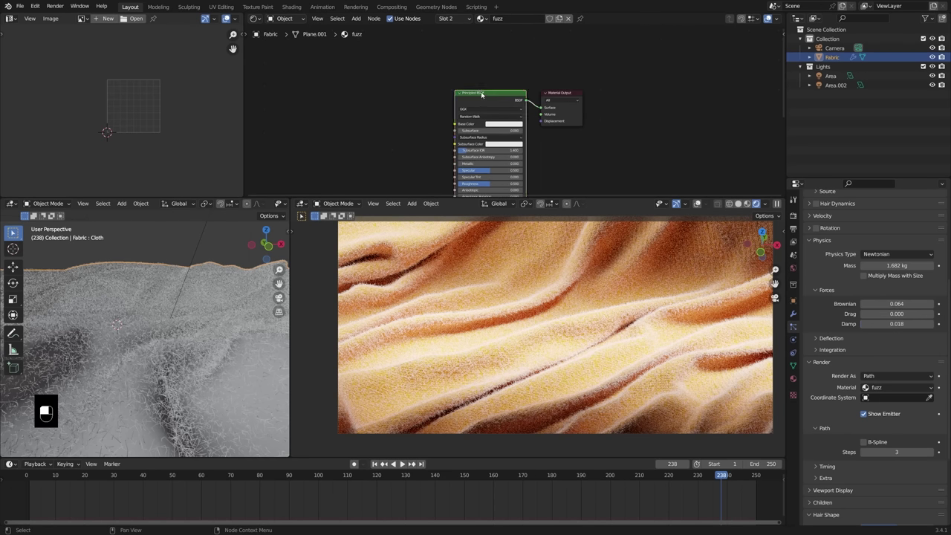
middle_drag(509, 63, 541, 68)
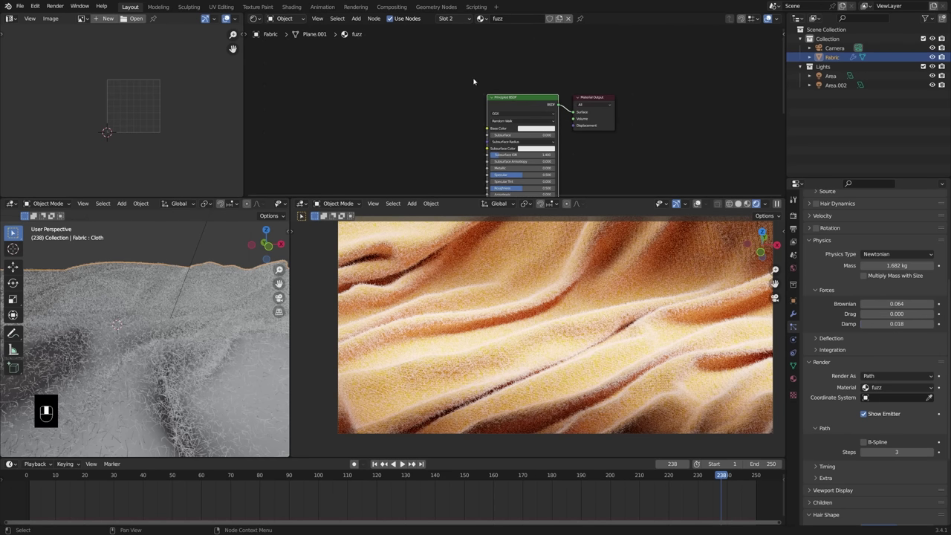
click(523, 103)
key(x)
- Add a Principled Hair BSDF to the fuzz material and connect it to the Material Output's Surface
key(shift+a)
mouse_move(509, 110)
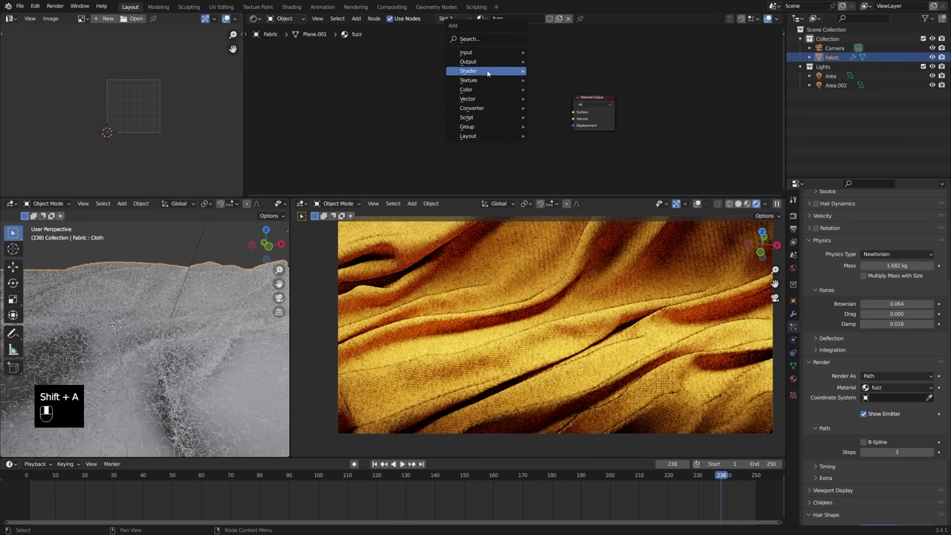
mouse_move(486, 71)
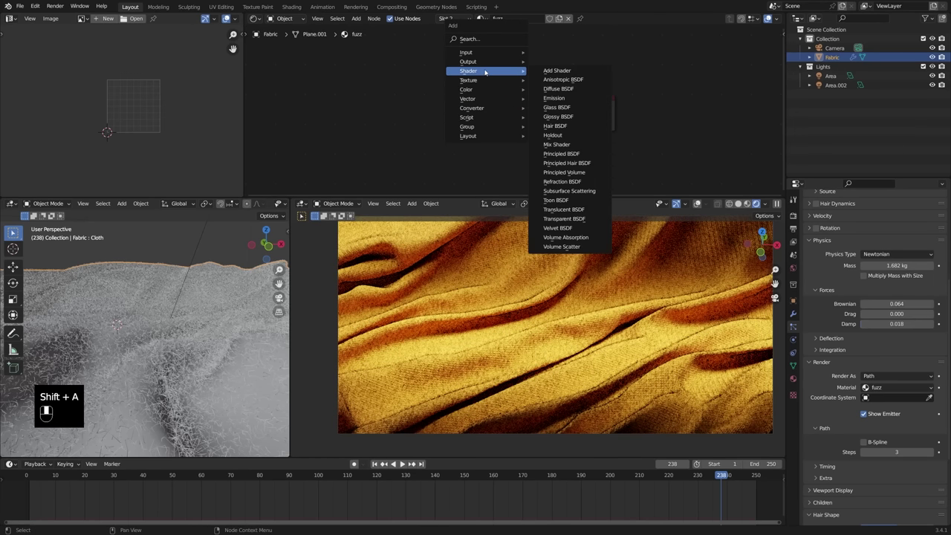
click(576, 167)
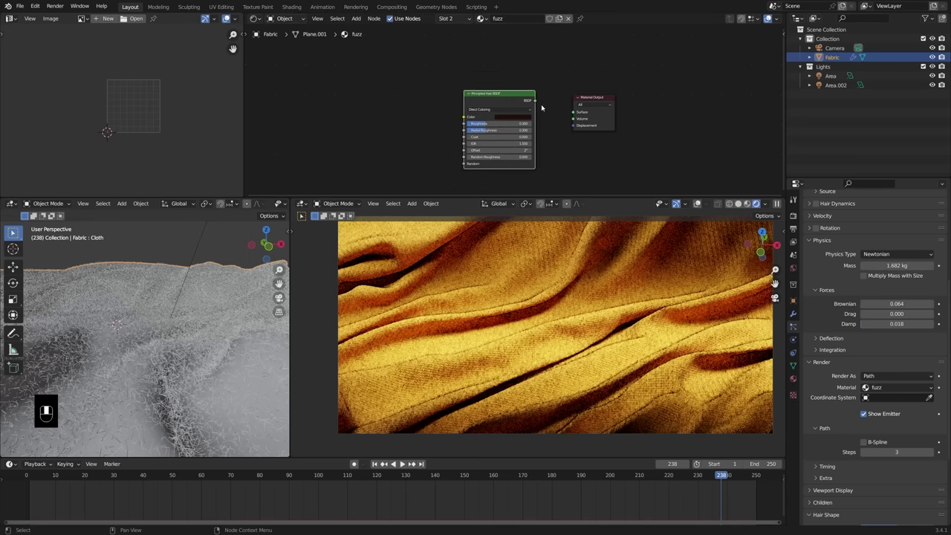
drag(534, 101, 565, 118)
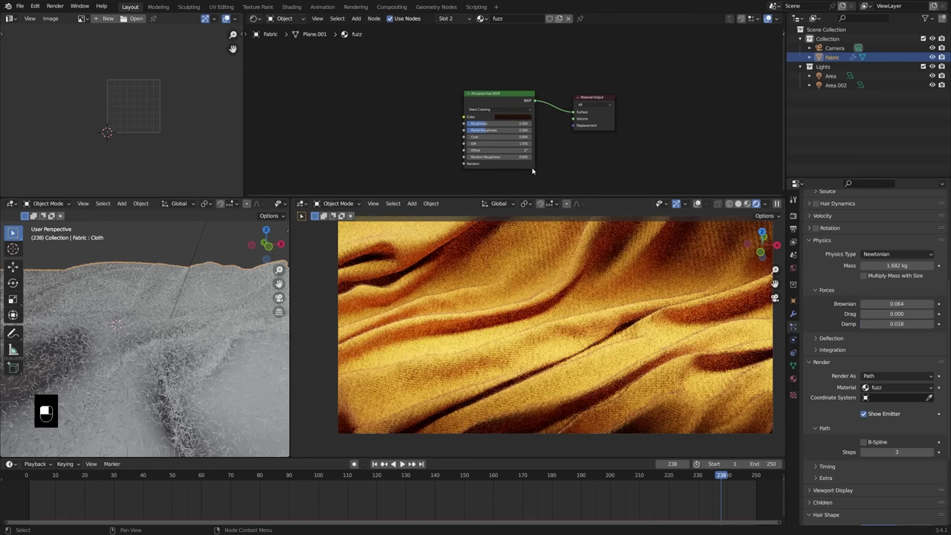
drag(503, 101, 518, 90)
scroll(568, 317, up, 3)
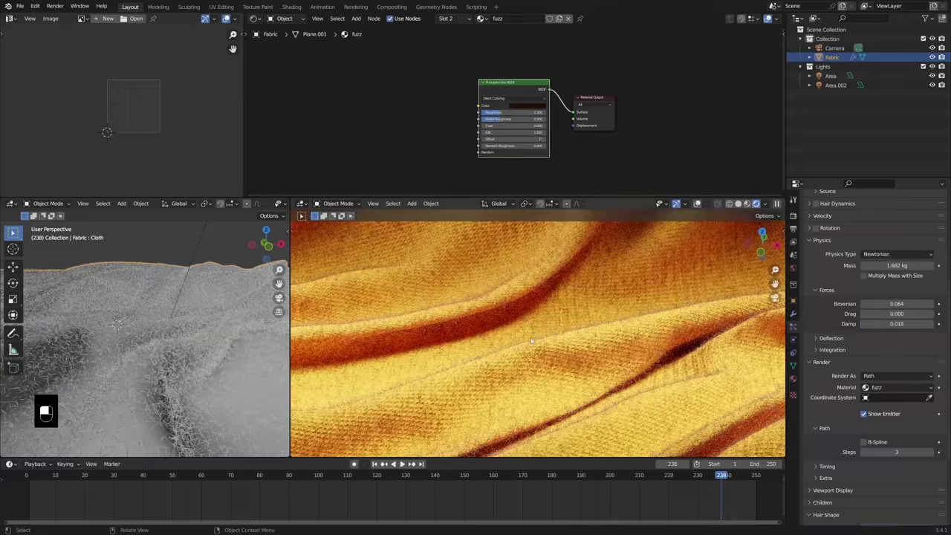
scroll(561, 311, up, 7)
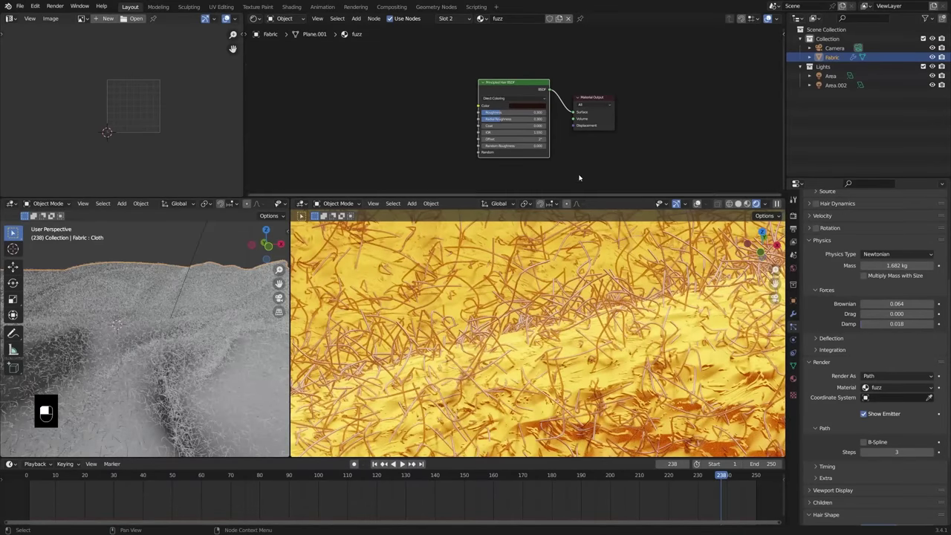
- Copy the orange Base Color of FABRIC_DERRKED into the Color of fuzz's Principled Hair BSDF
click(793, 378)
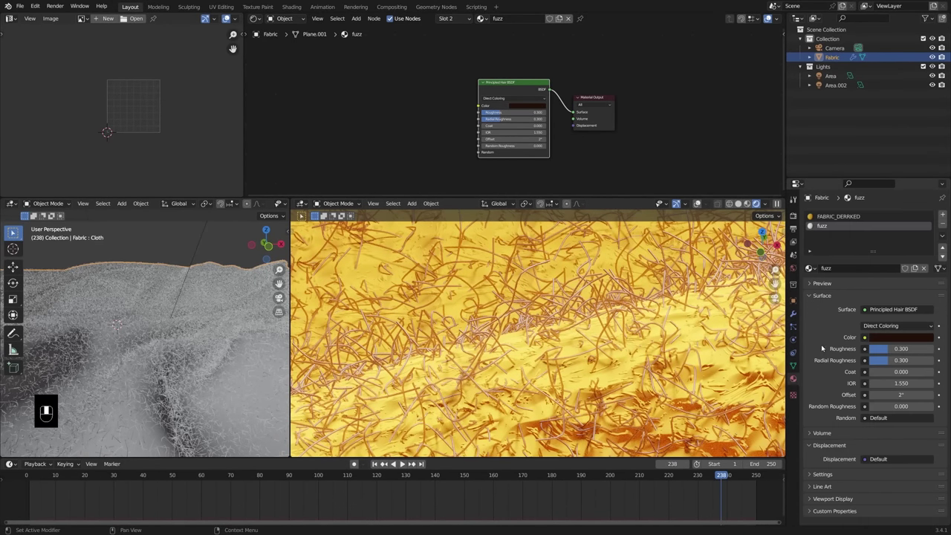
click(838, 216)
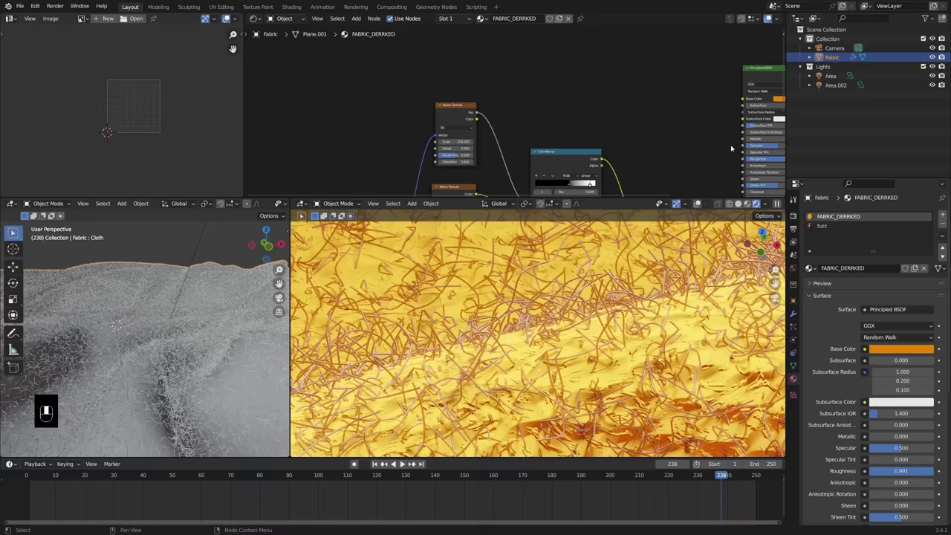
middle_drag(783, 140, 637, 140)
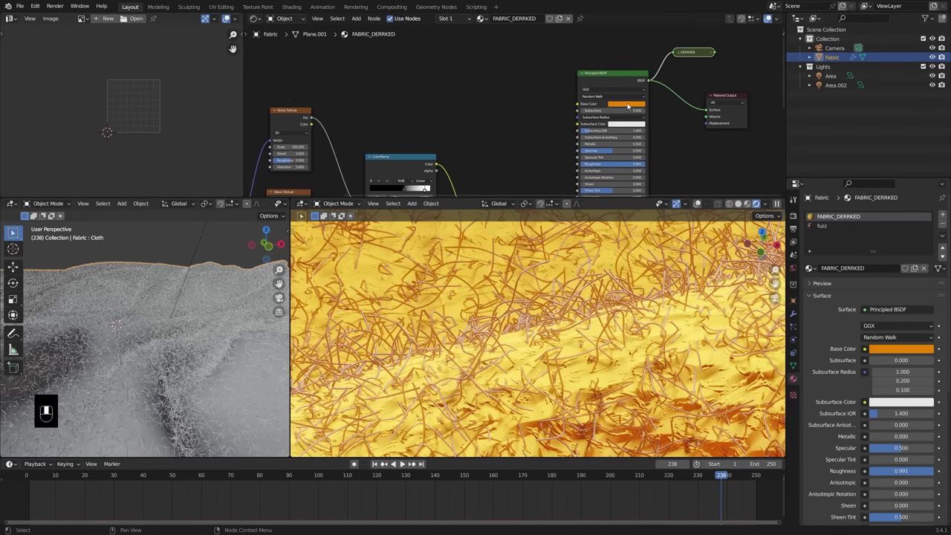
key(ctrl+c)
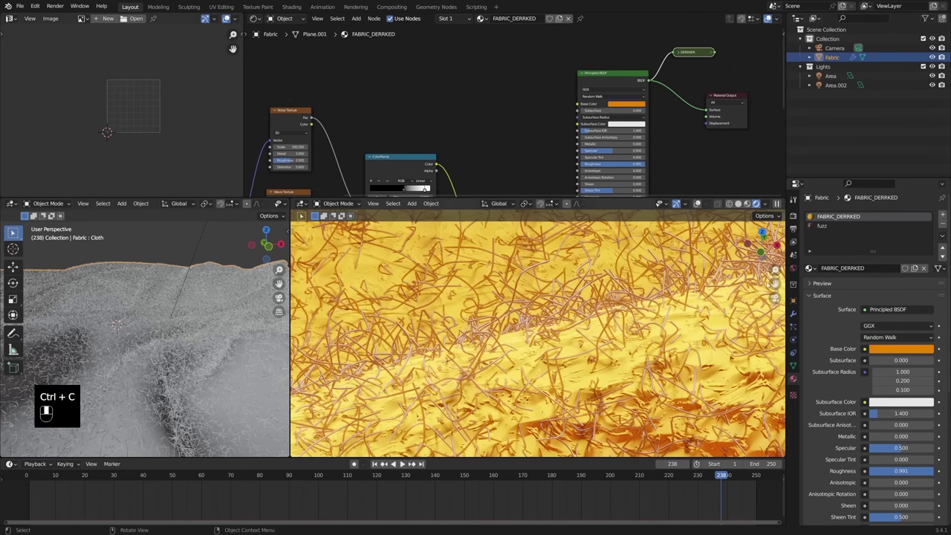
click(824, 226)
middle_drag(480, 121, 530, 127)
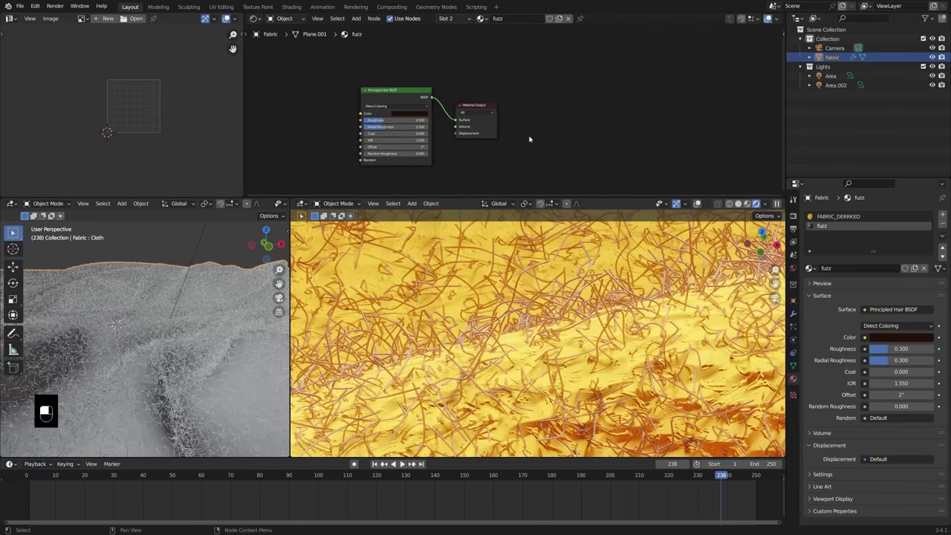
key(ctrl+v)
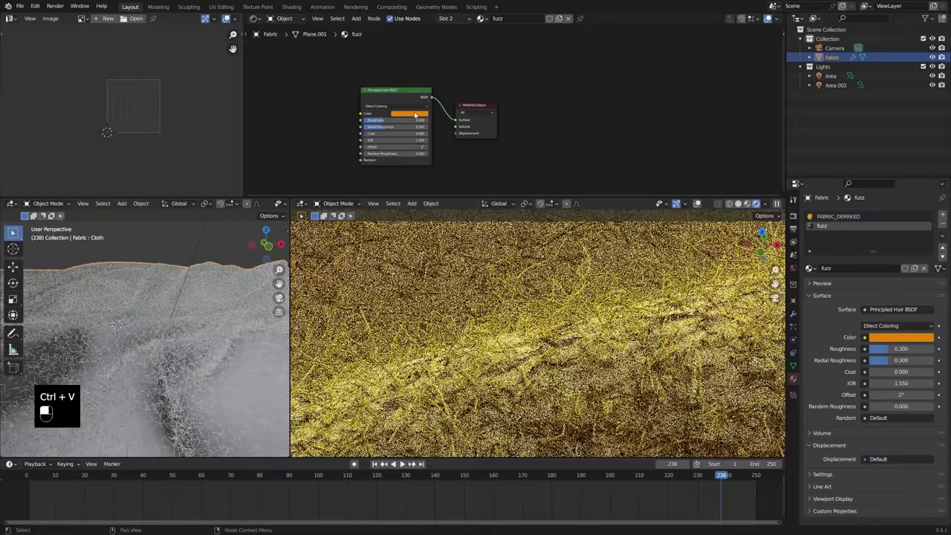
- Examine the recoloured fibres along the cloth folds, both up close and from a distance
scroll(583, 355, down, 4)
shift+middle_drag(583, 371, 554, 328)
scroll(571, 331, down, 2)
scroll(576, 349, up, 2)
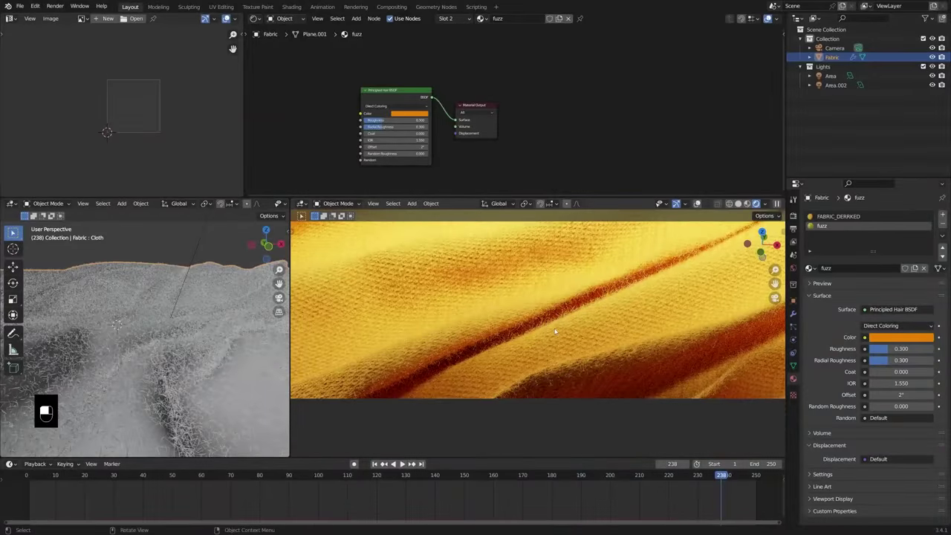
shift+middle_drag(499, 329, 520, 352)
scroll(554, 346, up, 10)
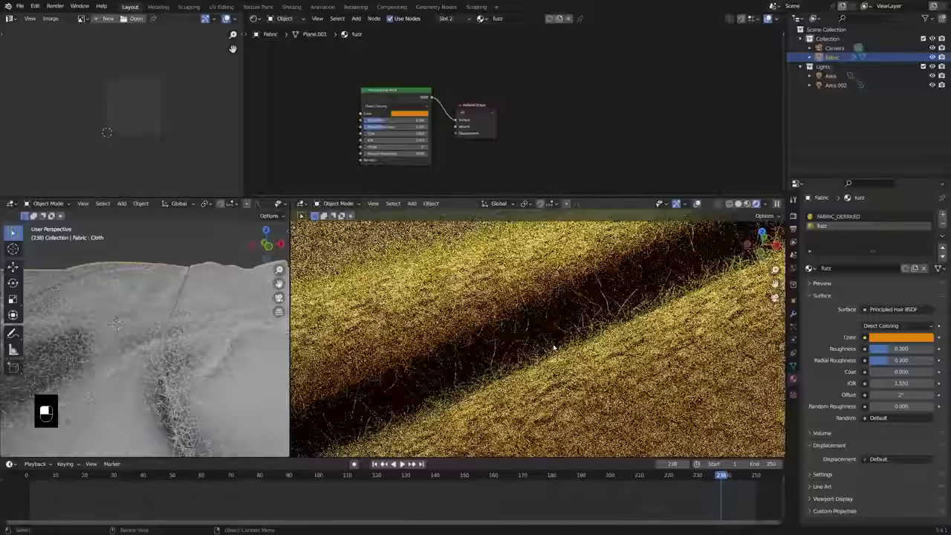
scroll(520, 351, up, 3)
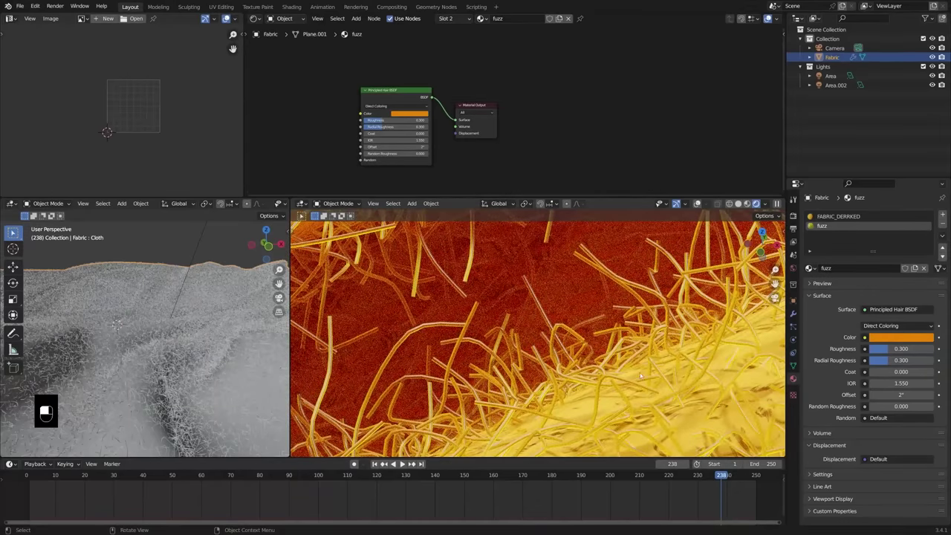
middle_drag(451, 141, 524, 138)
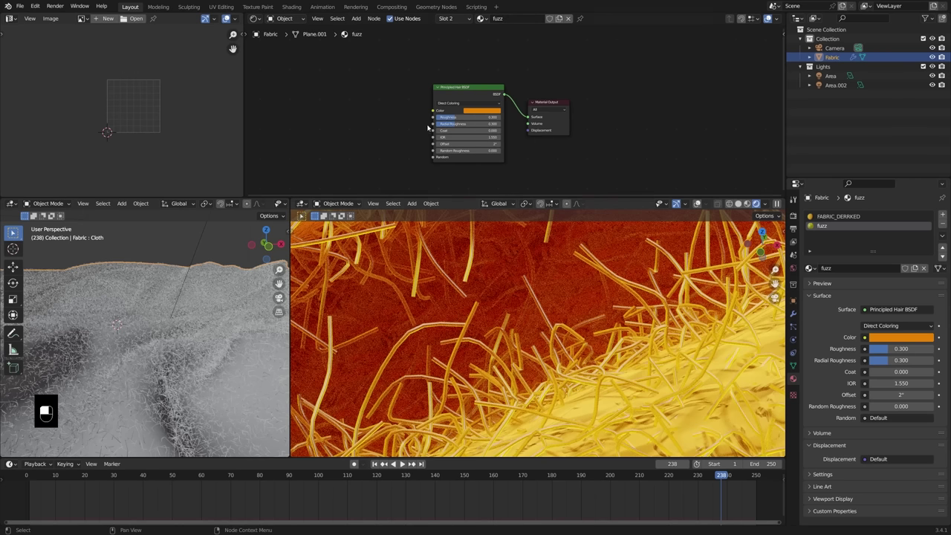
scroll(615, 297, down, 5)
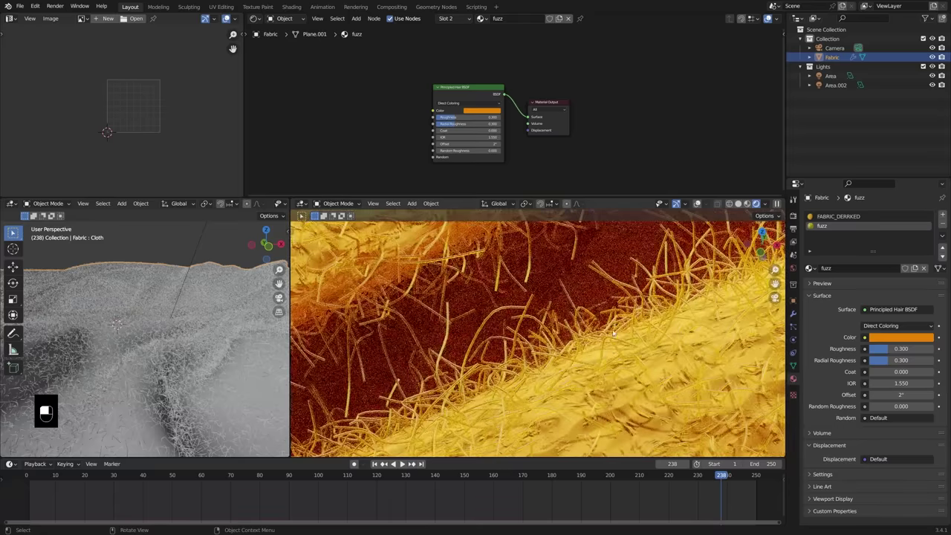
scroll(579, 248, up, 5)
scroll(579, 248, down, 5)
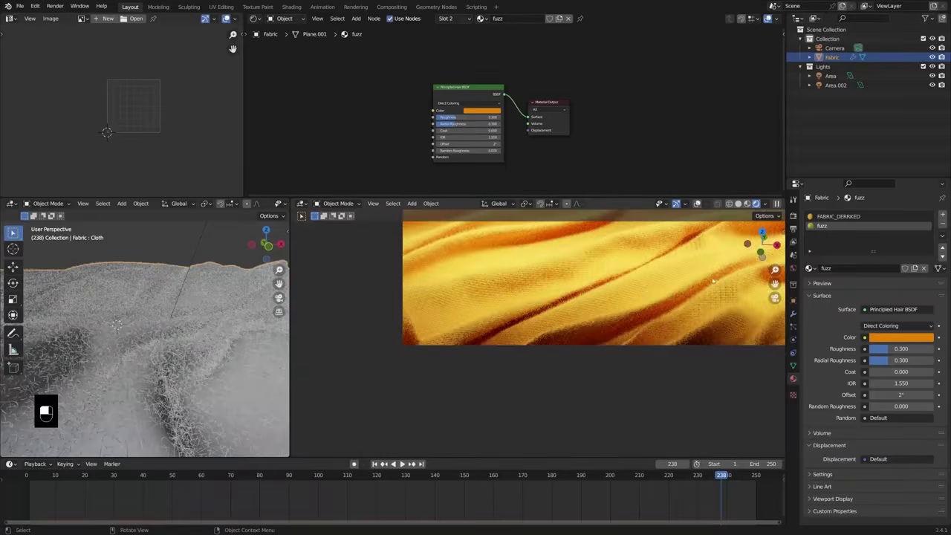
- Adjust the Coat of fuzz's Principled Hair BSDF, trying 1.000 and settling on 0.200
shift+middle_drag(711, 293, 659, 357)
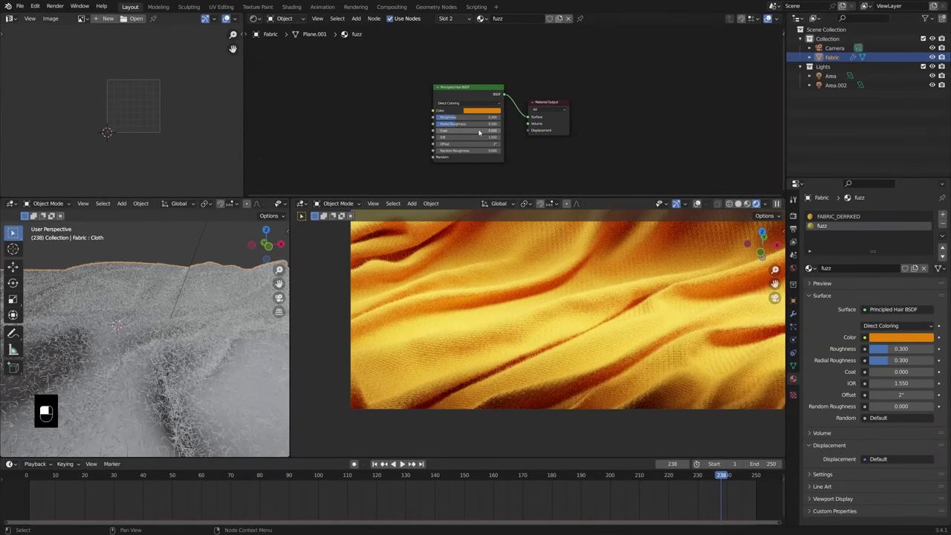
drag(468, 130, 519, 130)
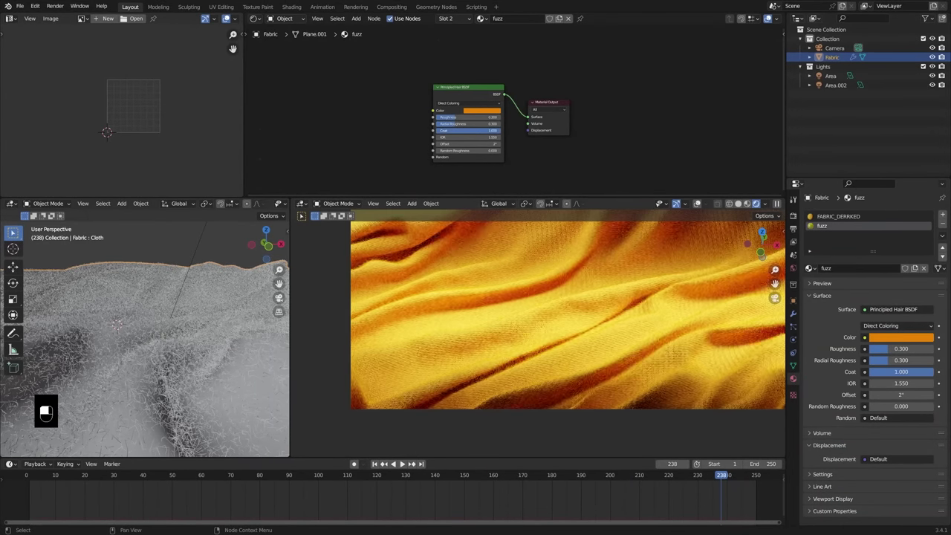
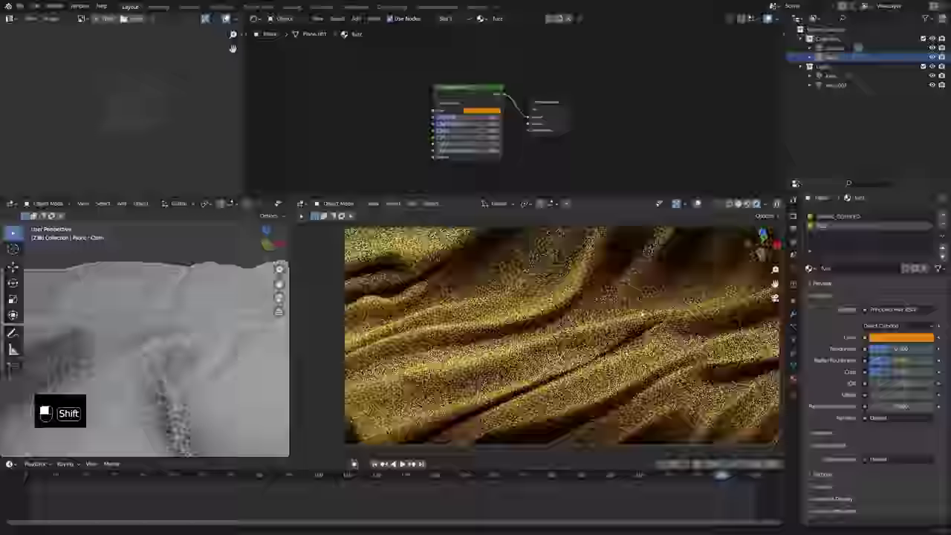
shift+middle_drag(608, 354, 603, 342)
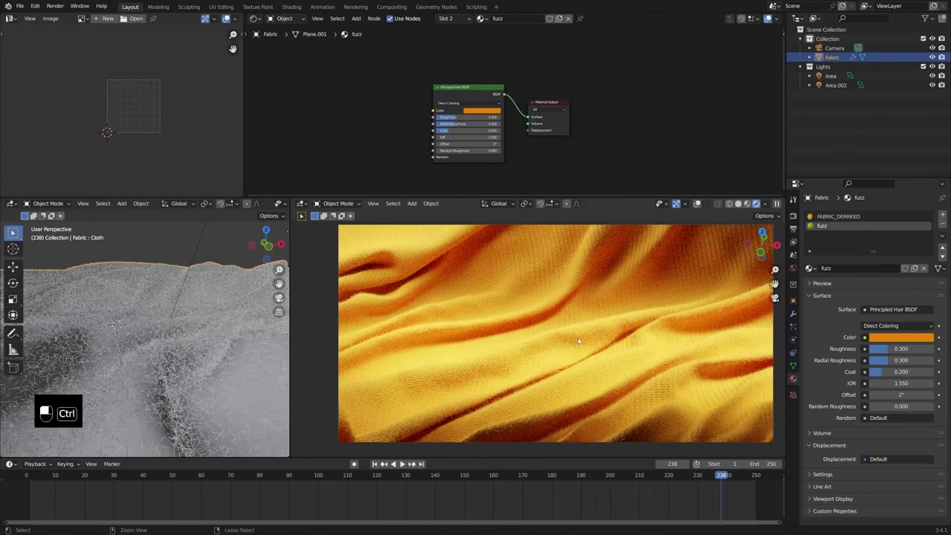
- Save the file, render the current frame, inspect the render enlarged and close the render window
key(ctrl+s)
key(ctrl+alt+space)
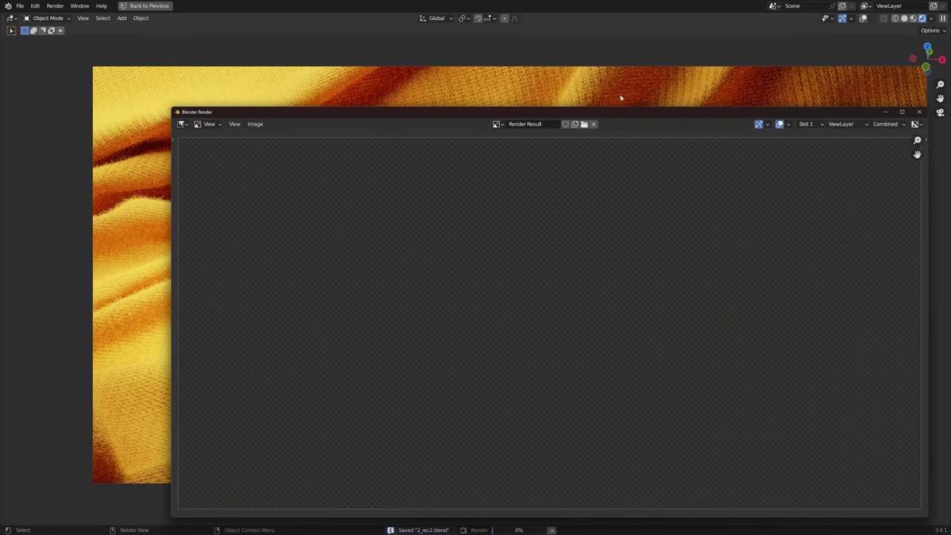
double_click(623, 113)
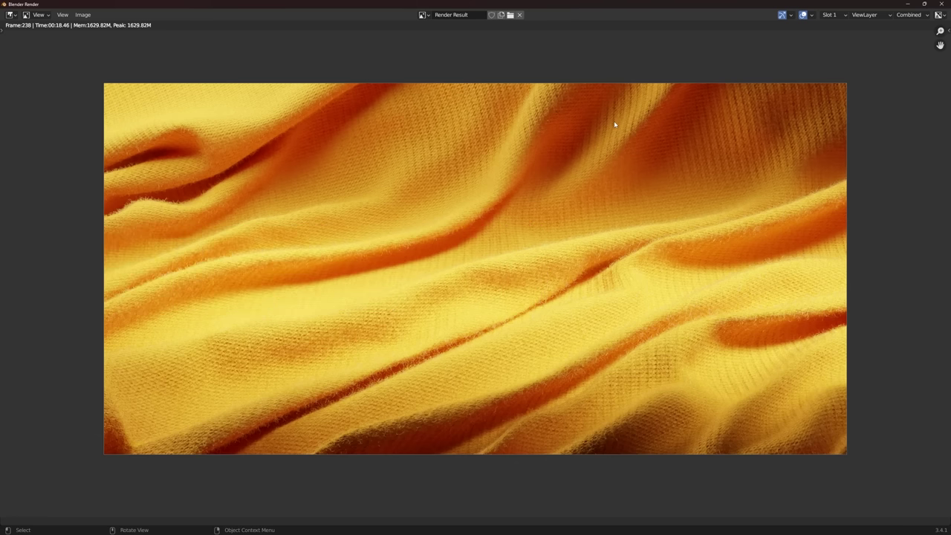
double_click(823, 5)
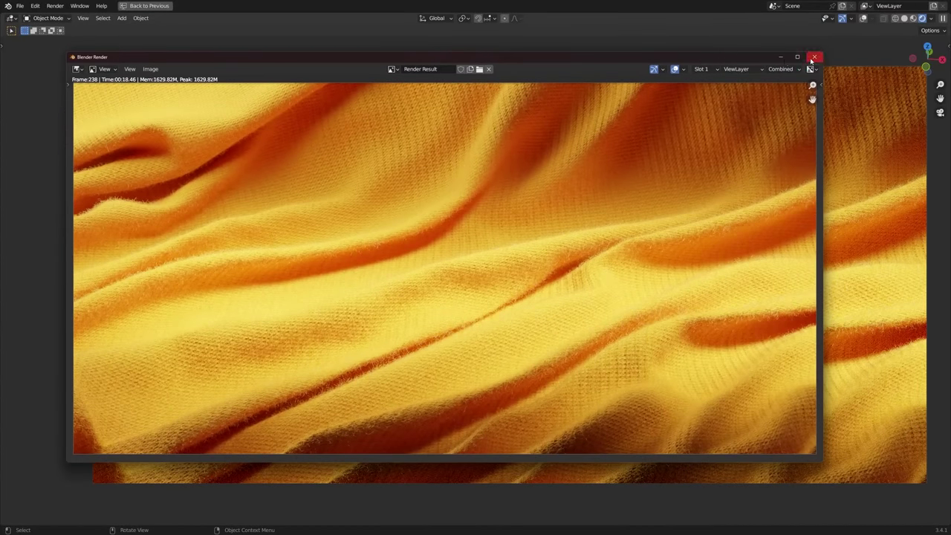
click(812, 58)
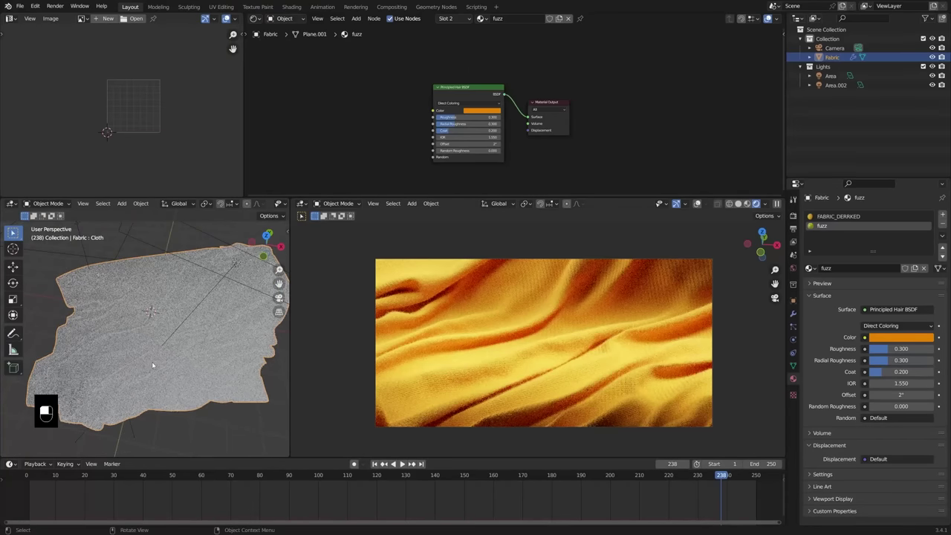
middle_drag(186, 327, 202, 298)
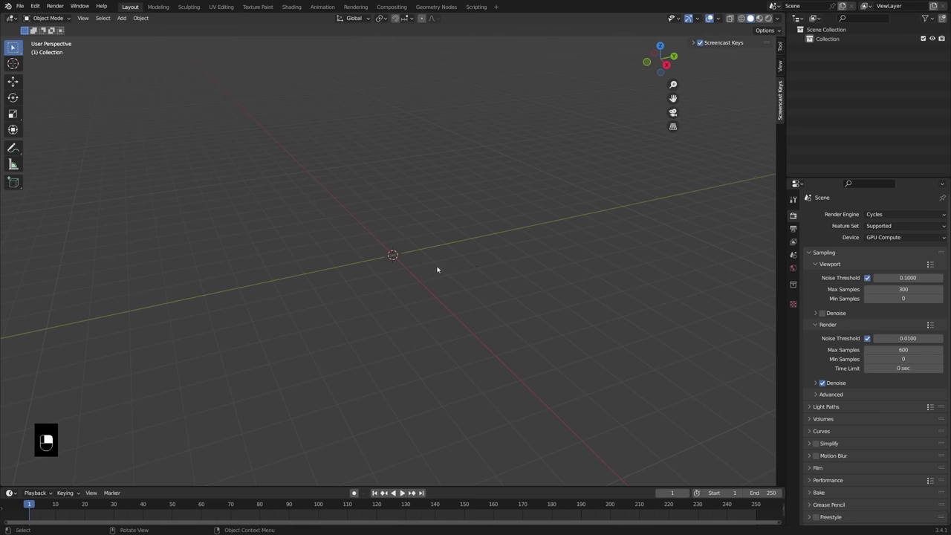
- Add a plane at the origin of the empty scene and scale its mesh up about 4.8 times
key(shift+a)
mouse_move(425, 130)
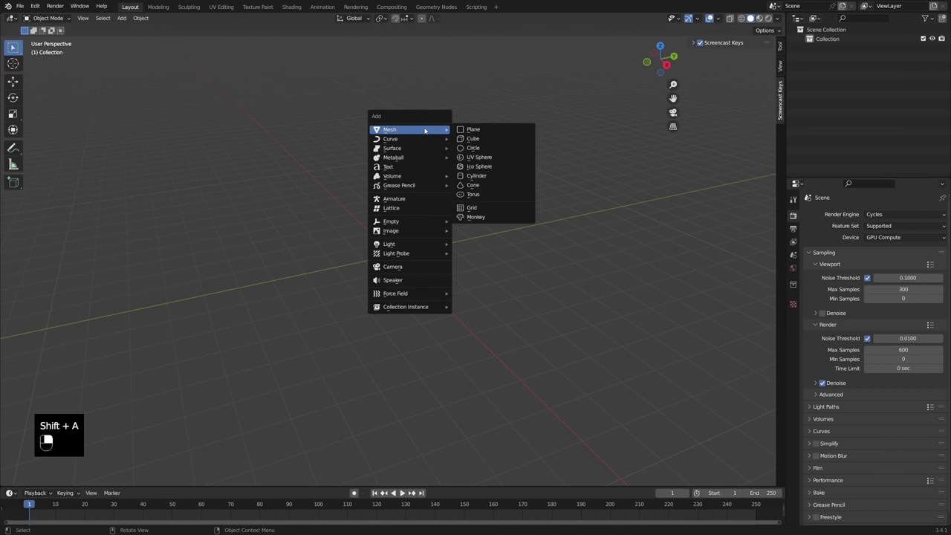
click(483, 131)
middle_drag(483, 131, 445, 259)
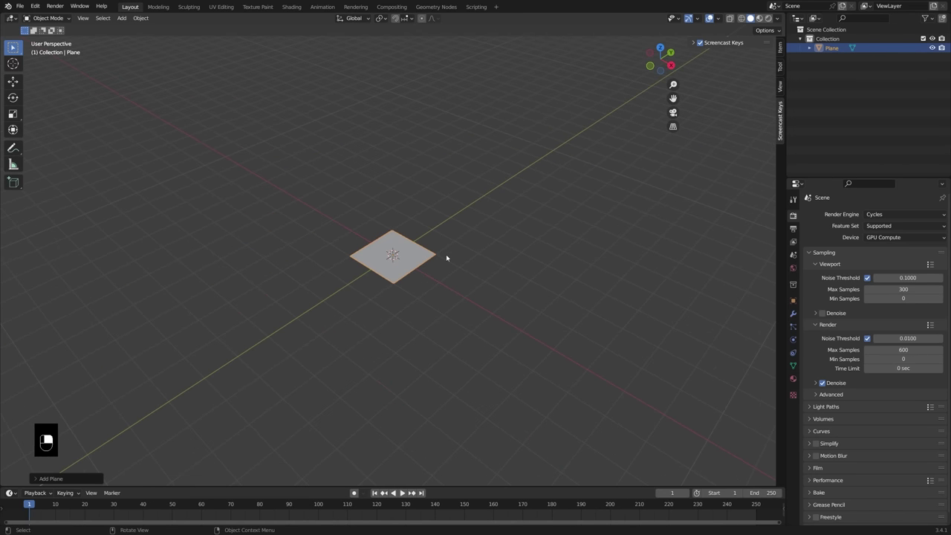
key(Tab)
key(s)
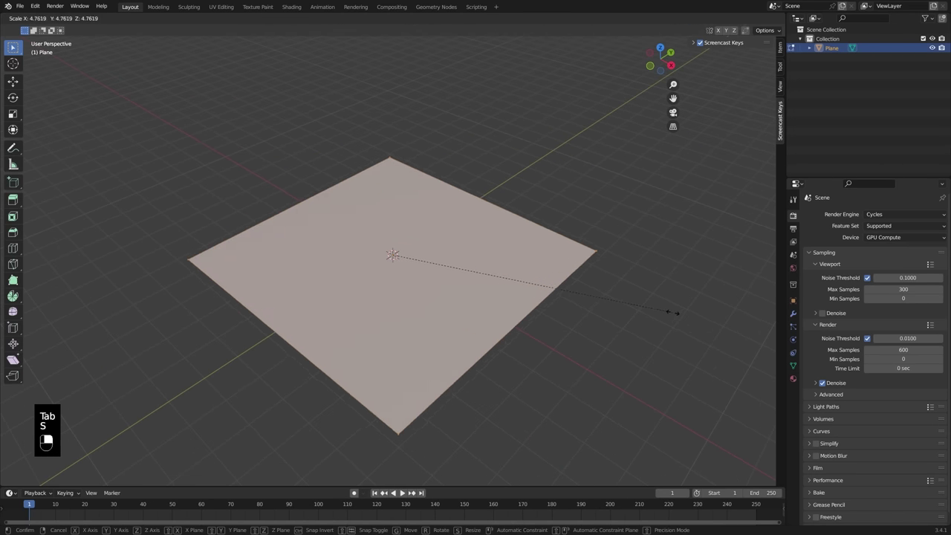
click(682, 314)
middle_drag(681, 314, 471, 319)
- Add a loop cut through the middle of the plane and bevel it into a narrow central strip
key(ctrl+r)
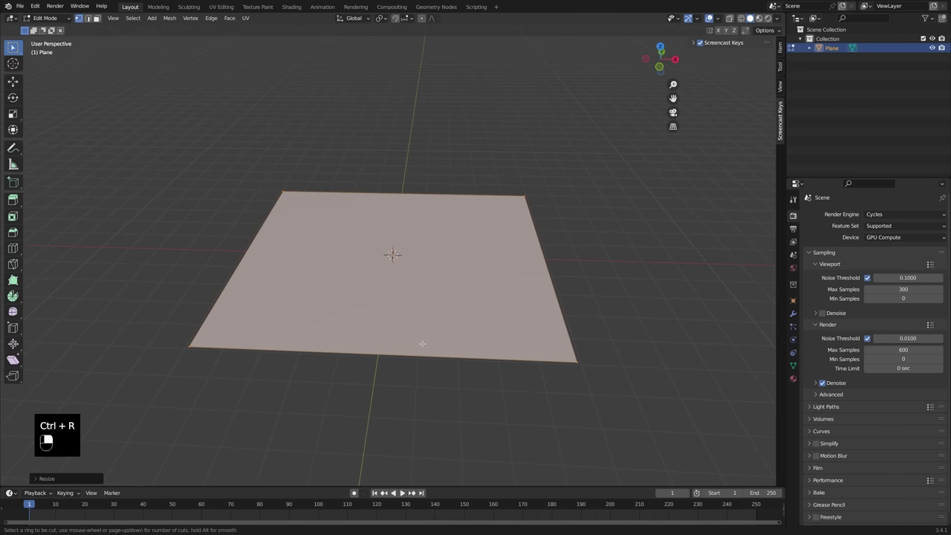
click(382, 351)
right_click(380, 352)
key(ctrl+b)
click(467, 333)
- Raise the large face on one side of the central strip about 1 m along Z to form a sloped step
key(3)
click(335, 278)
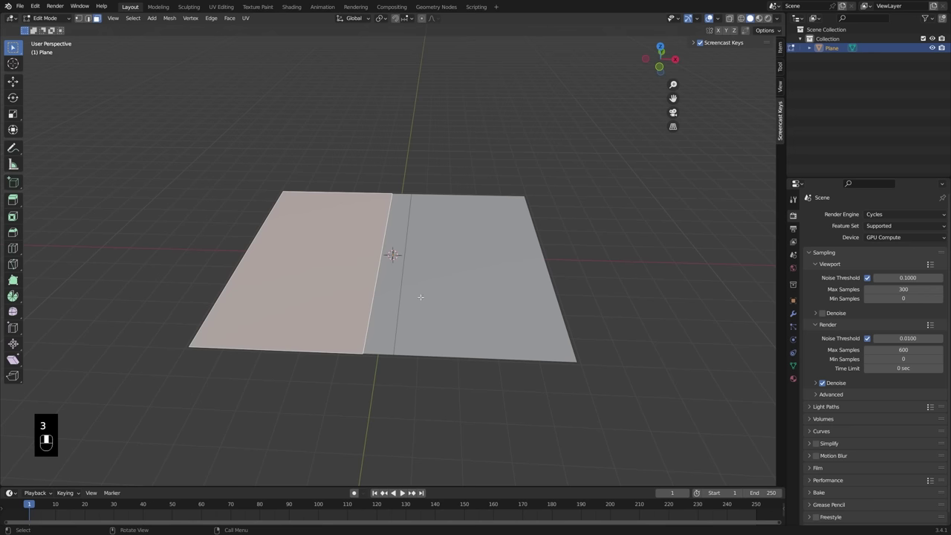
key(g)
key(z)
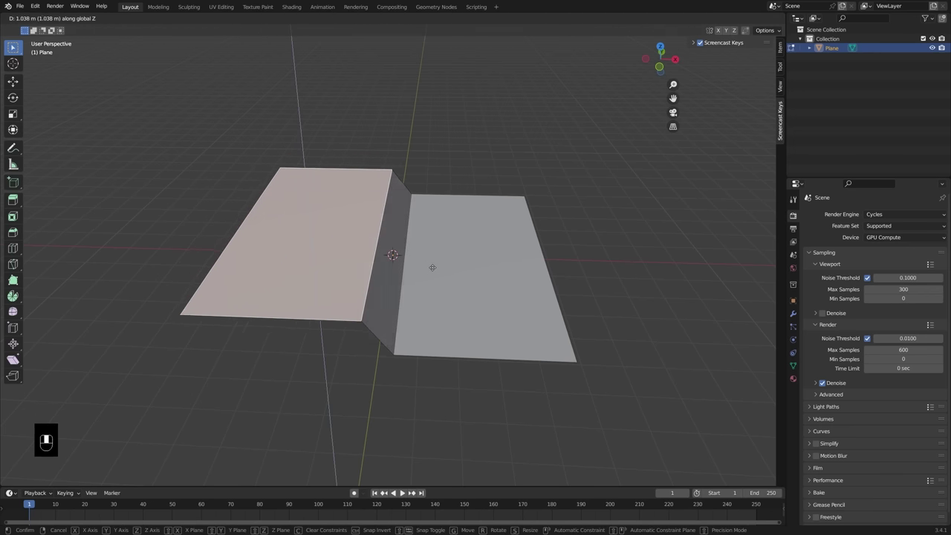
click(433, 265)
key(Tab)
middle_drag(457, 291, 422, 259)
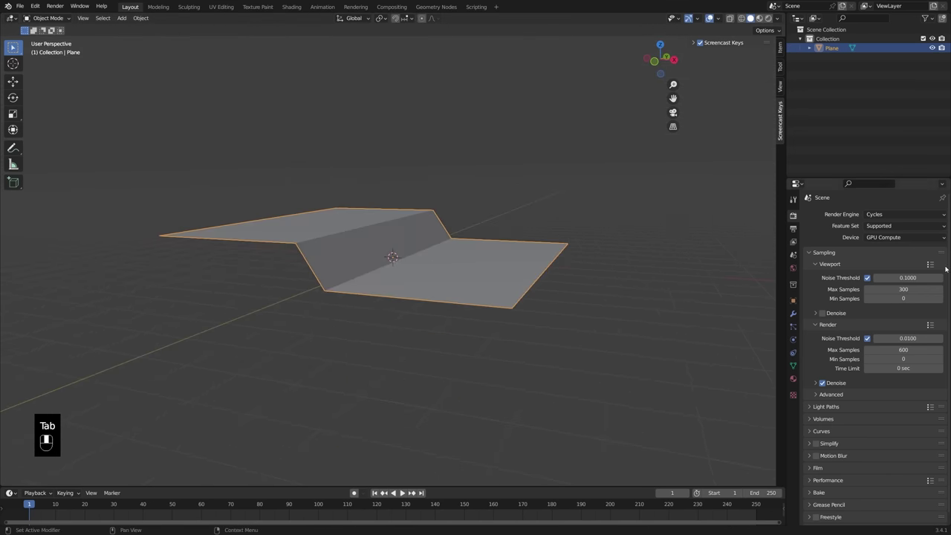
- Add a Bevel modifier with 6 segments and a 0.38 m amount to the stepped plane, and shade it smooth
click(793, 313)
click(874, 217)
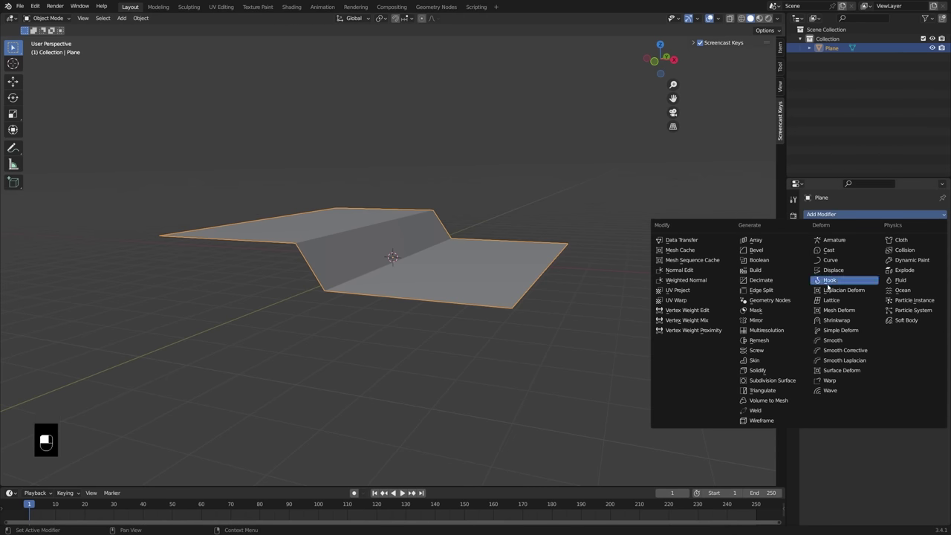
click(765, 250)
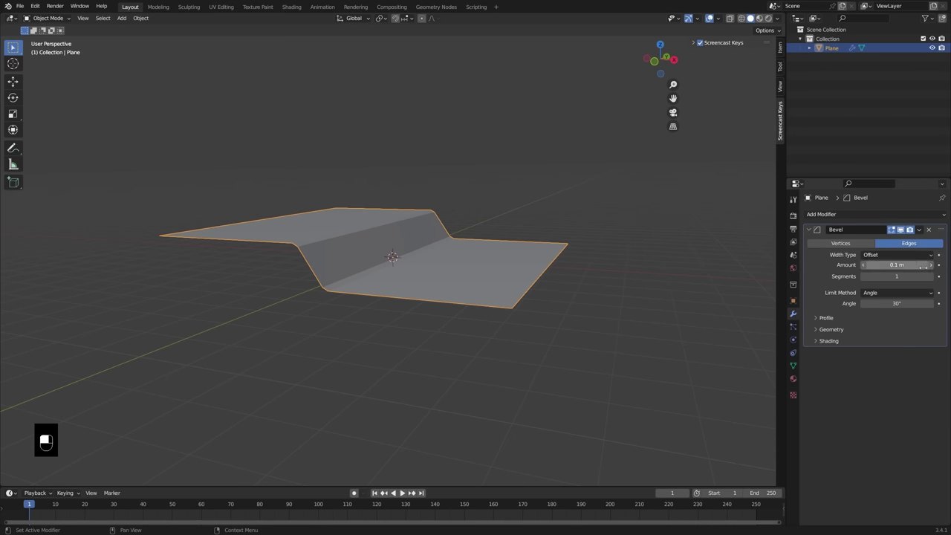
click(931, 277)
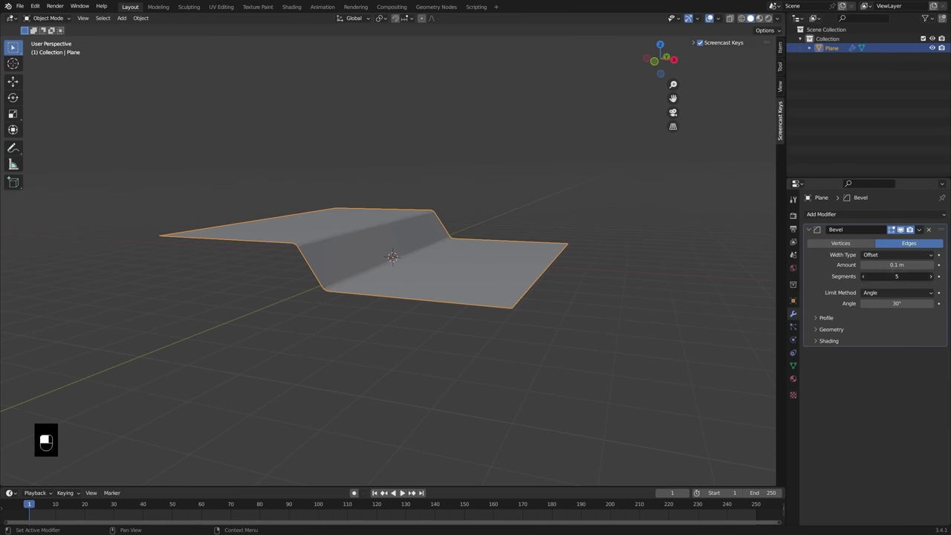
click(931, 277)
mouse_move(897, 265)
mouse_down()
mouse_move(925, 265)
mouse_move(878, 265)
mouse_up()
middle_drag(577, 250, 421, 295)
right_click(421, 295)
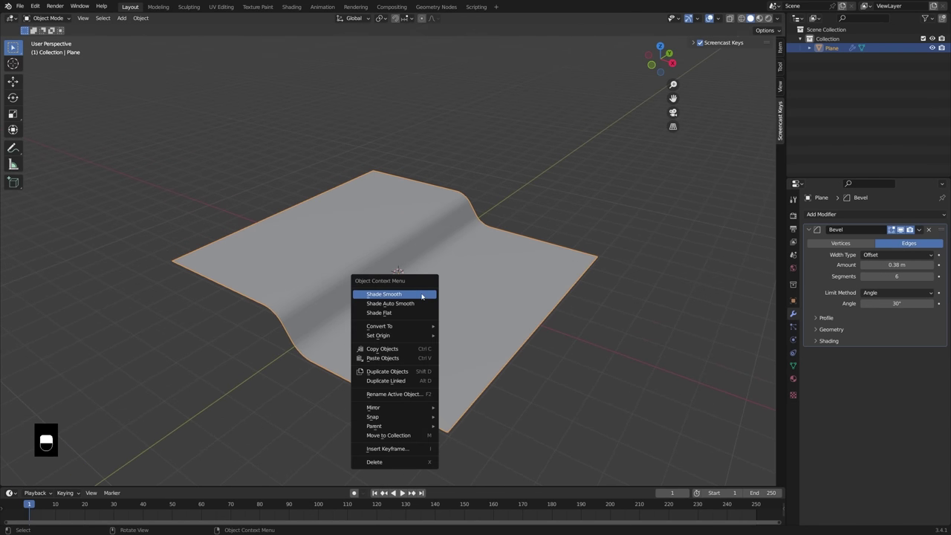
click(422, 294)
- Add a second plane and move it up along Z above the stepped plane
key(shift+a)
mouse_move(422, 297)
click(454, 293)
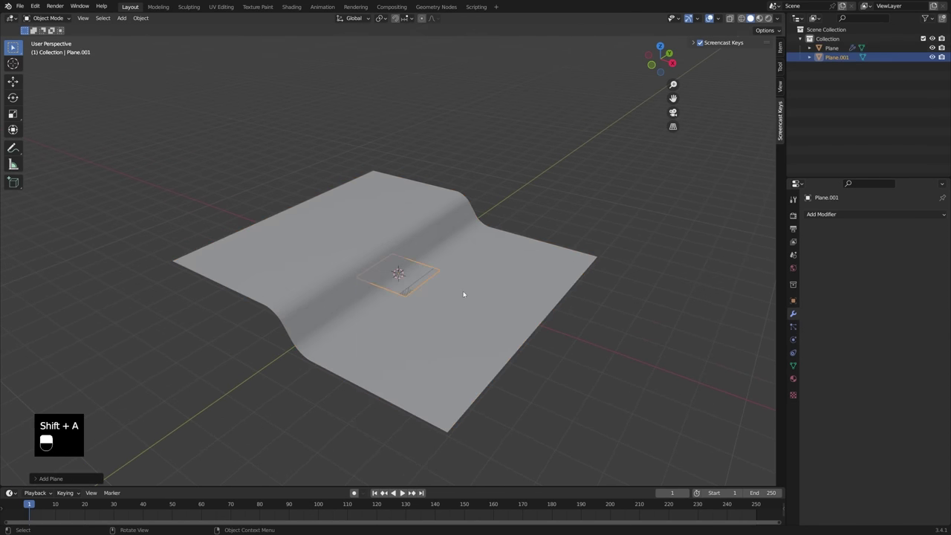
key(g)
key(z)
click(421, 265)
- Scale the second plane's mesh up about 4.6 times so it covers the stepped plane
key(Tab)
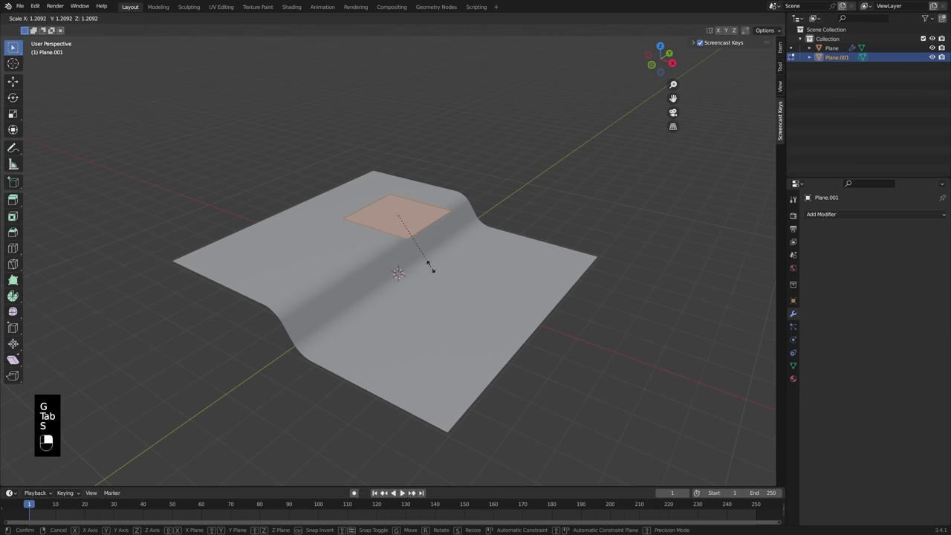
key(s)
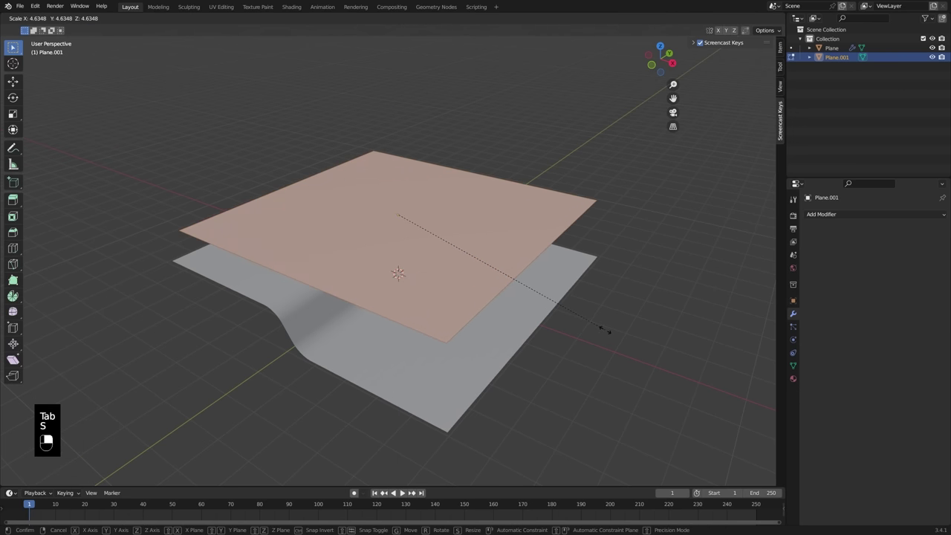
click(614, 331)
key(Tab)
key(Tab)
- Subdivide the upper plane repeatedly into a dense grid and return to Object Mode
middle_drag(603, 324, 459, 402)
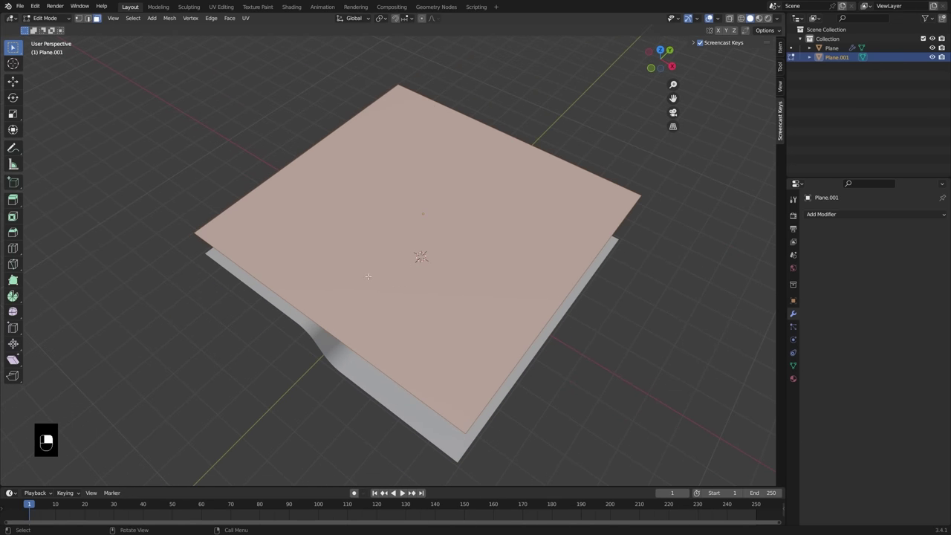
right_click(440, 222)
click(440, 221)
middle_drag(450, 278, 453, 266)
key(shift+r)
key(shift+r)
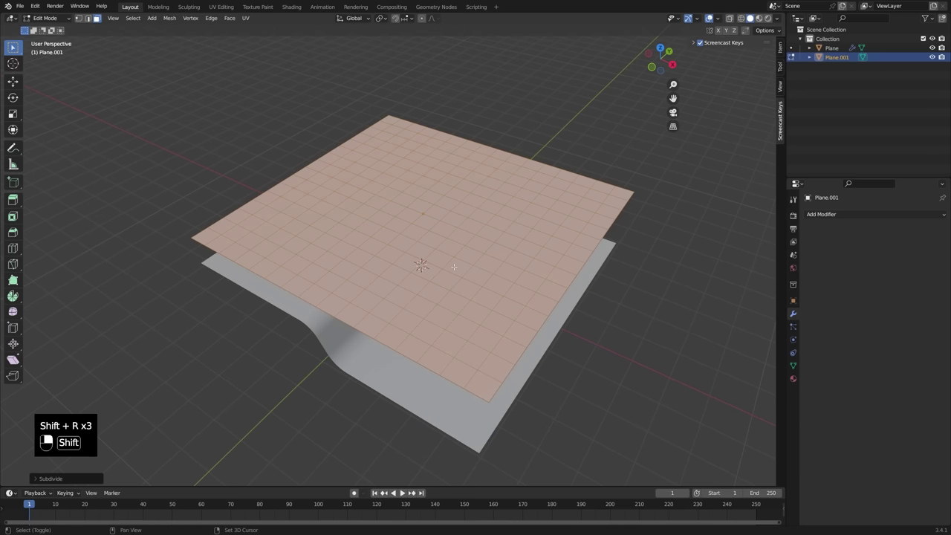
key(shift+r)
mouse_move(453, 266)
middle_down()
mouse_move(535, 238)
mouse_move(483, 260)
mouse_move(439, 301)
mouse_move(462, 260)
mouse_move(451, 258)
middle_up()
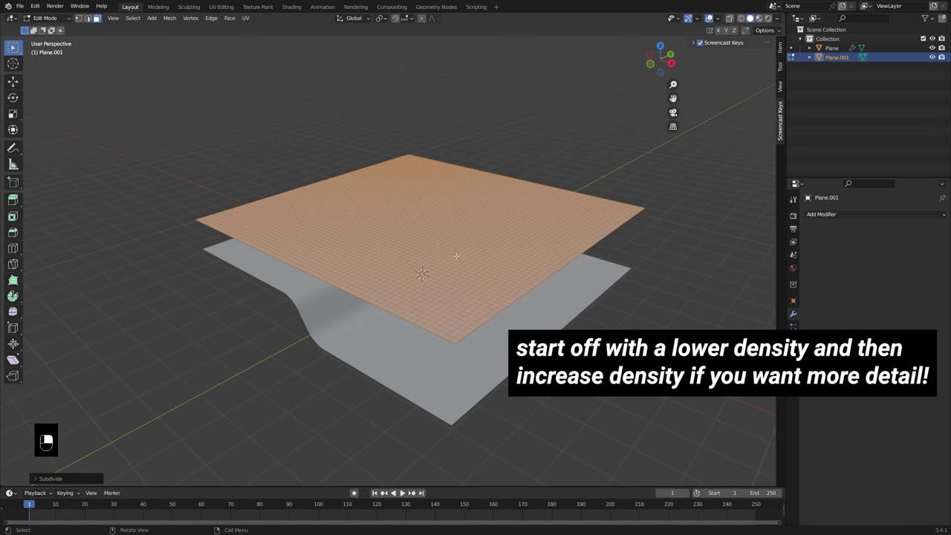
key(Tab)
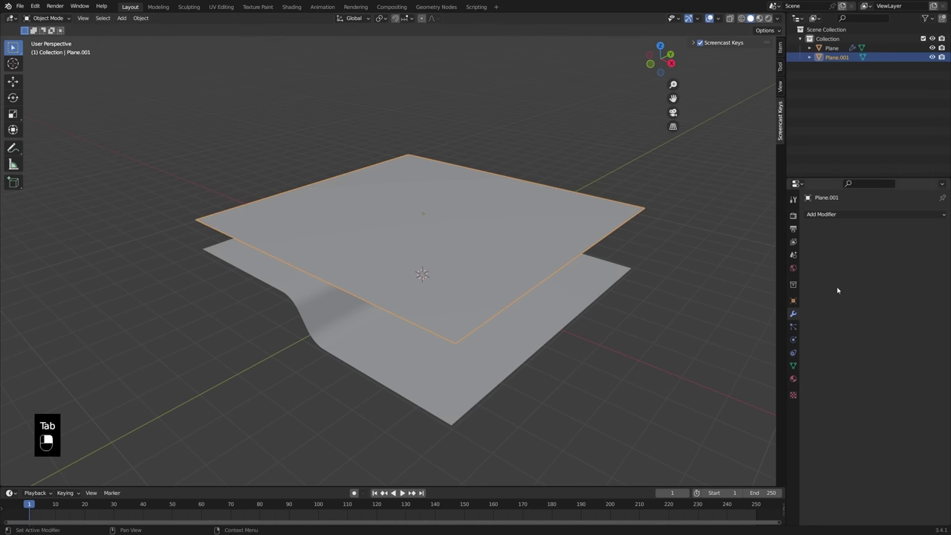
- Give the upper plane Cloth physics and the stepped plane Collision physics
click(792, 340)
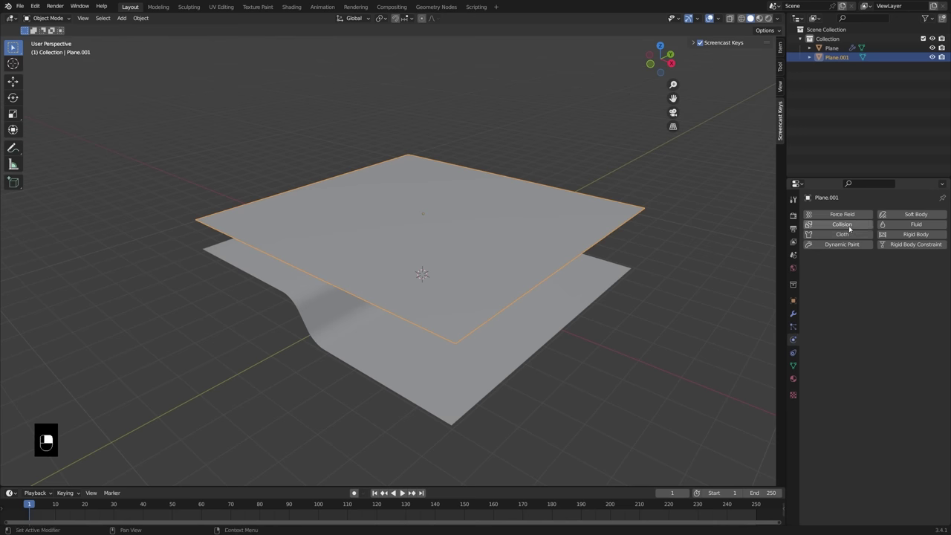
click(843, 235)
click(594, 299)
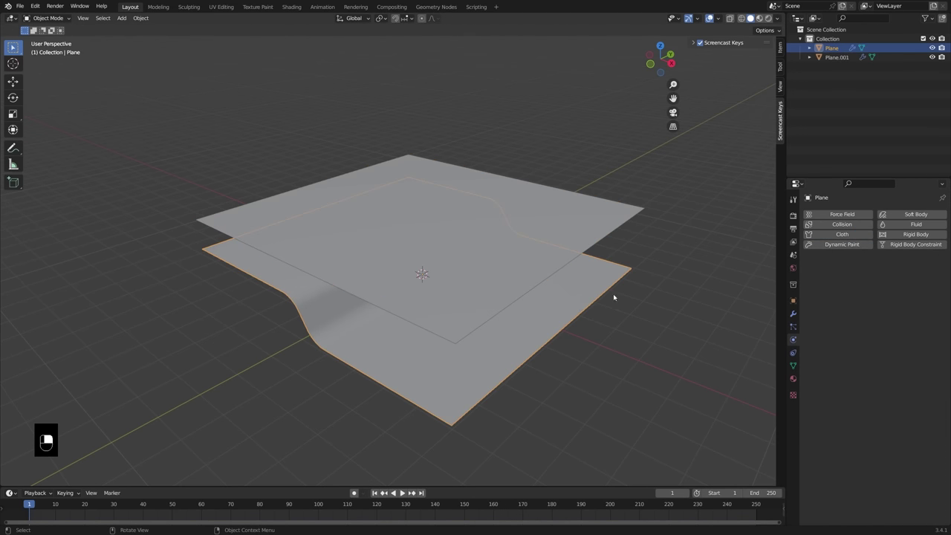
click(823, 225)
- Play the cloth simulation to check how the upper plane falls onto the stepped plane
key(space)
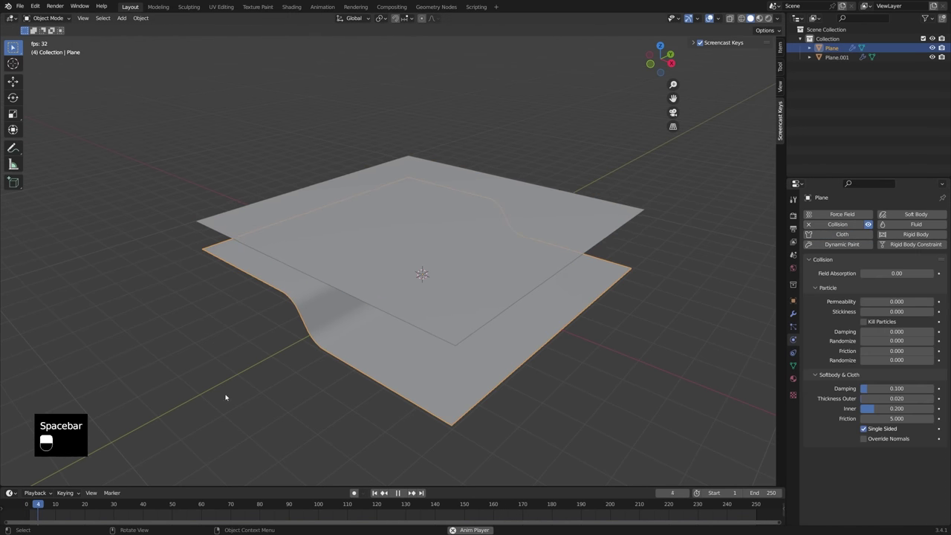
mouse_move(237, 392)
middle_down()
mouse_move(299, 382)
mouse_move(272, 376)
mouse_move(283, 366)
mouse_move(223, 373)
mouse_move(218, 386)
mouse_move(281, 374)
mouse_move(233, 385)
middle_up()
key(space)
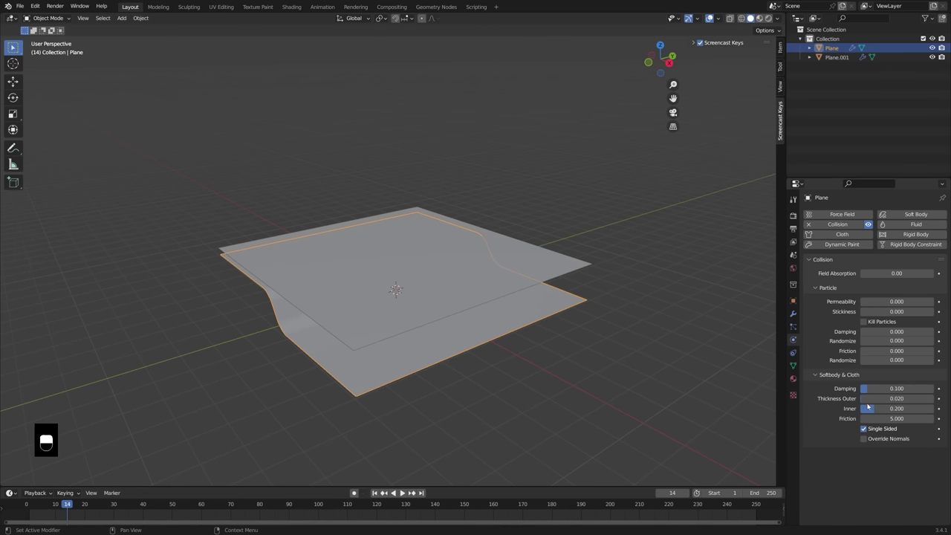
- Set the stepped plane's Softbody & Cloth collision Friction to 69 and replay the simulation to check the cloth's sliding
drag(891, 418, 910, 418)
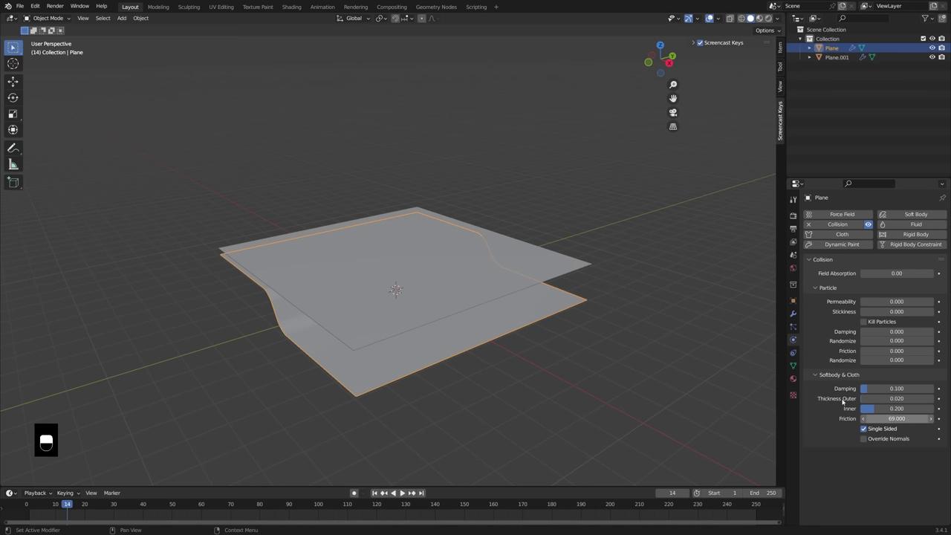
key(space)
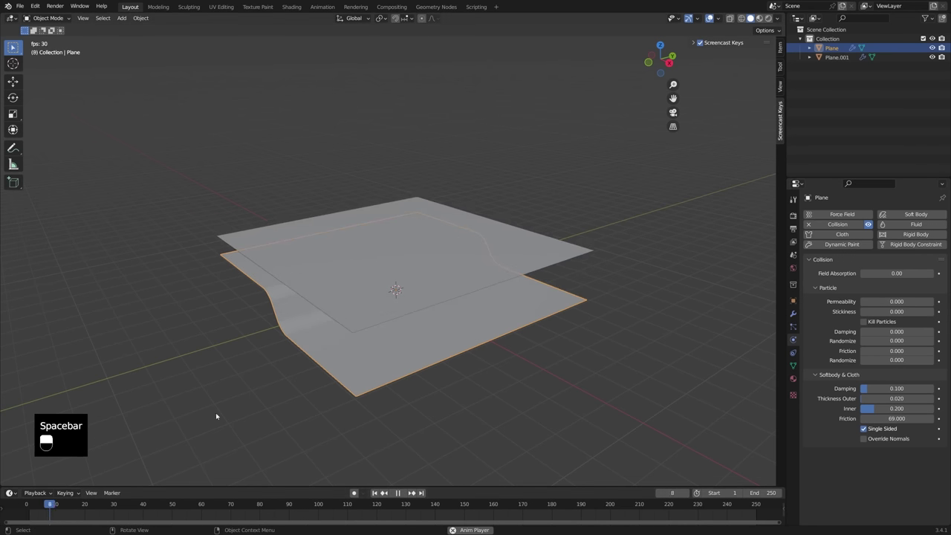
middle_drag(504, 271, 471, 291)
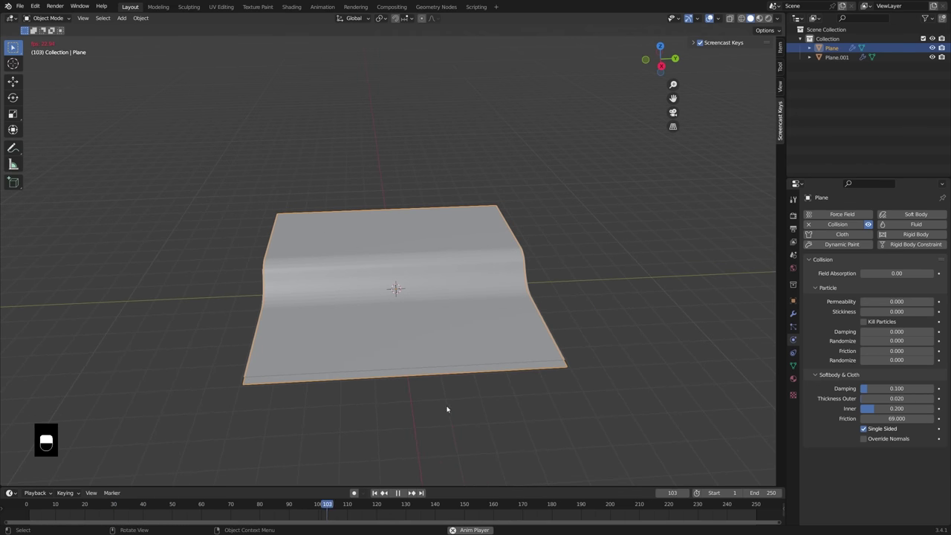
key(space)
mouse_move(475, 360)
middle_down()
mouse_move(445, 375)
mouse_move(474, 377)
middle_up()
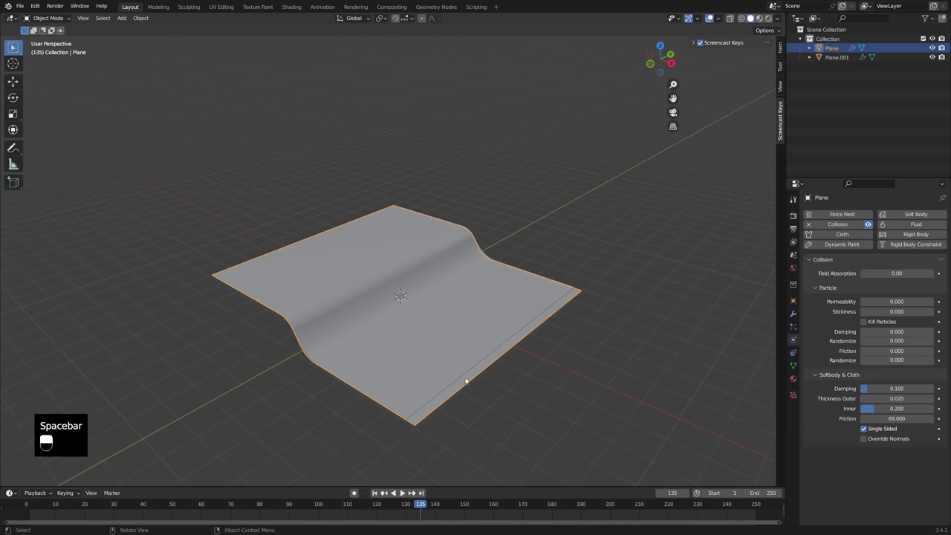
- Return to the start of the timeline, select the upper cloth plane and play its simulation to frame 46
key(shift+Left)
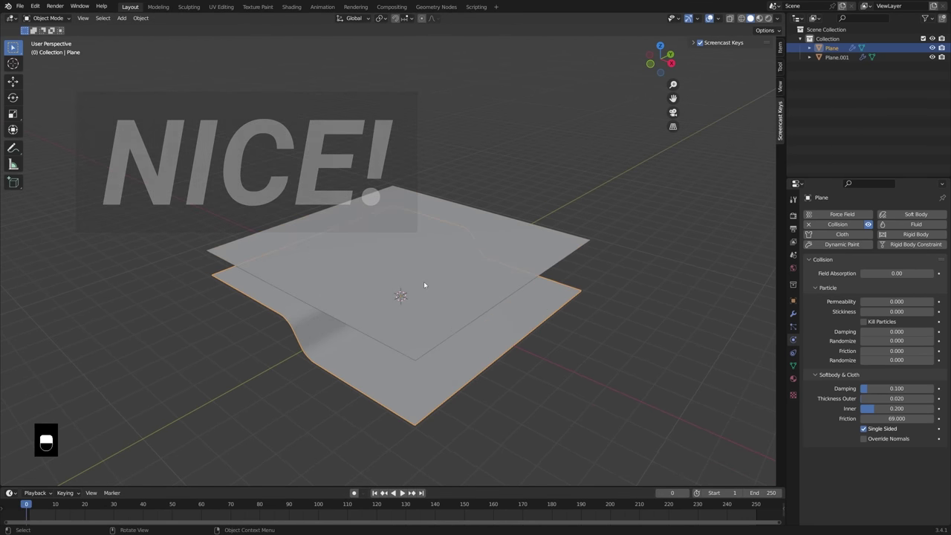
click(424, 284)
middle_drag(424, 284, 435, 333)
key(space)
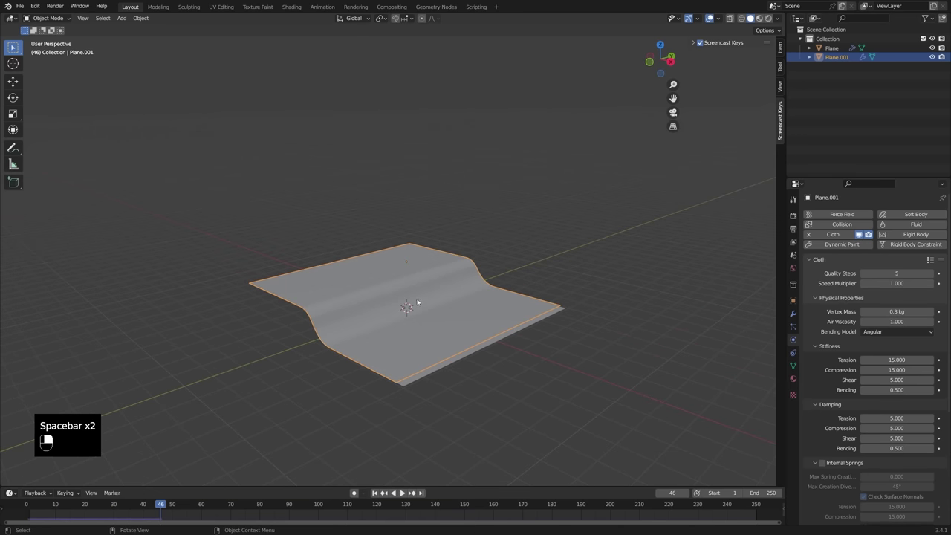
middle_drag(417, 303, 459, 300)
- Try to move and rotate the cloth plane midway through the simulation at frame 46
key(g)
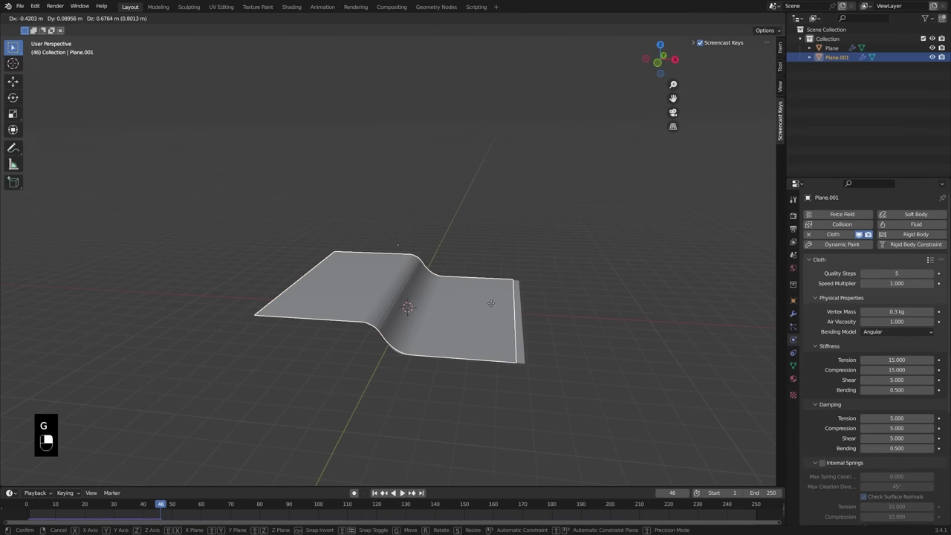
right_click(529, 268)
key(r)
right_click(520, 231)
key(g)
right_click(419, 297)
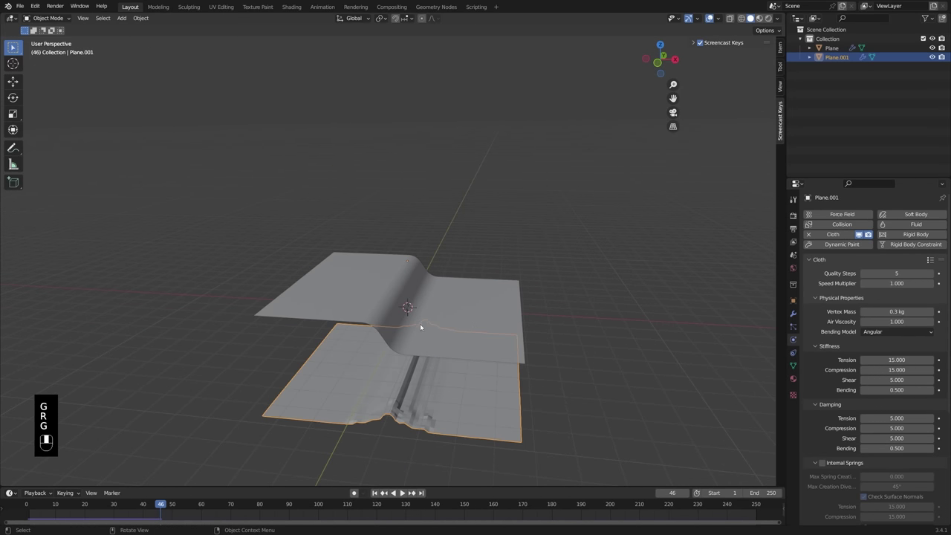
- At frame 0, tilt the cloth plane upright, raised above the stepped plane and turned about the global Z axis
click(18, 505)
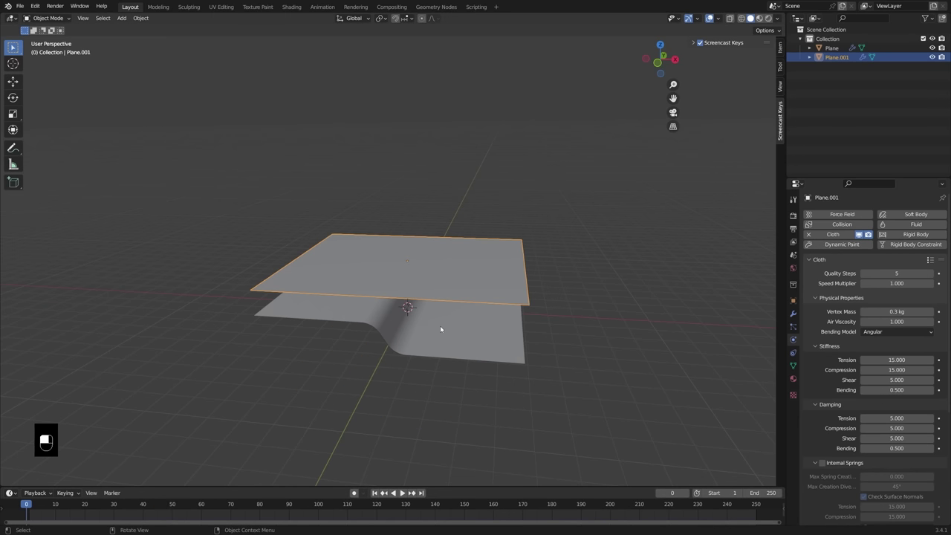
key(r)
key(r)
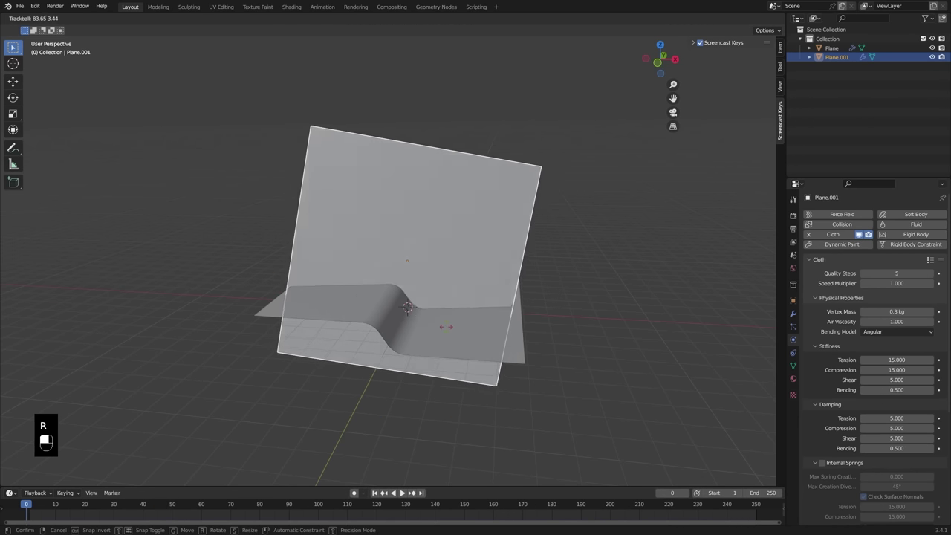
click(445, 329)
key(g)
key(r)
click(538, 180)
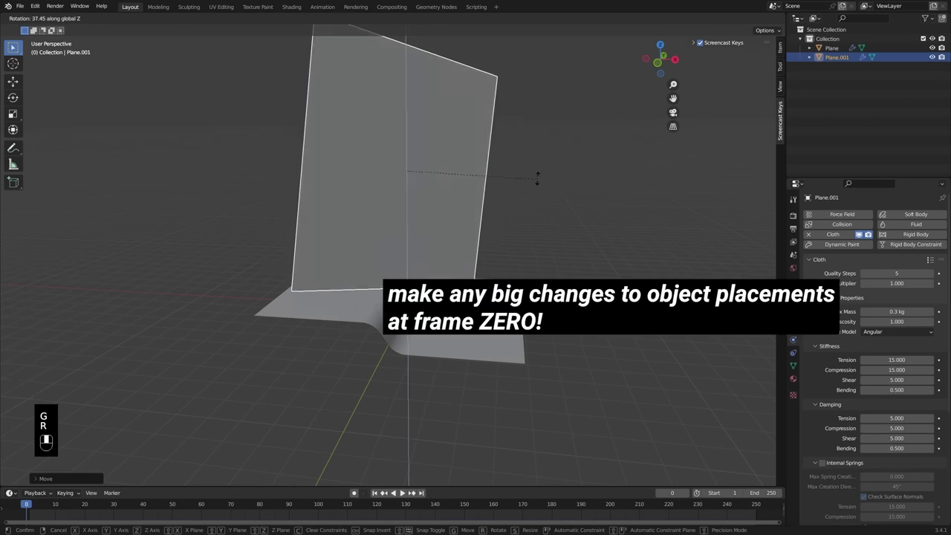
- Play the simulation to check how the upright cloth falls, and return to frame 0
middle_drag(530, 176, 626, 161)
middle_drag(424, 186, 210, 449)
key(space)
key(space)
click(24, 509)
- Rotate the cloth plane further from several view angles, including about the Z axis, to vary how it lands
key(r)
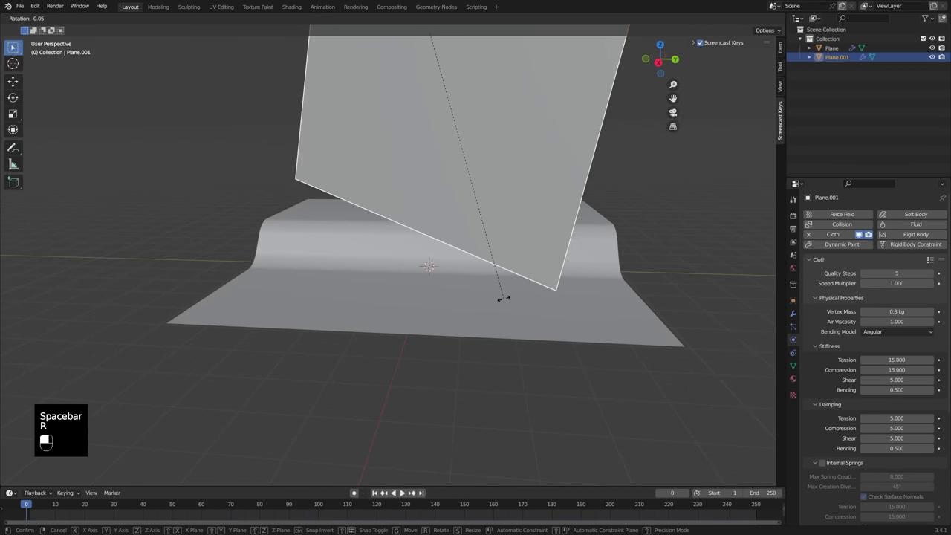
click(443, 322)
middle_drag(443, 322, 644, 286)
key(r)
click(643, 238)
middle_drag(643, 238, 550, 338)
key(r)
key(z)
click(596, 269)
- Simulate the fall to frame 109 and shade the crumpled cloth smooth
key(space)
key(space)
right_click(459, 301)
click(459, 301)
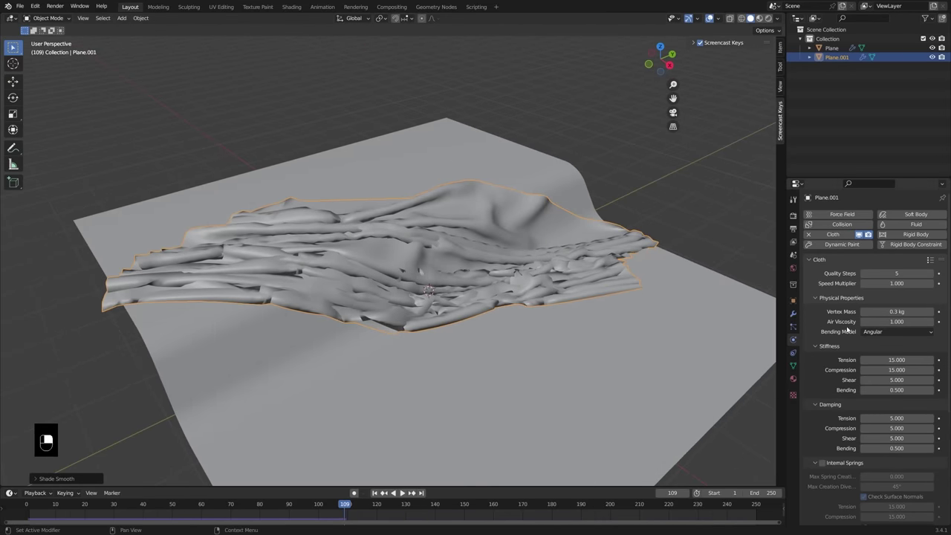
- Add a Subdivision Surface modifier to the cloth plane and inspect its folds up close
click(793, 314)
click(856, 214)
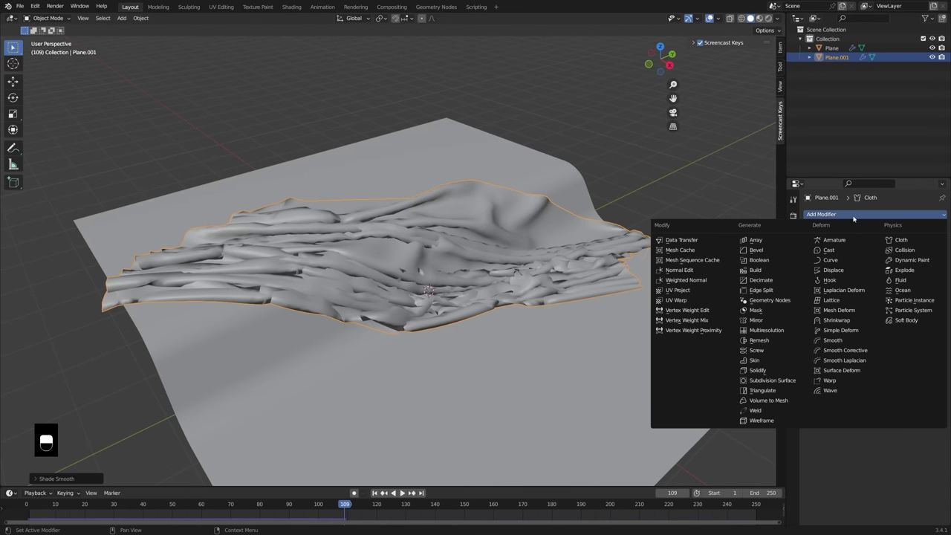
click(780, 379)
middle_drag(683, 286, 503, 253)
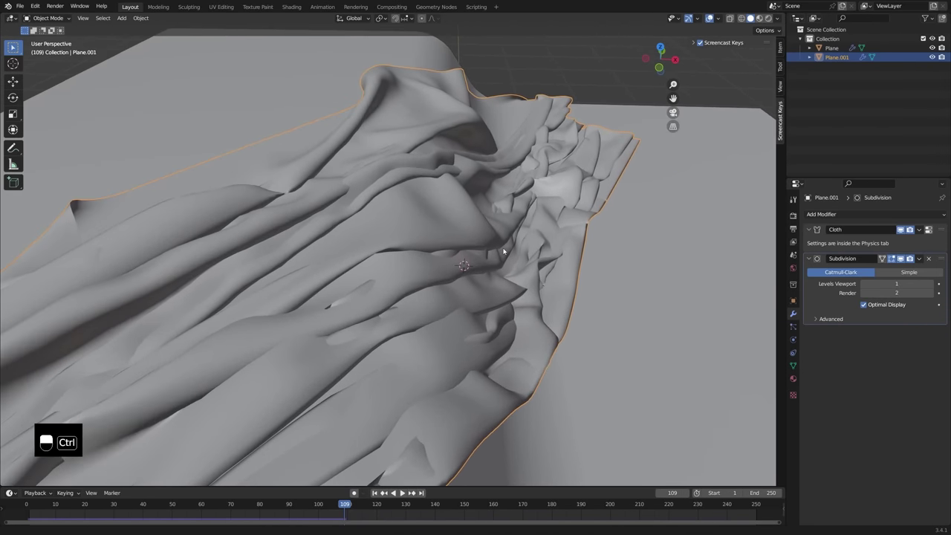
middle_drag(484, 332, 464, 381)
shift+middle_drag(433, 413, 529, 226)
ctrl+middle_drag(529, 227, 528, 274)
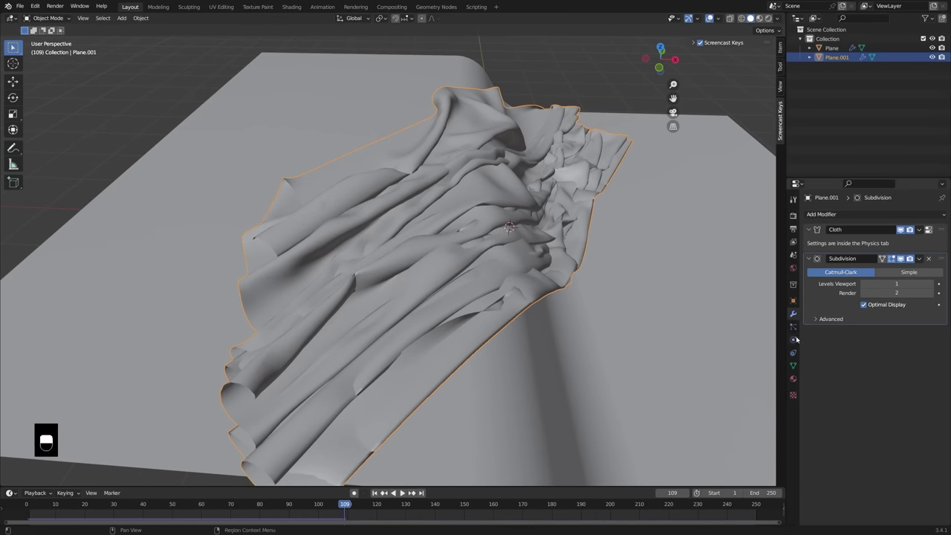
- Enable Self Collisions in the cloth plane's physics settings
click(928, 230)
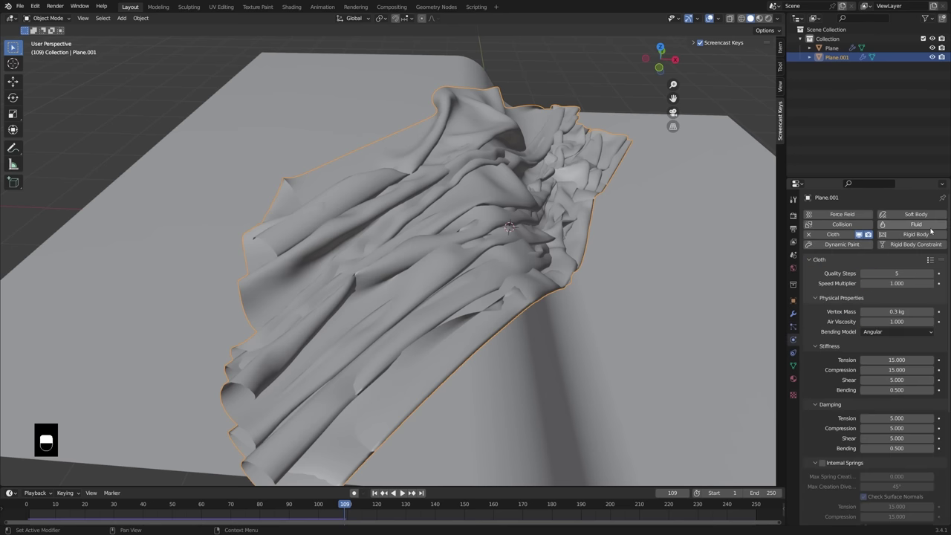
scroll(876, 380, down, 6)
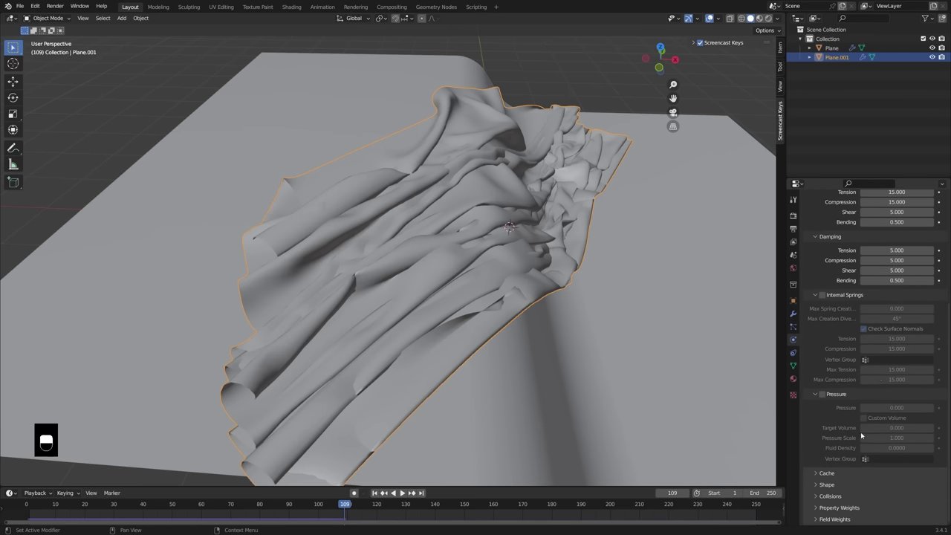
scroll(848, 472, down, 4)
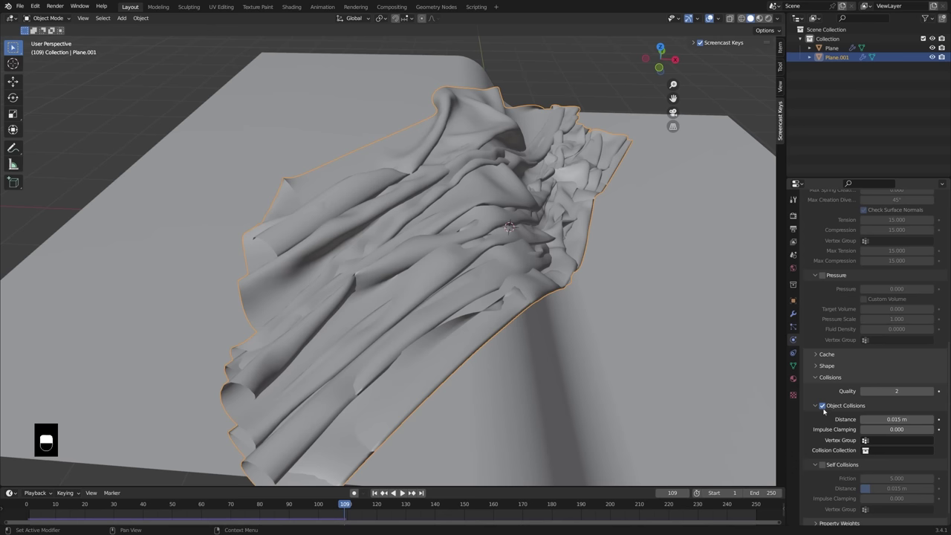
click(822, 465)
scroll(651, 383, down, 5)
middle_drag(621, 389, 580, 381)
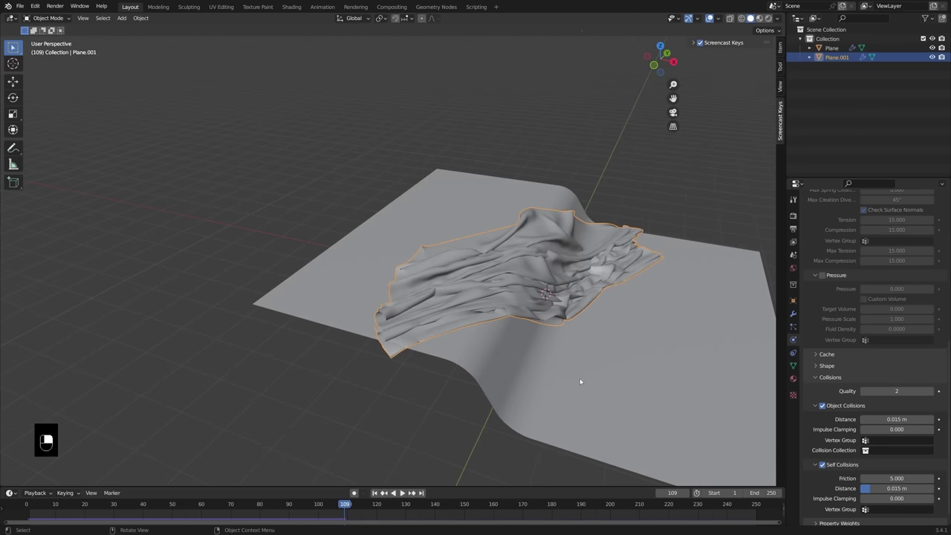
- Replay the simulation from frame 0 to check how the cloth folds with self collisions
click(27, 507)
key(space)
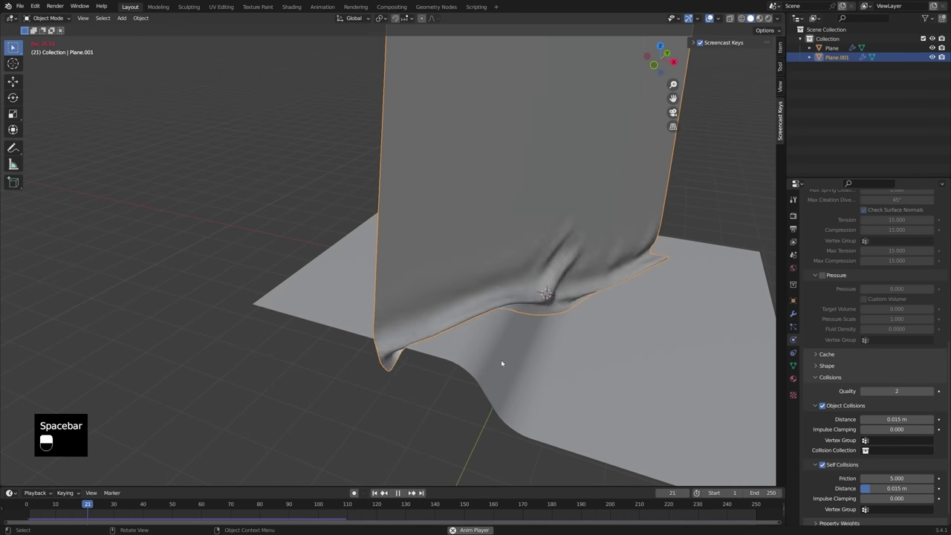
mouse_move(501, 359)
middle_down()
mouse_move(585, 343)
mouse_move(484, 359)
middle_up()
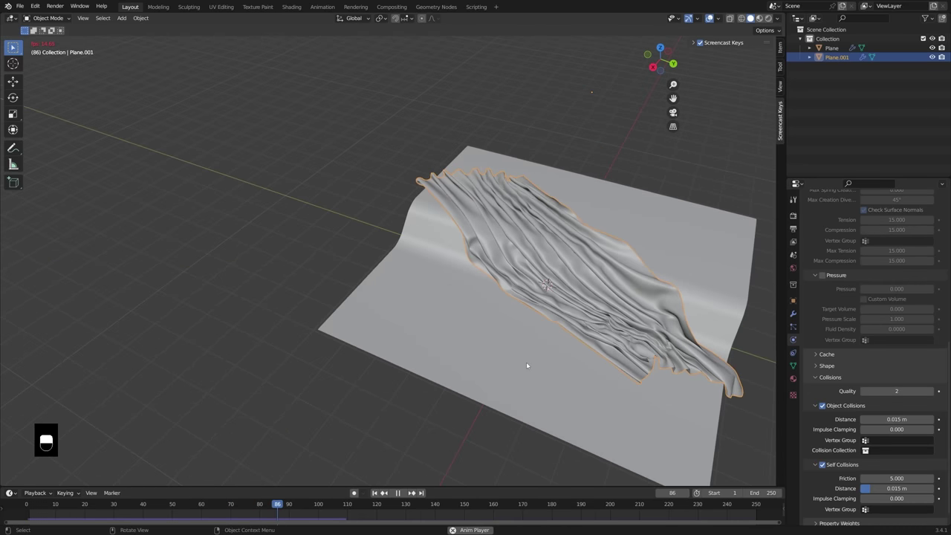
key(space)
middle_drag(642, 379, 551, 390)
- At frame 0, freely rotate the cloth plane to a new angle and simulate its drape to frame 119
drag(32, 512, 26, 512)
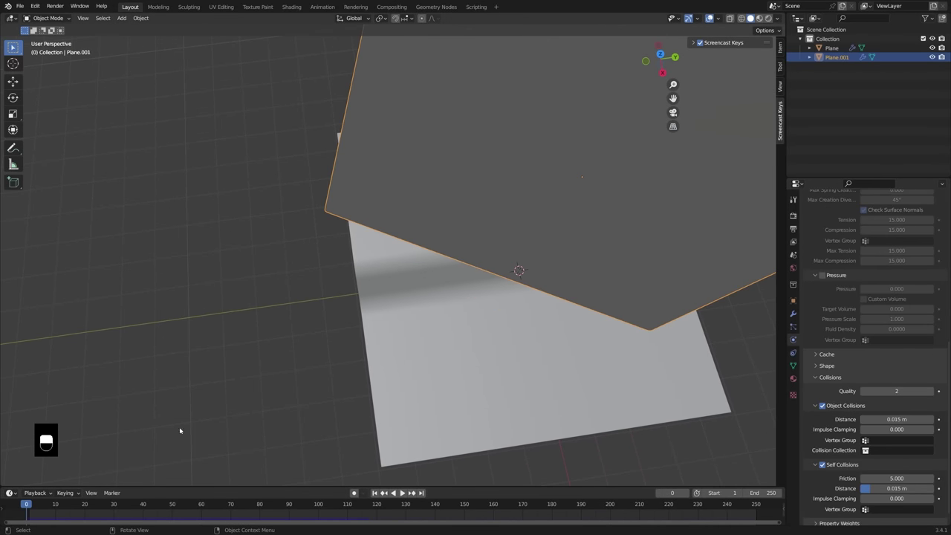
key(r)
key(r)
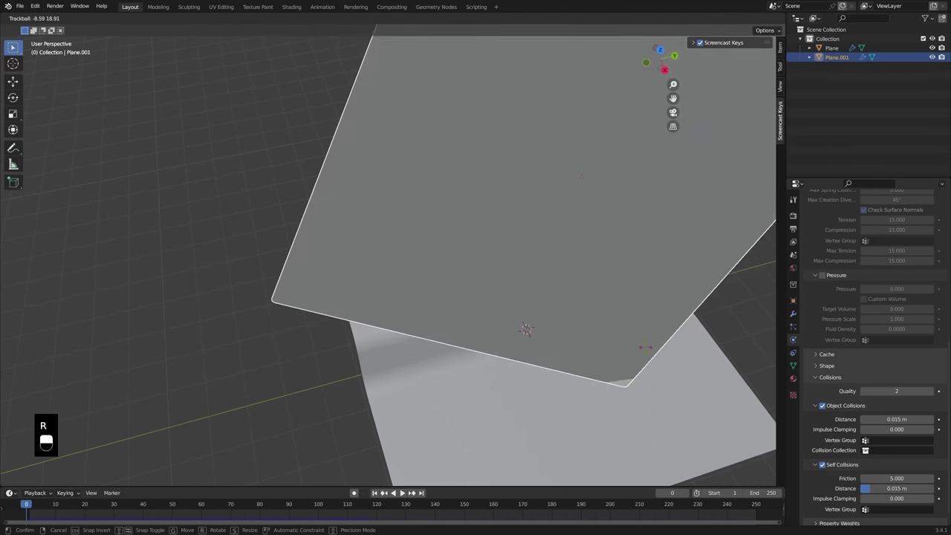
click(640, 346)
key(space)
middle_drag(721, 350, 692, 310)
key(space)
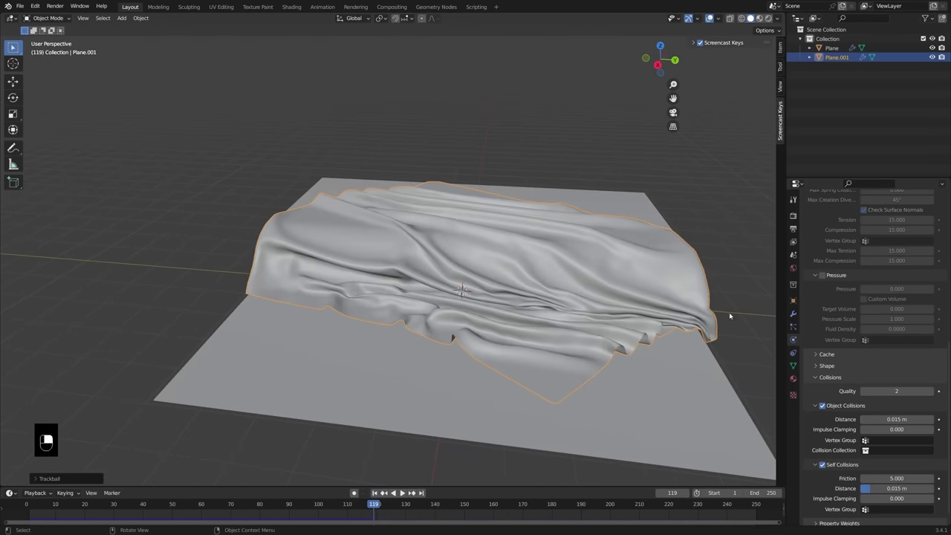
- Apply the Rubber cloth preset and replay the simulation from frame 0 to frame 90
scroll(860, 297, up, 8)
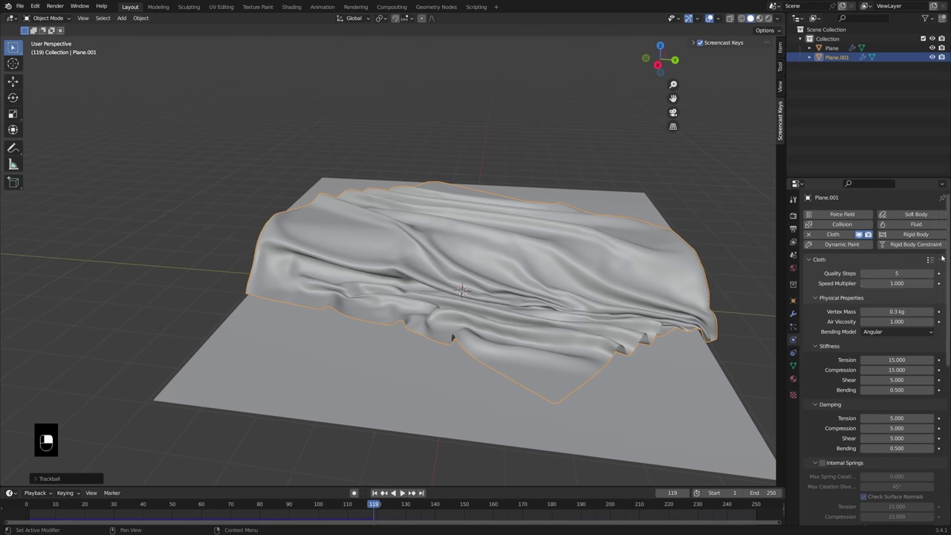
click(929, 259)
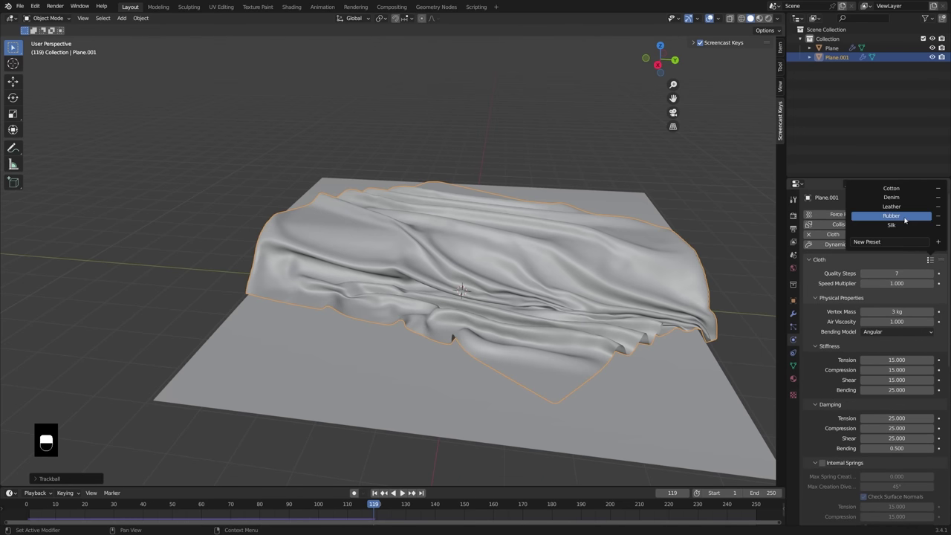
click(903, 217)
click(22, 506)
key(space)
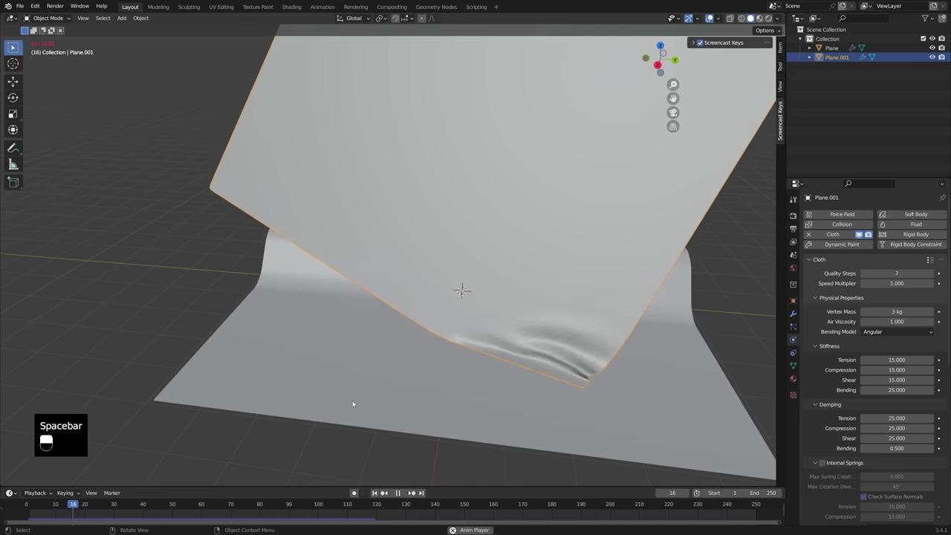
middle_drag(362, 399, 520, 375)
key(space)
- Apply the Cotton cloth preset and simulate the drape from frame 0 to frame 171
scroll(932, 261, down, 4)
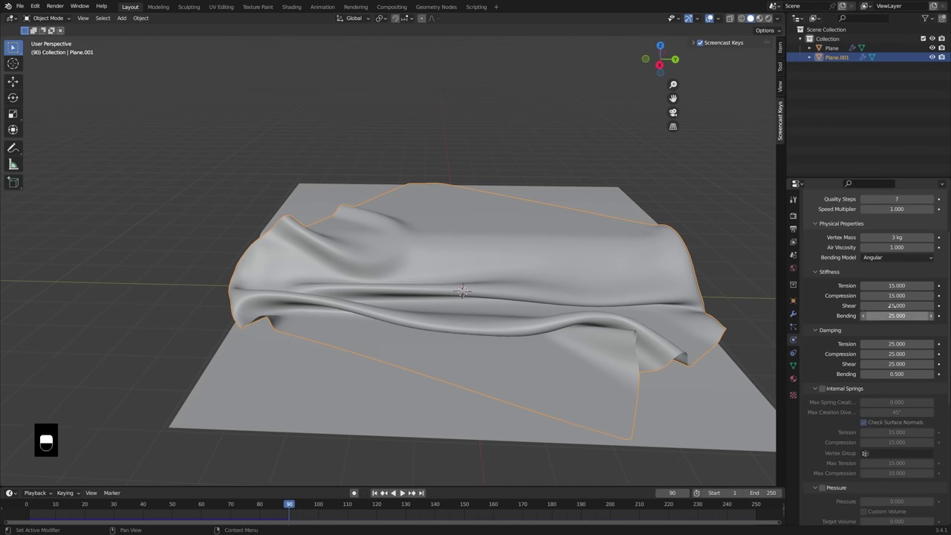
scroll(898, 340, up, 4)
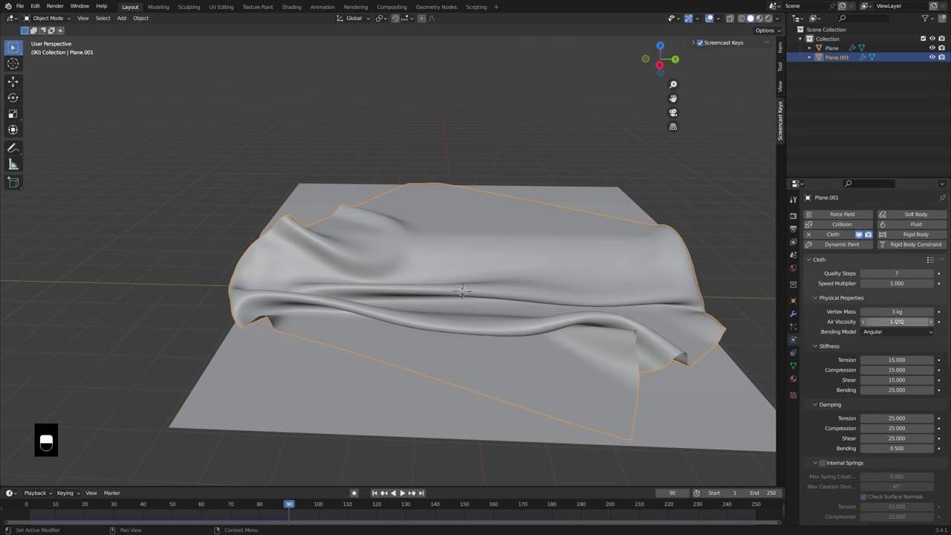
click(930, 260)
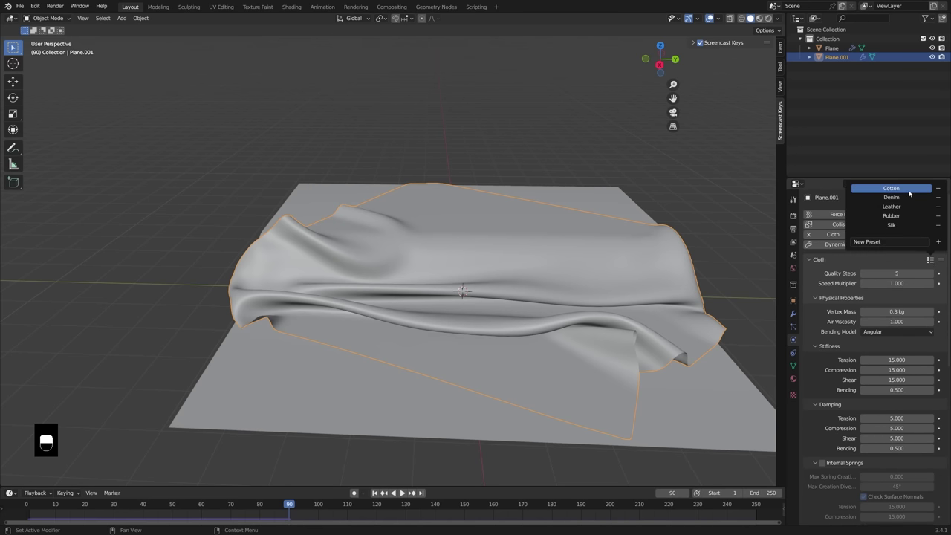
click(908, 190)
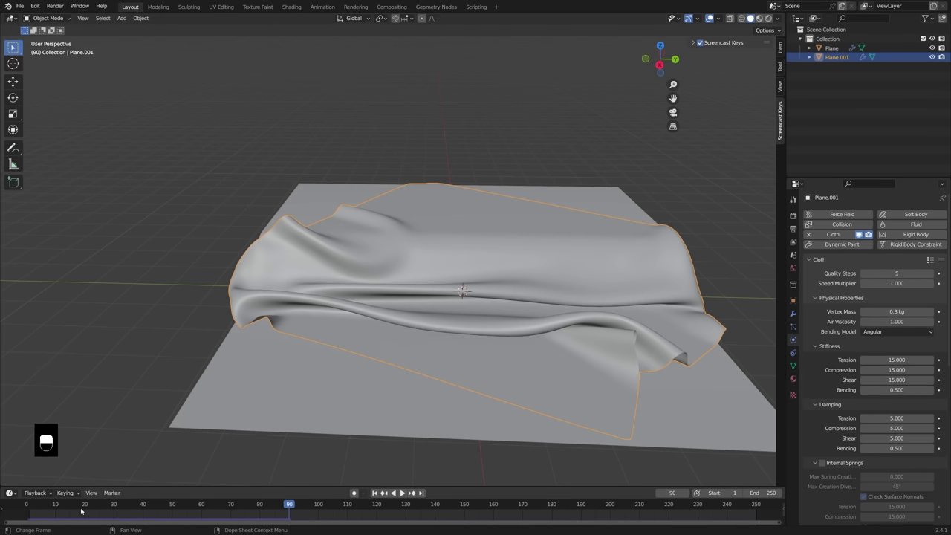
click(25, 507)
key(space)
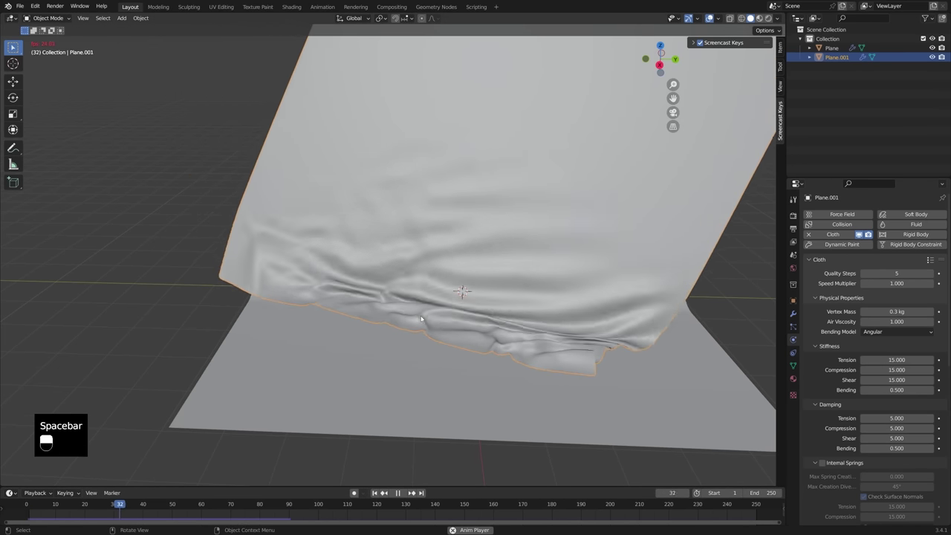
middle_drag(452, 321, 479, 320)
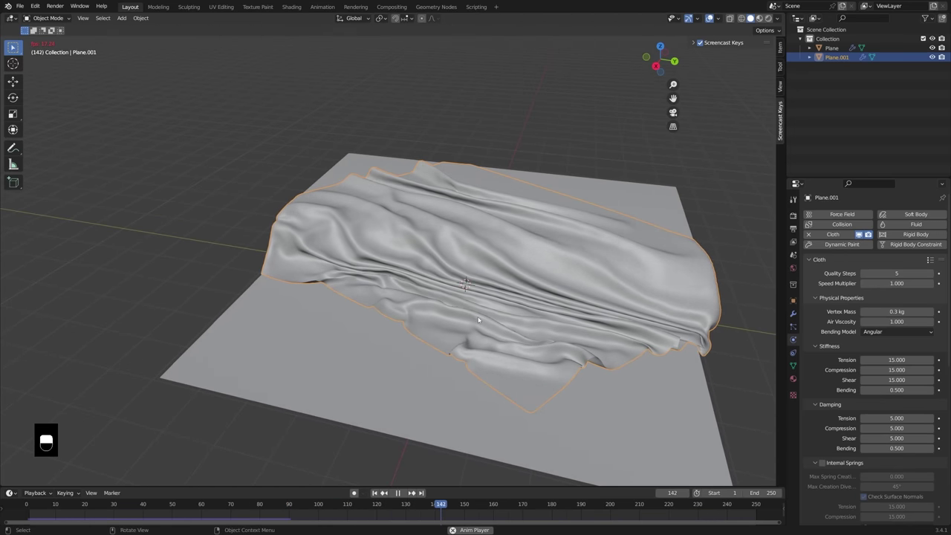
key(space)
- Add a camera to the scene and look through it
middle_drag(607, 312, 566, 296)
key(shift+a)
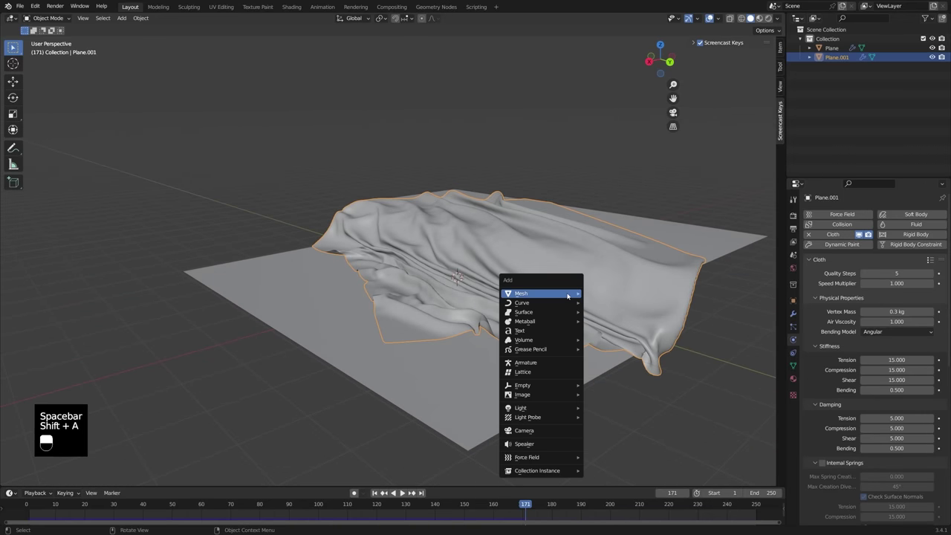
click(567, 432)
key(KP_0)
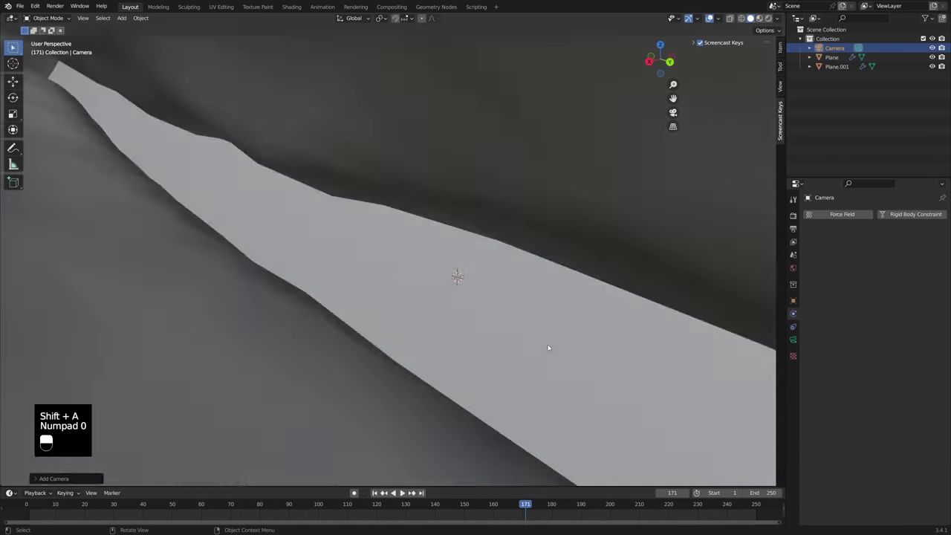
- Fly the camera to a close view of the draped cloth so its folds fill the whole frame
key(shift+grave)
key(s)
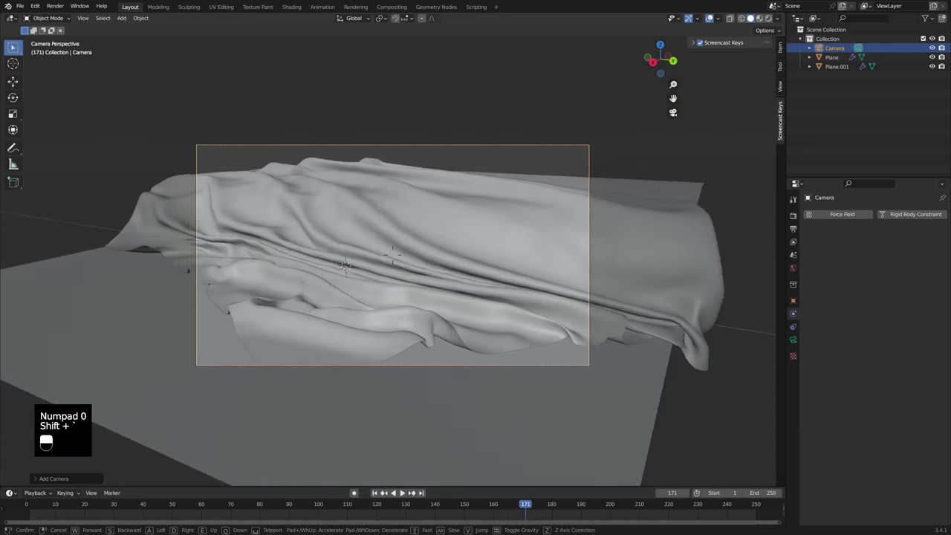
key(w)
key(s)
key(w)
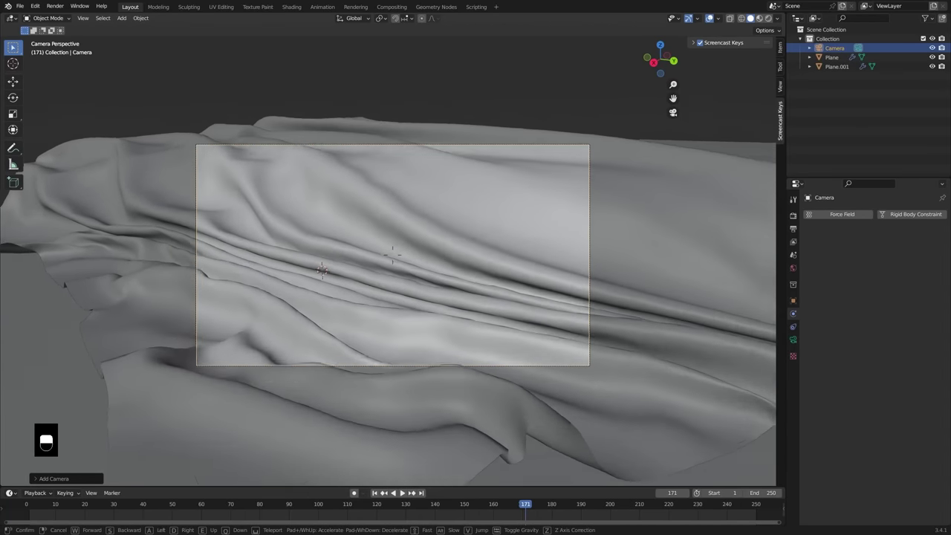
key(w)
key(w)
key(s)
key(w)
key(s)
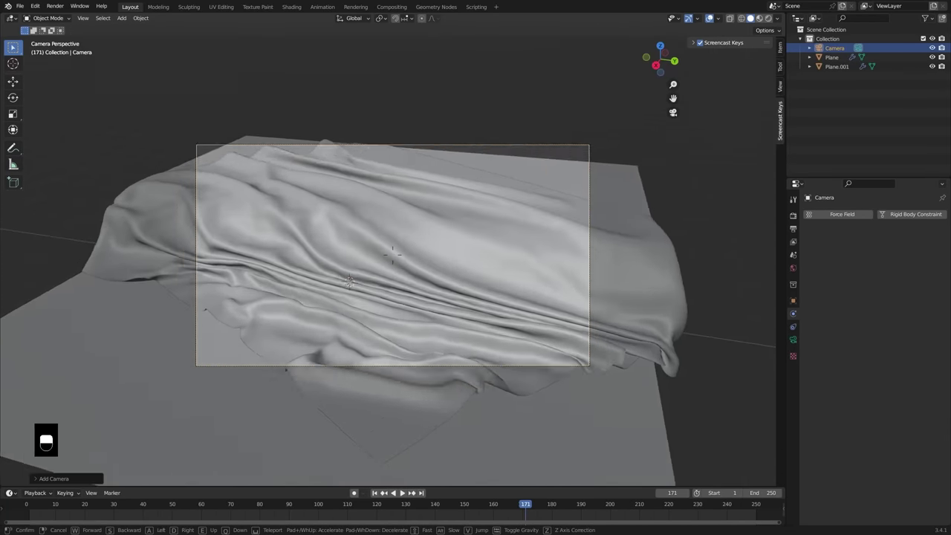
key(w)
key(s)
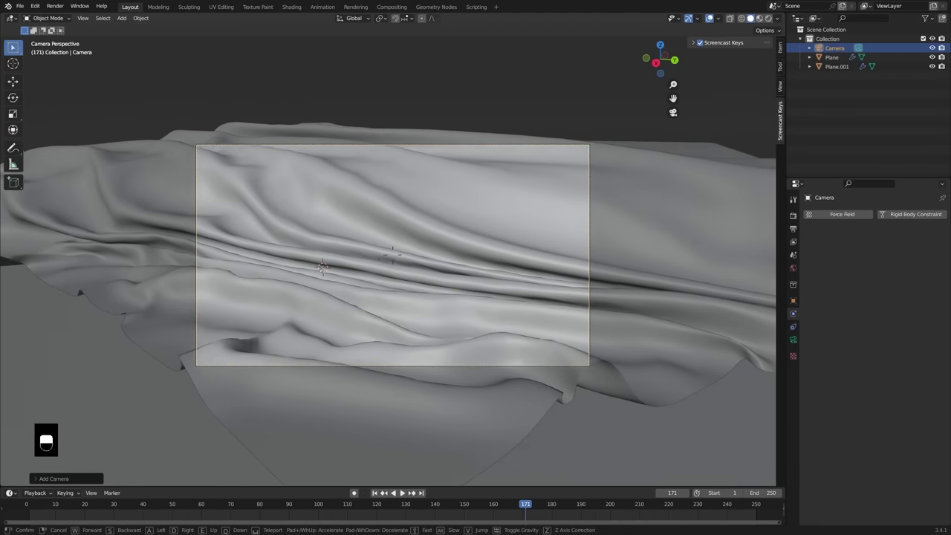
key(w)
key(s)
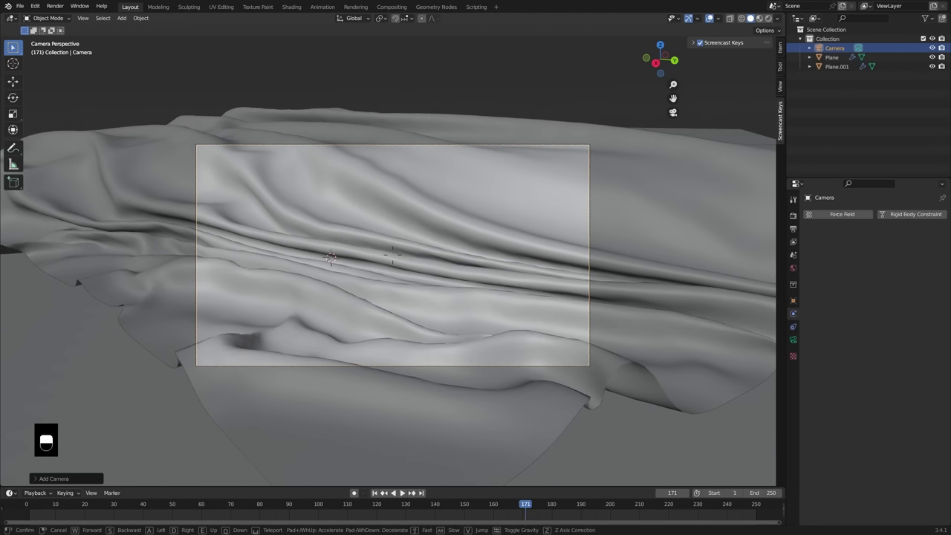
key(d)
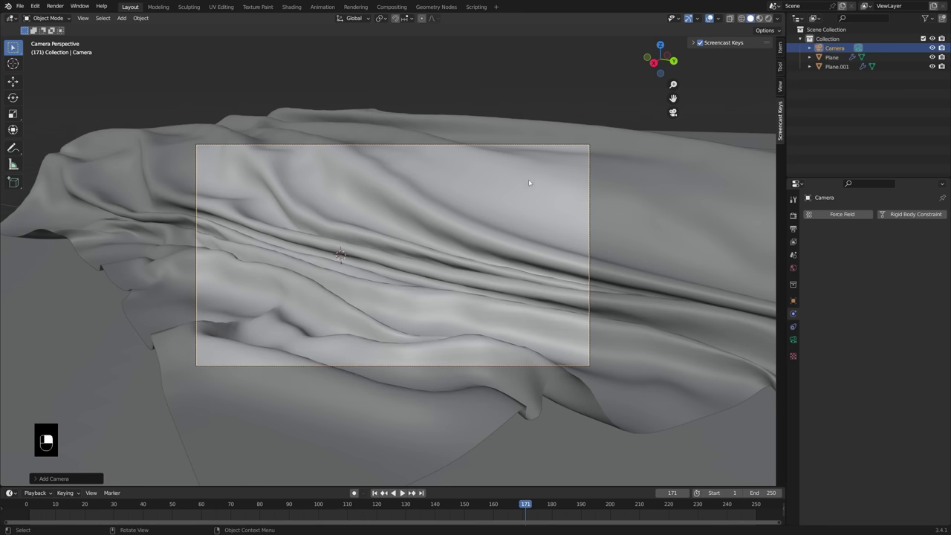
- Select the draped cloth and apply its Cloth modifier as a shape key at frame 171
click(502, 275)
middle_drag(502, 275, 438, 289)
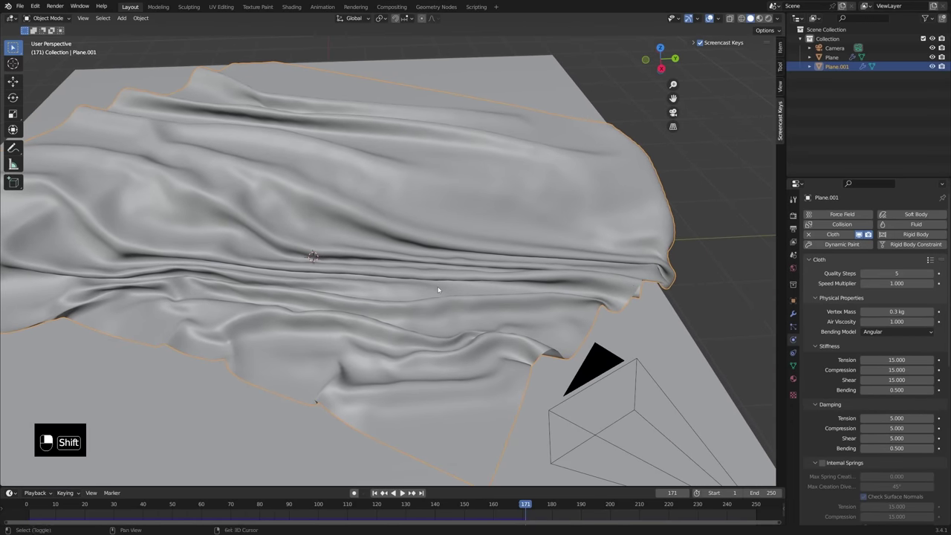
click(793, 313)
middle_drag(595, 321, 534, 300)
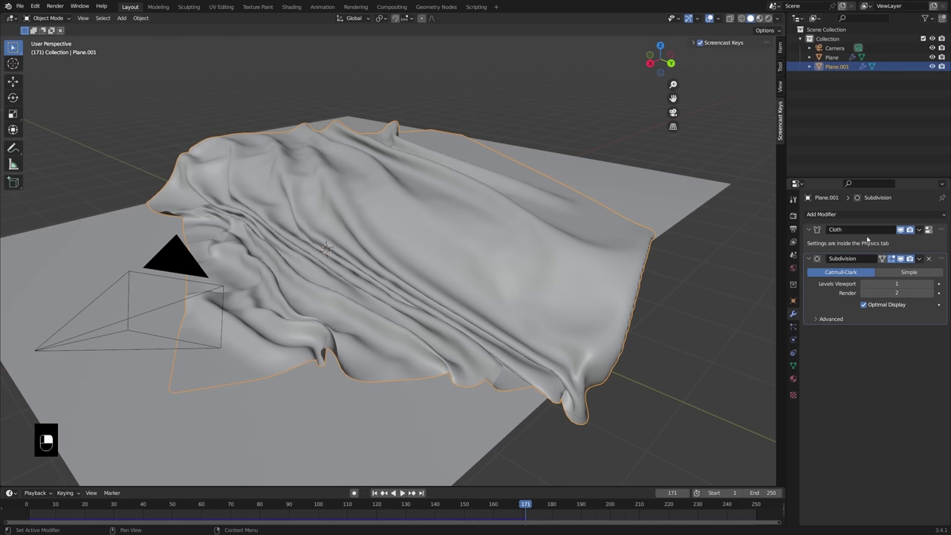
click(920, 230)
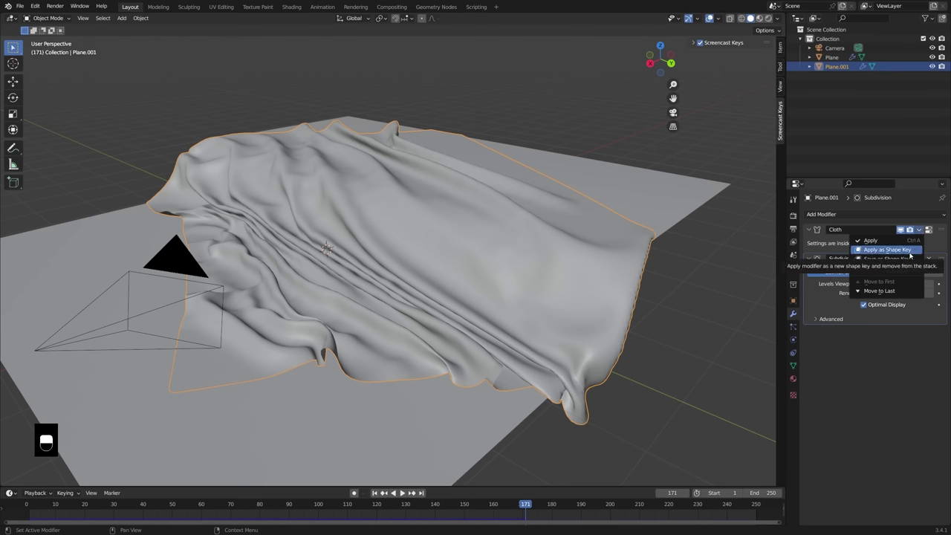
click(907, 251)
- Set the Cloth shape key's value to 1.000 on the cloth plane and inspect the drape from other angles
middle_drag(455, 287, 798, 297)
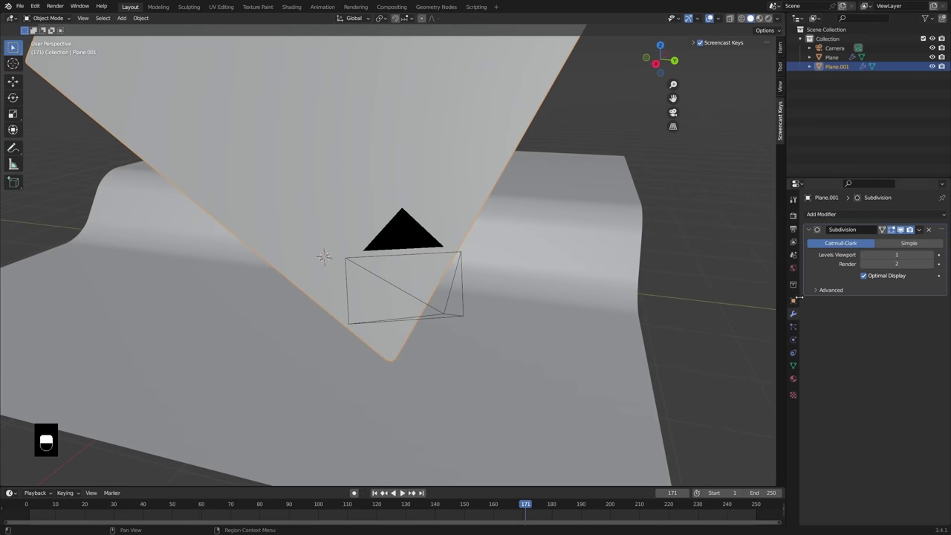
click(793, 366)
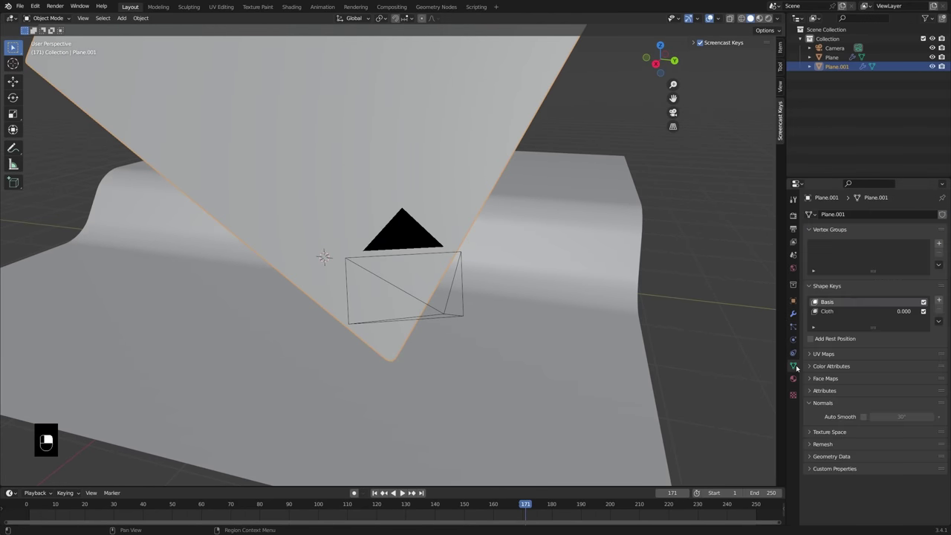
click(847, 310)
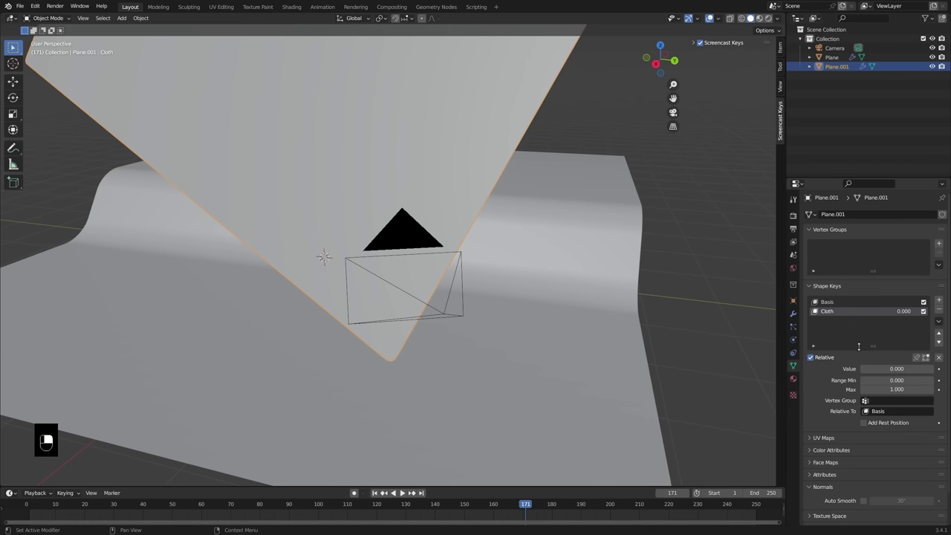
drag(883, 369, 933, 369)
mouse_move(405, 230)
middle_down()
mouse_move(535, 250)
mouse_move(409, 233)
middle_up()
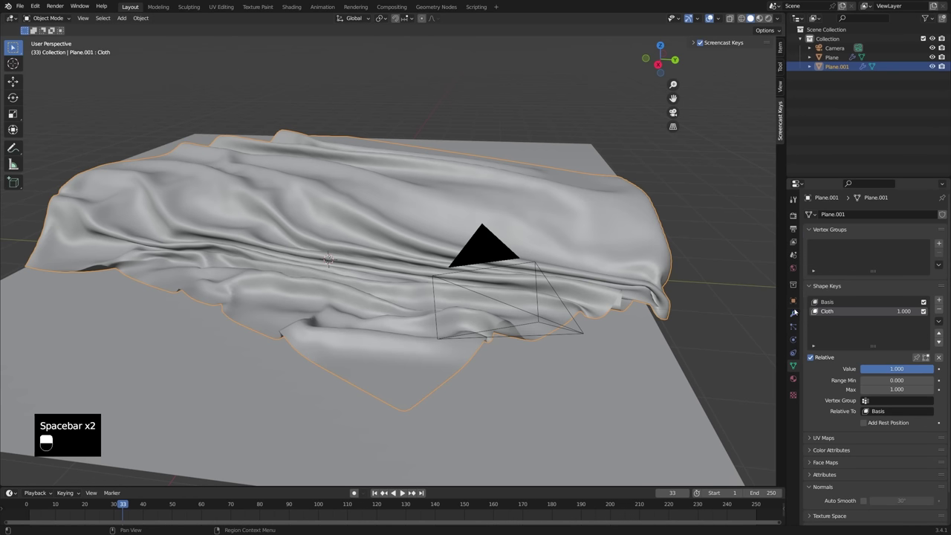
middle_drag(470, 299, 483, 252)
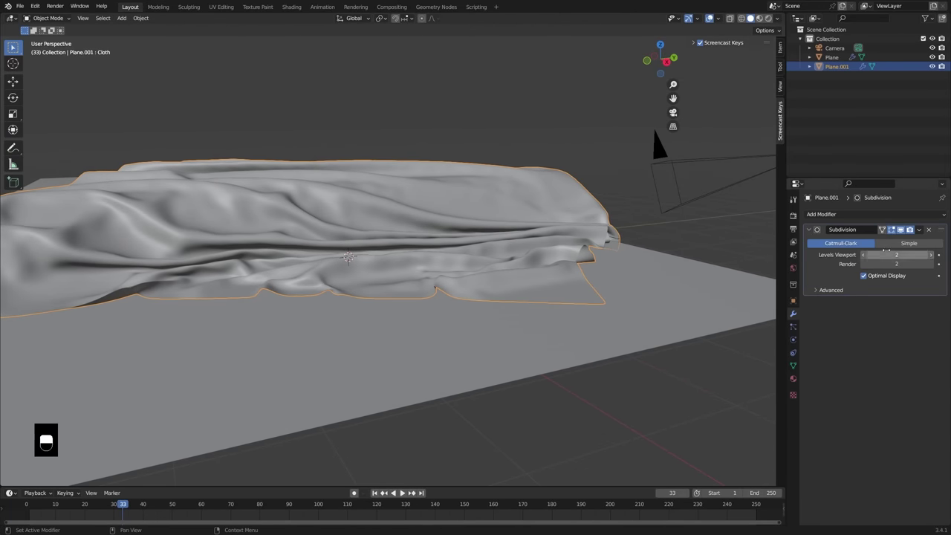